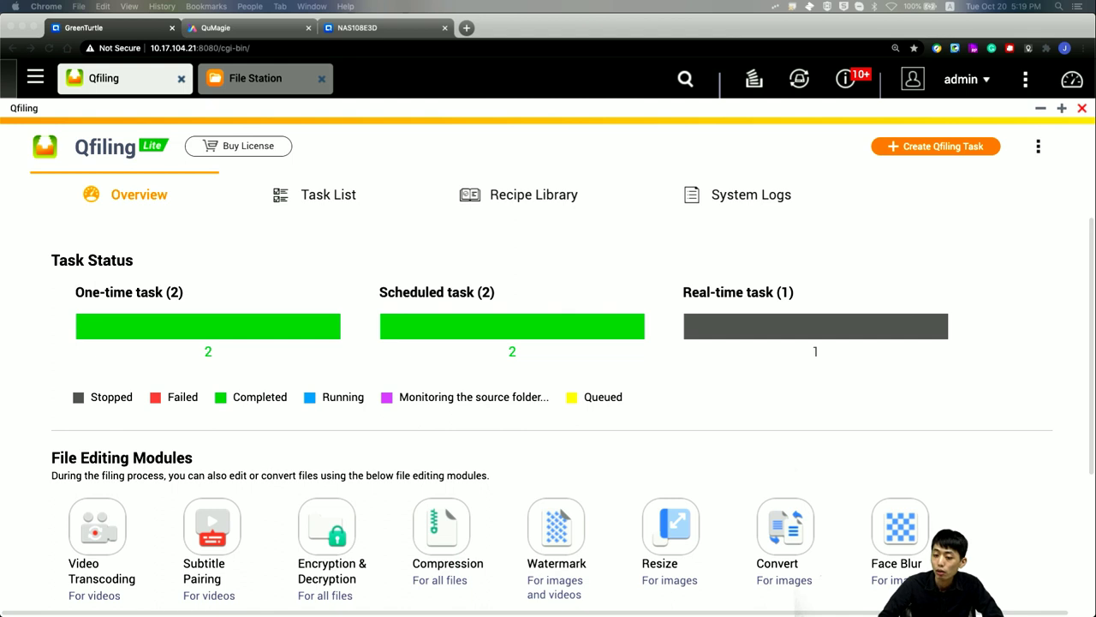
Create a new filing task with the Qfiling_Demo_Source folder inside Public as its source
{"action": "left_click", "coordinate": [896, 151]}
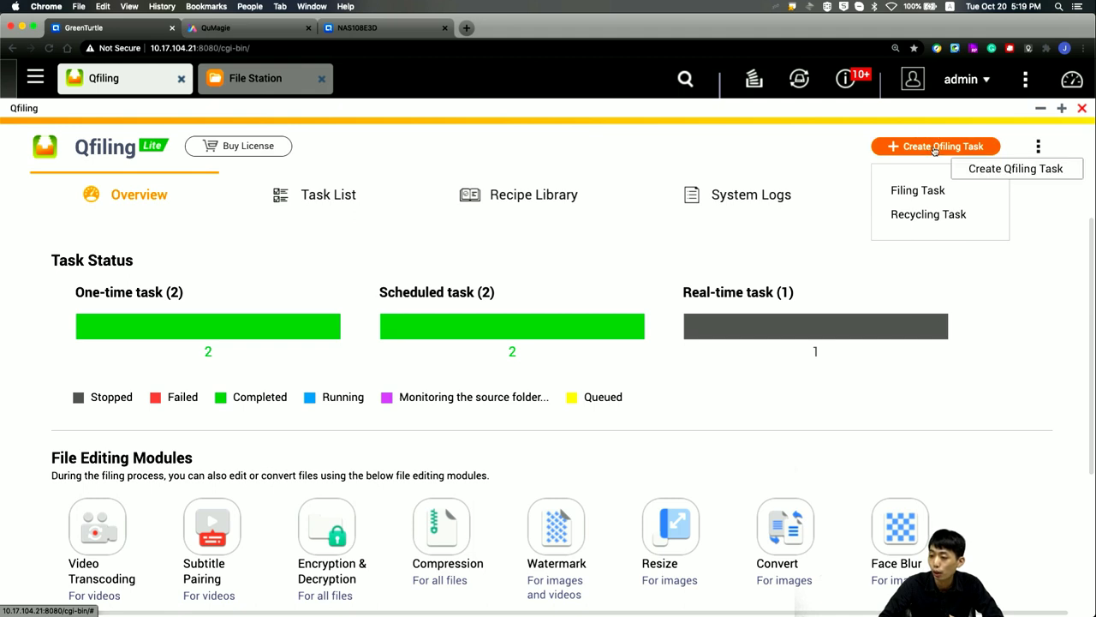
{"action": "left_click", "coordinate": [936, 194]}
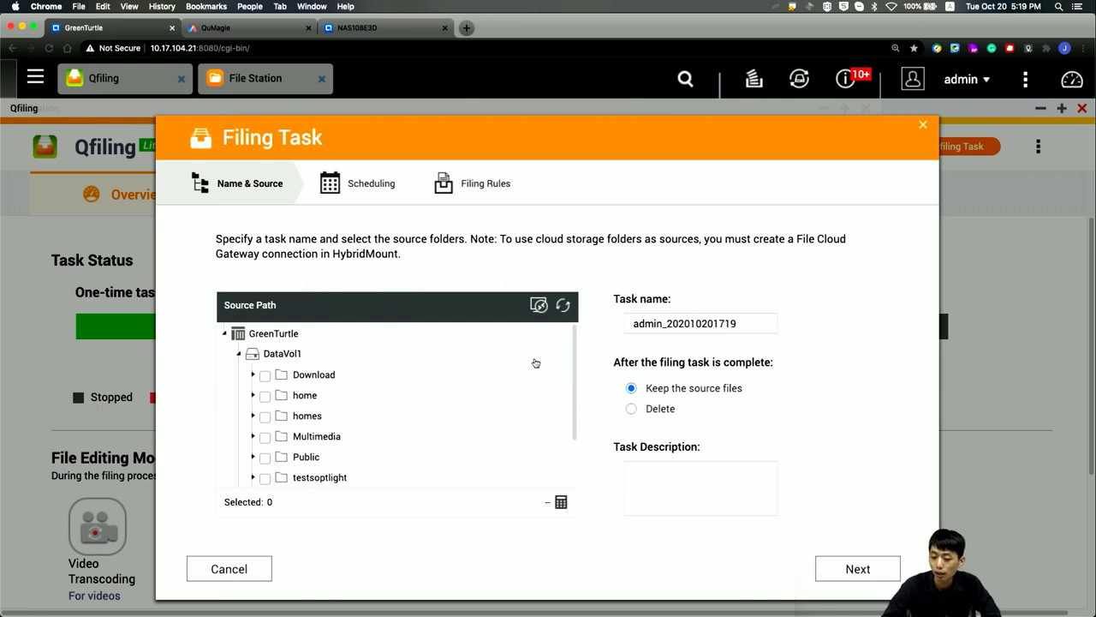
{"action": "left_click", "coordinate": [253, 459]}
{"action": "scroll", "coordinate": [291, 467], "scroll_direction": "down", "scroll_amount": 1}
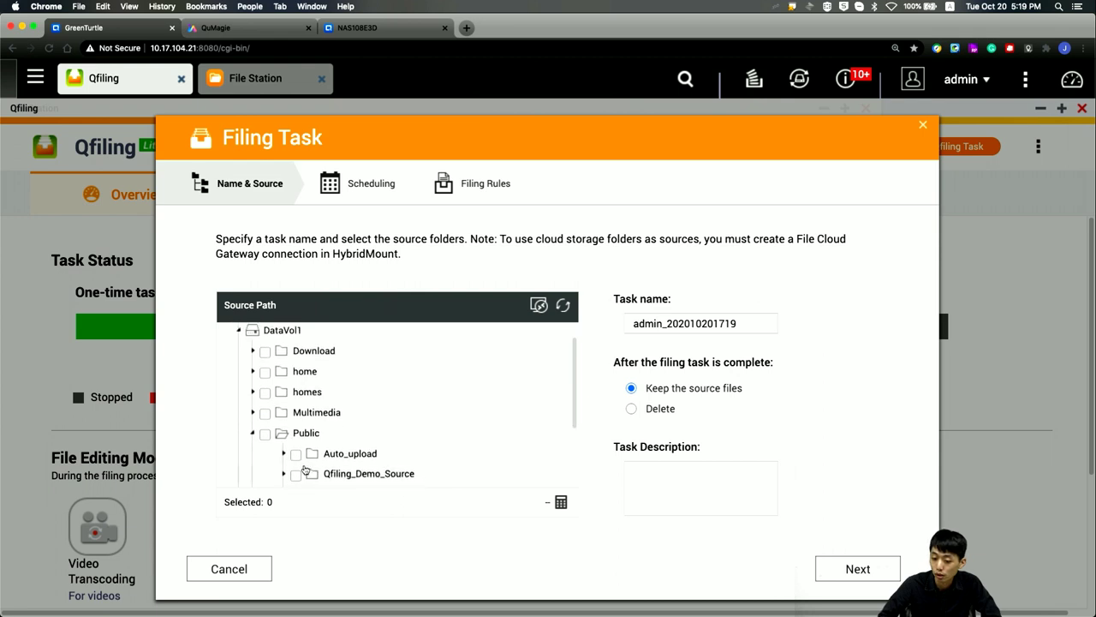
{"action": "left_click", "coordinate": [296, 474]}
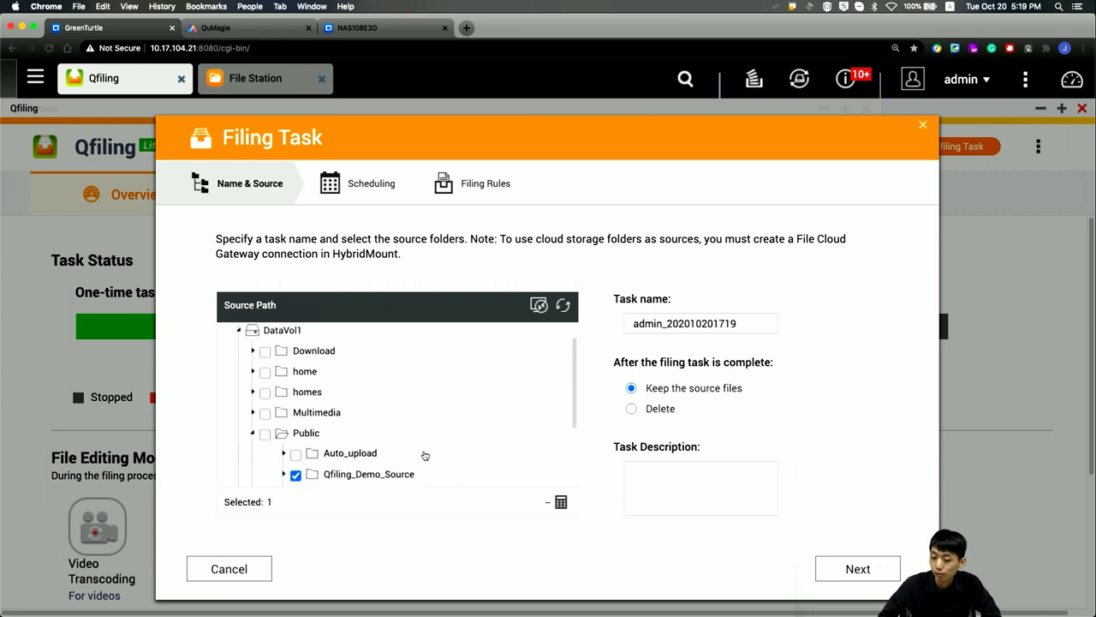
Name the filing task faceblur and continue to its scheduling settings
{"action": "left_click", "coordinate": [729, 317]}
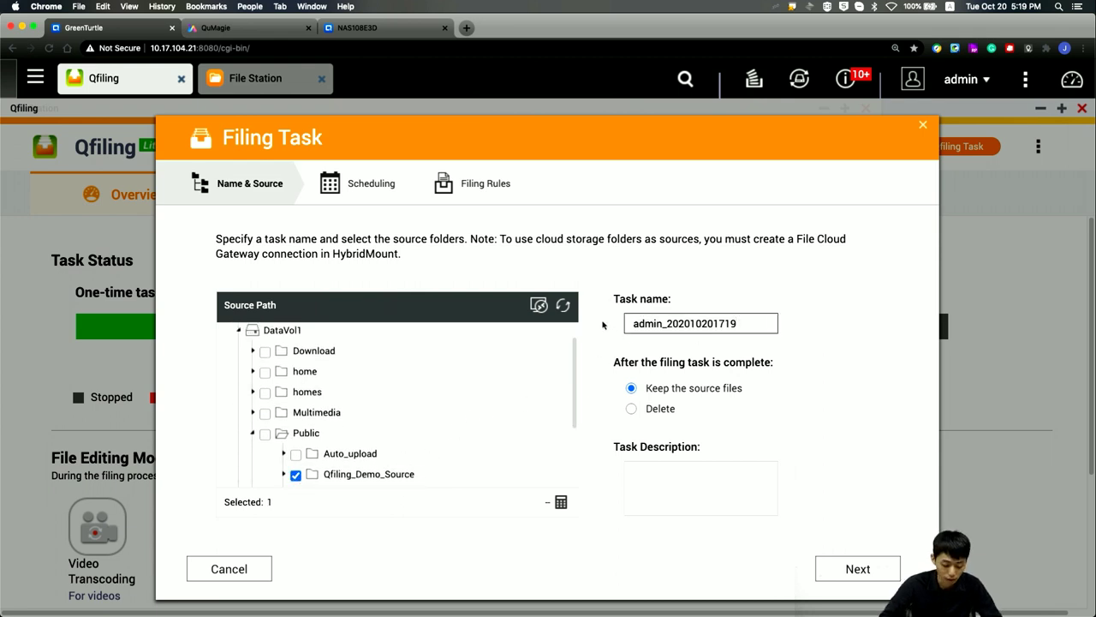
{"action": "key", "text": "super+a"}
{"action": "type", "text": "face"}
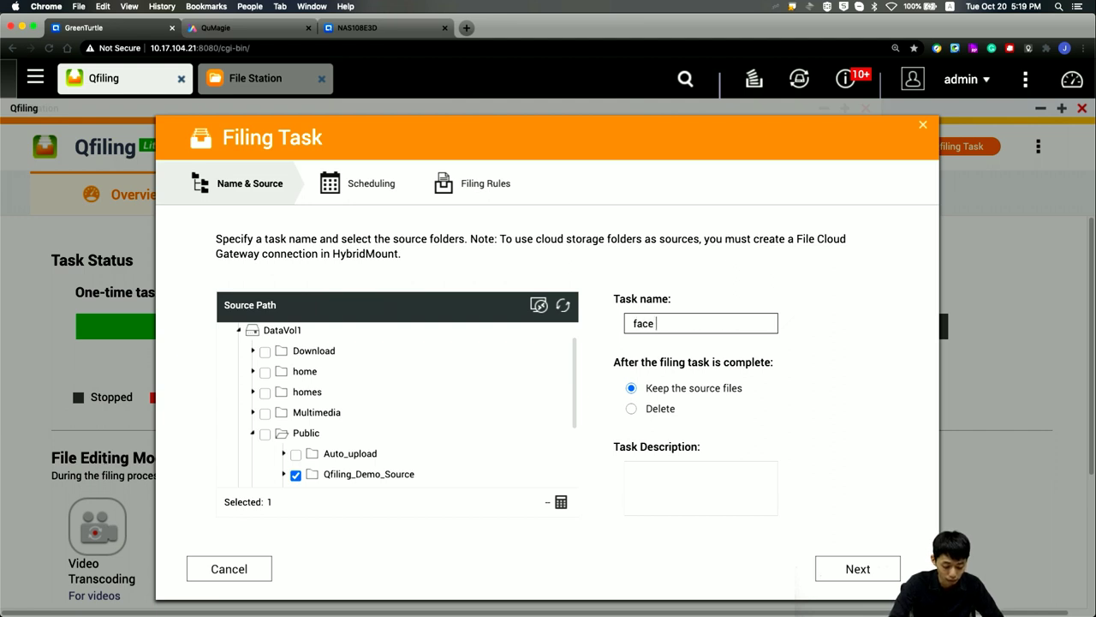
{"action": "key", "text": "BackSpace"}
{"action": "type", "text": "blue"}
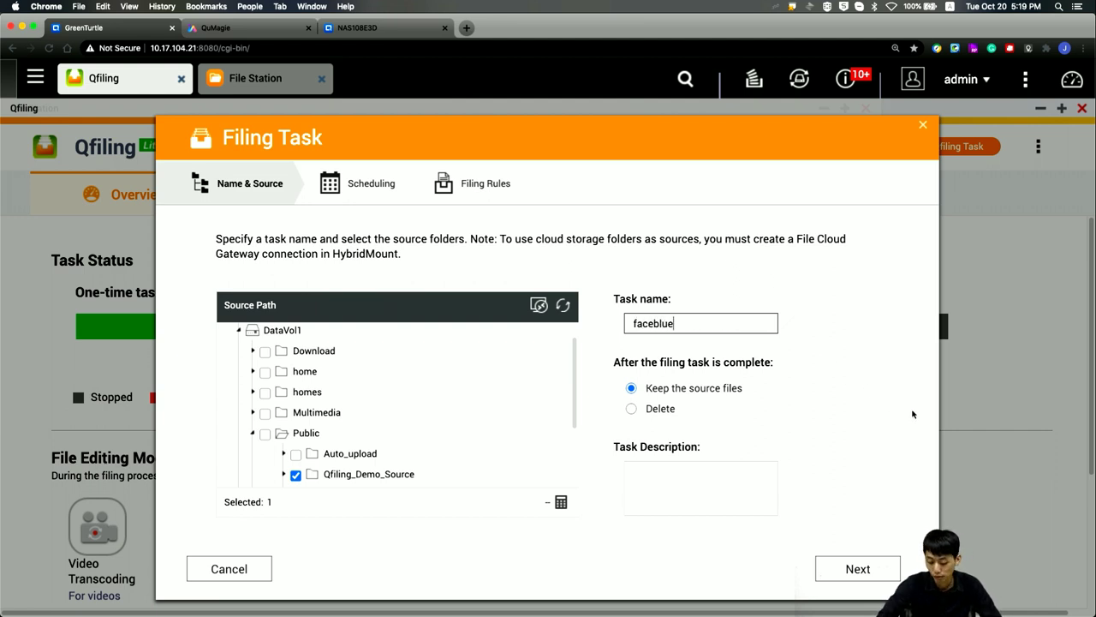
{"action": "key", "text": "BackSpace"}
{"action": "type", "text": "r"}
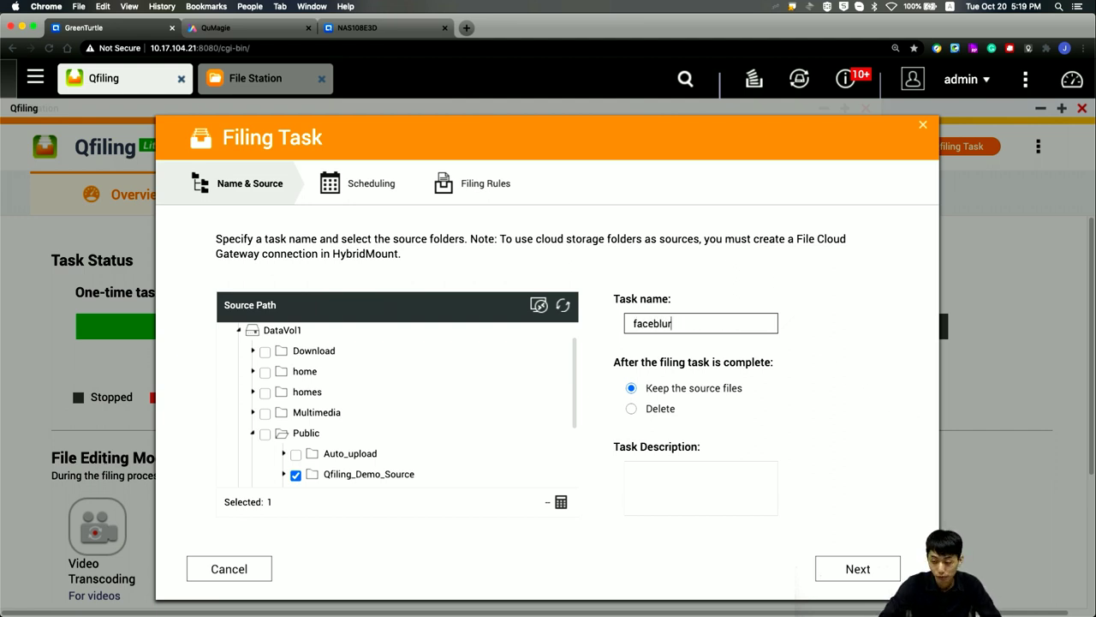
{"action": "left_click", "coordinate": [891, 572]}
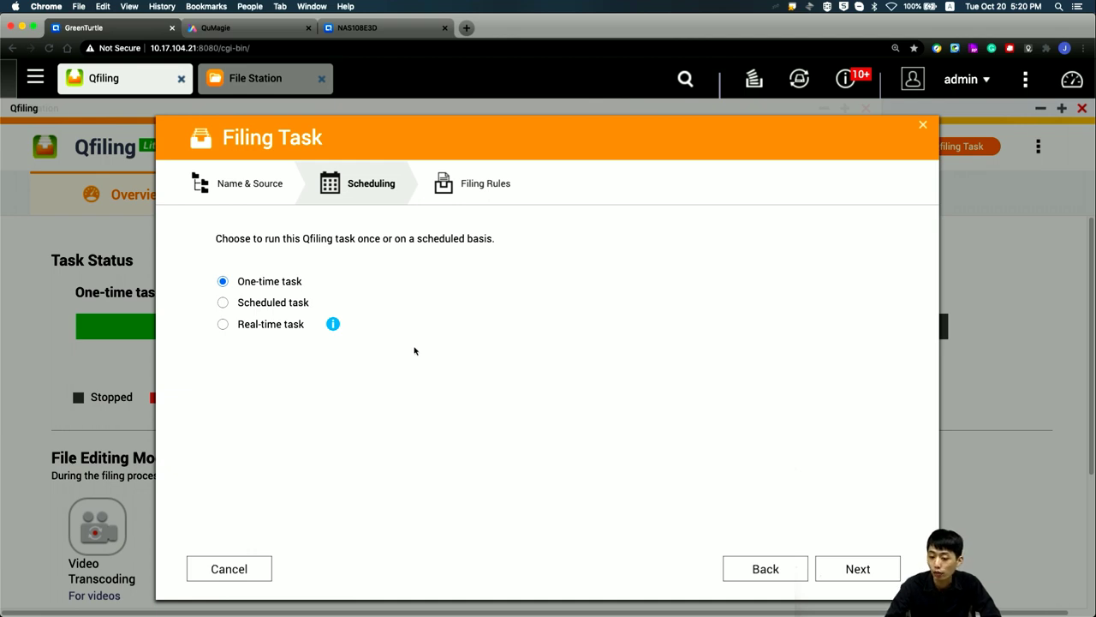
Review the scheduled and real-time options, keep the task as a one-time task, and continue to the filing rules
{"action": "left_click", "coordinate": [257, 305]}
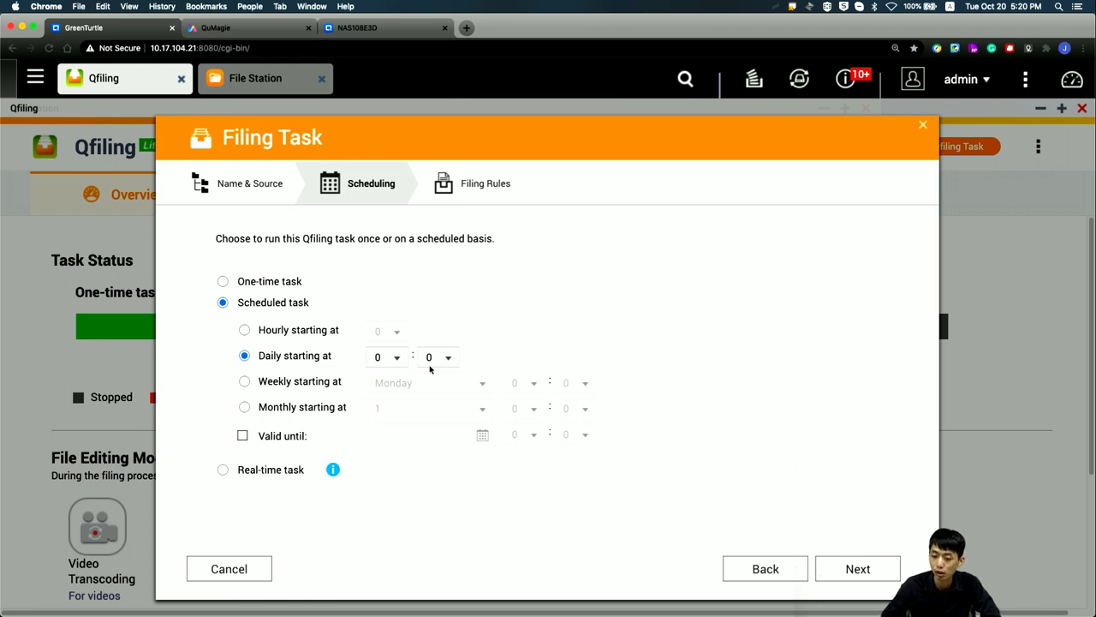
{"action": "left_click", "coordinate": [274, 474]}
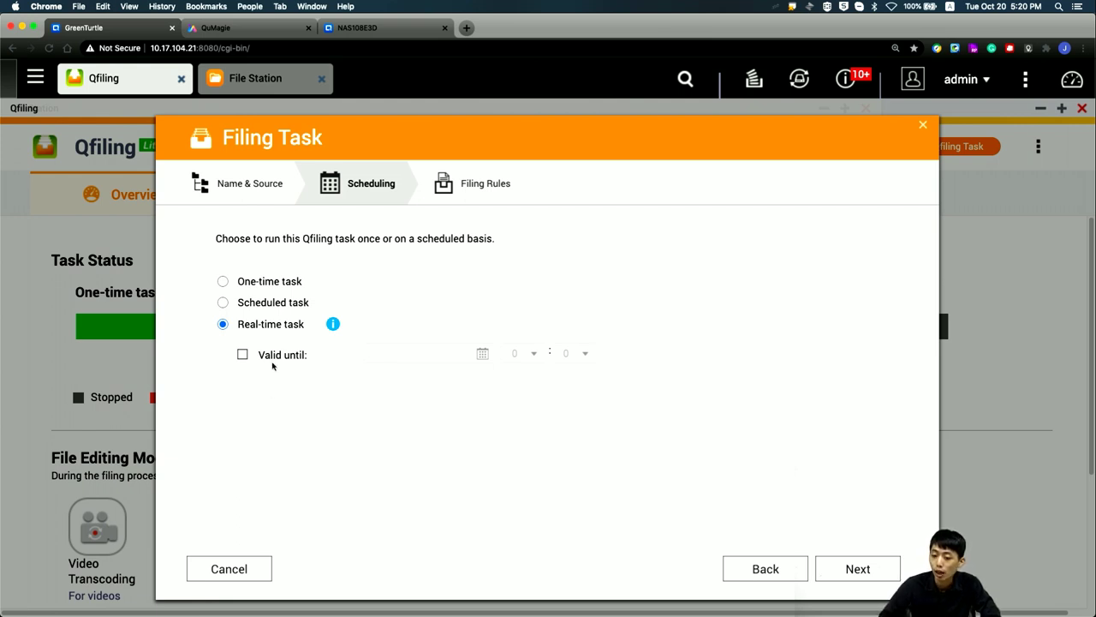
{"action": "left_click", "coordinate": [278, 287]}
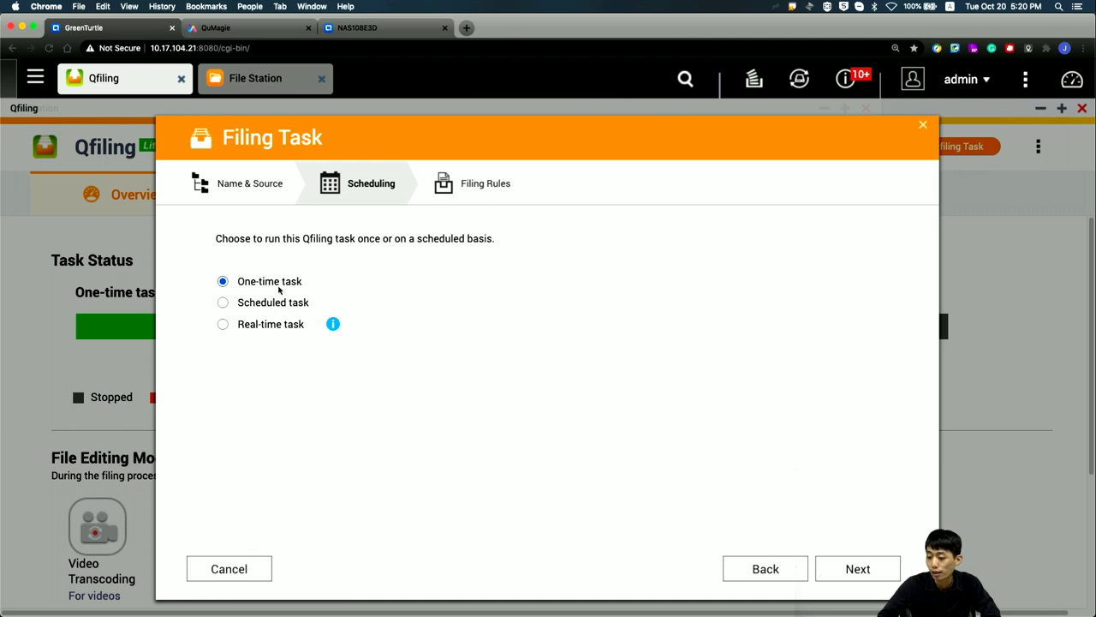
{"action": "left_click", "coordinate": [841, 575]}
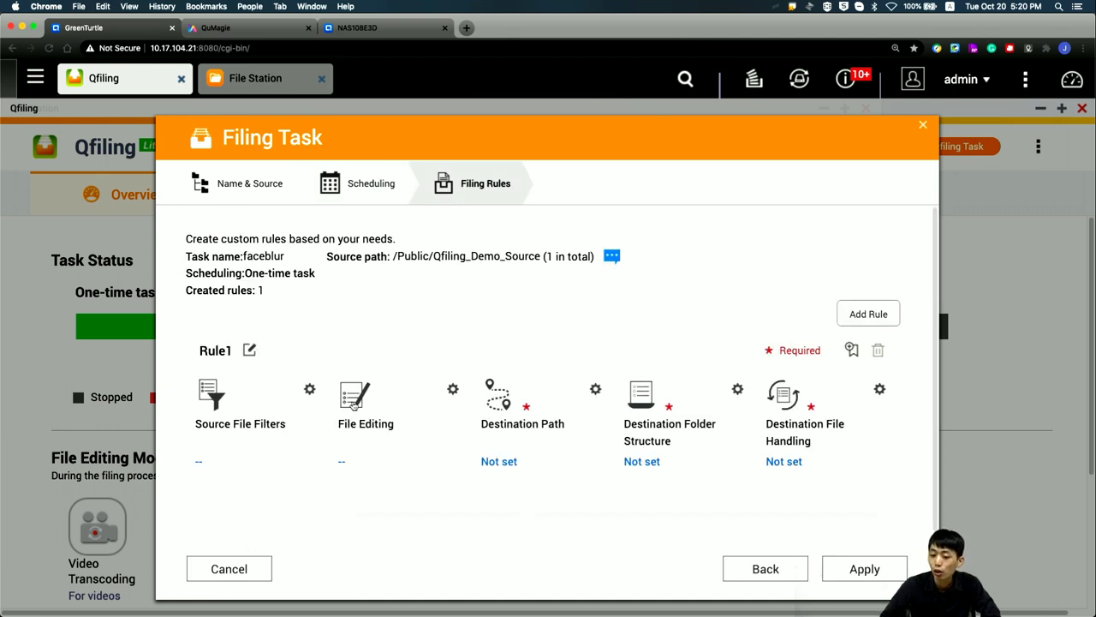
{"action": "left_click", "coordinate": [310, 391]}
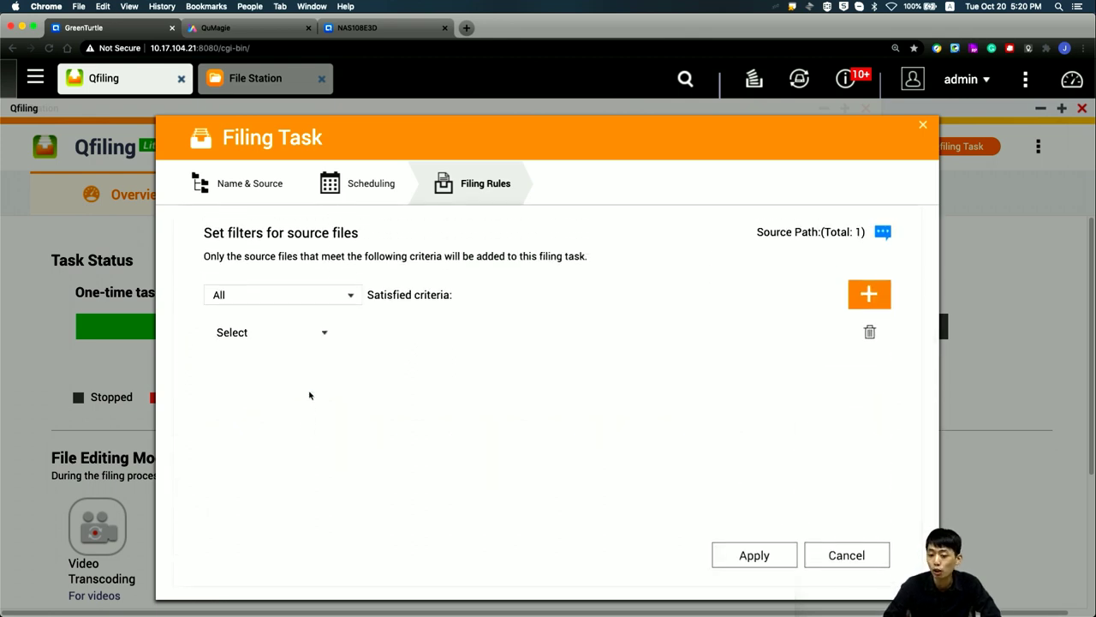
{"action": "left_click", "coordinate": [326, 339]}
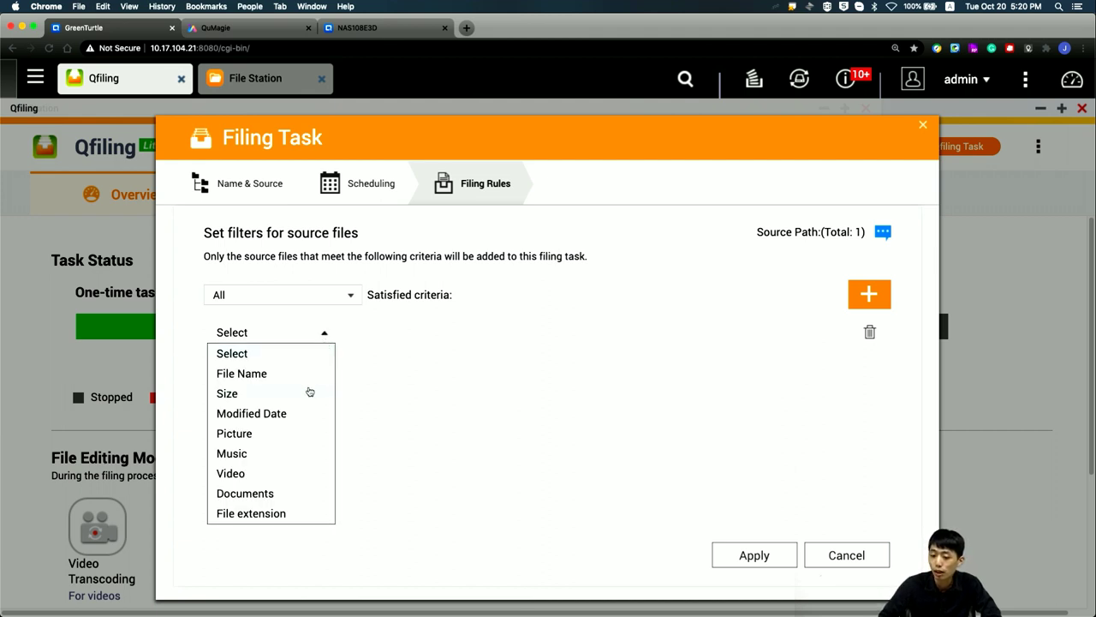
{"action": "left_click", "coordinate": [299, 418]}
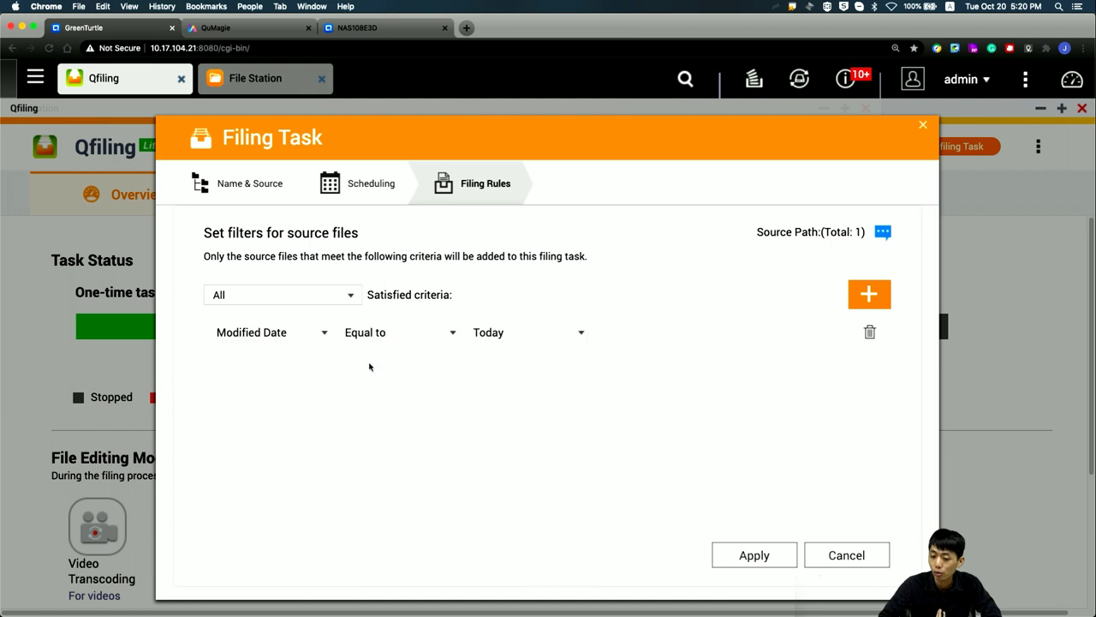
{"action": "left_click", "coordinate": [404, 342]}
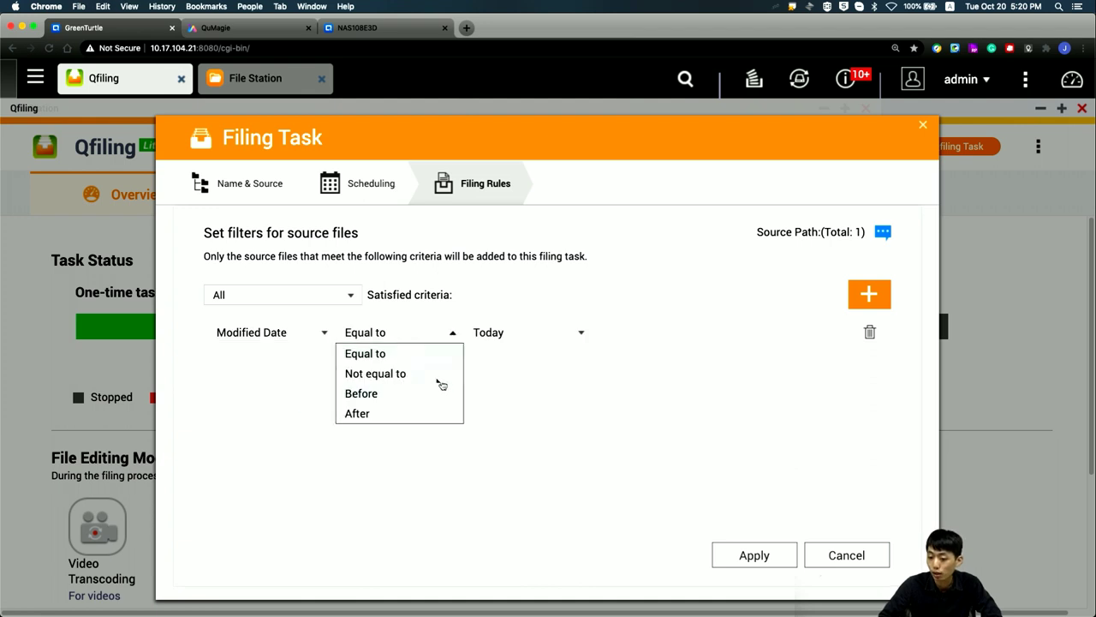
{"action": "left_click", "coordinate": [434, 354]}
{"action": "left_click", "coordinate": [481, 334]}
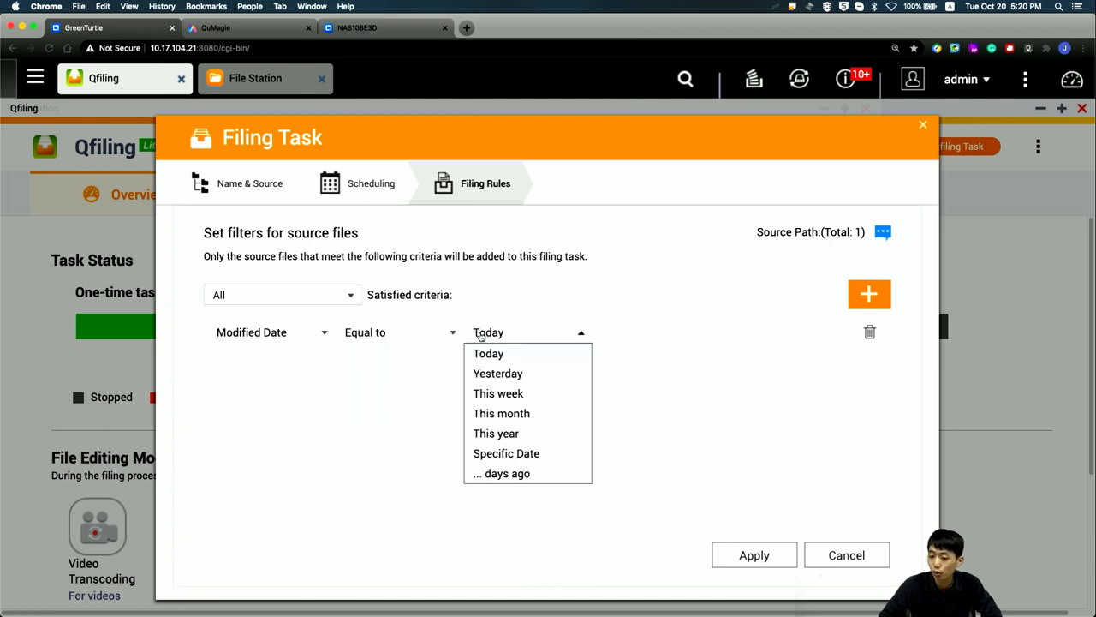
{"action": "left_click", "coordinate": [514, 473]}
{"action": "left_click", "coordinate": [629, 339]}
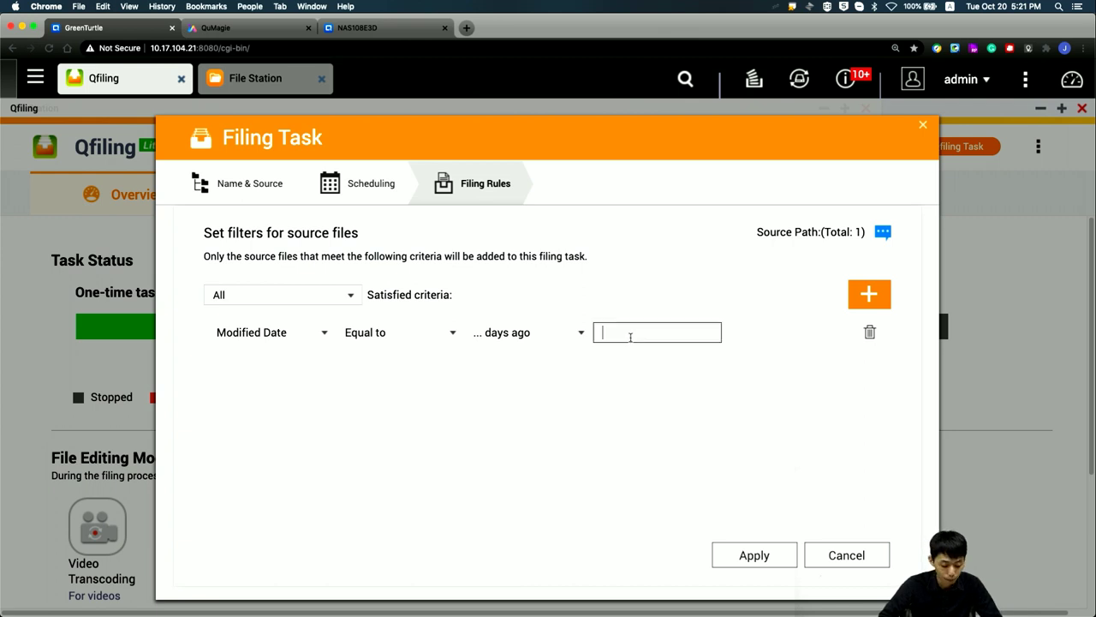
{"action": "type", "text": "30"}
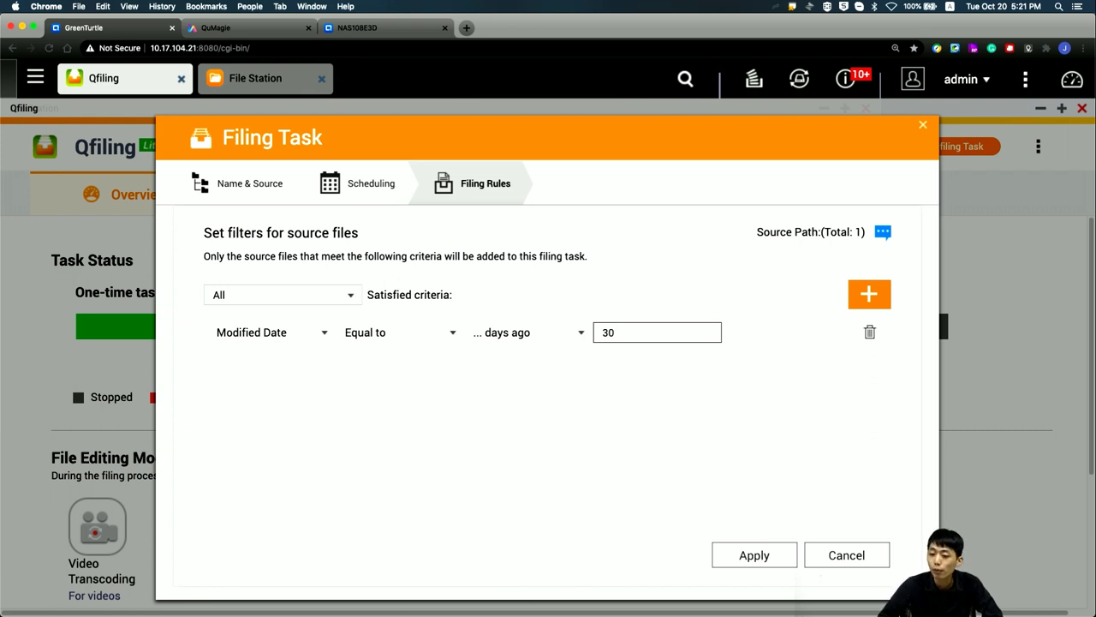
{"action": "left_click", "coordinate": [885, 302]}
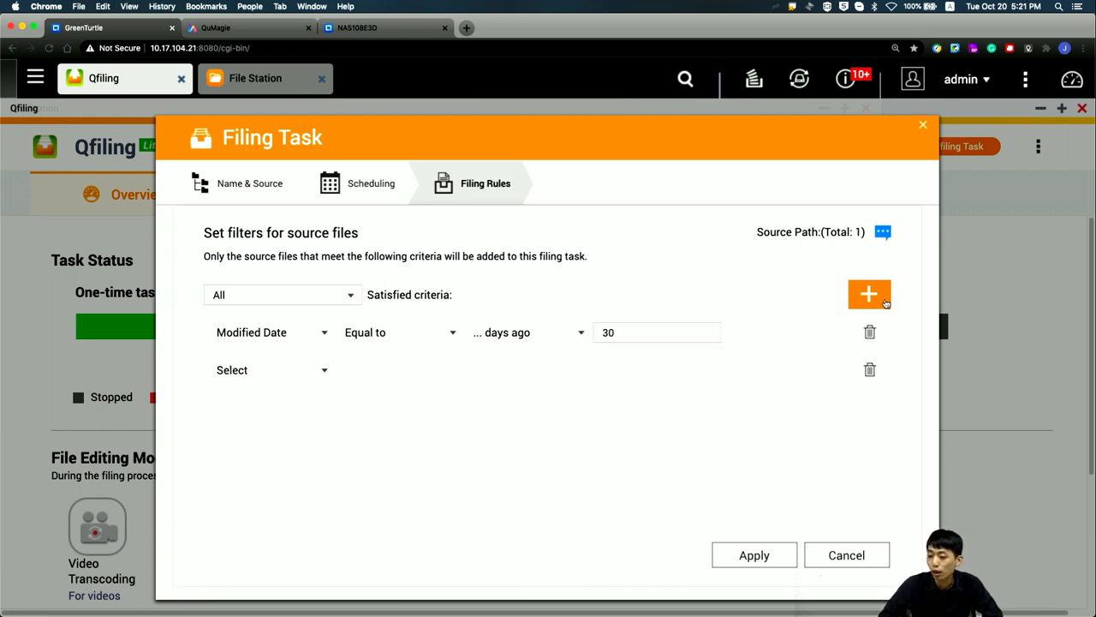
{"action": "left_click", "coordinate": [339, 299]}
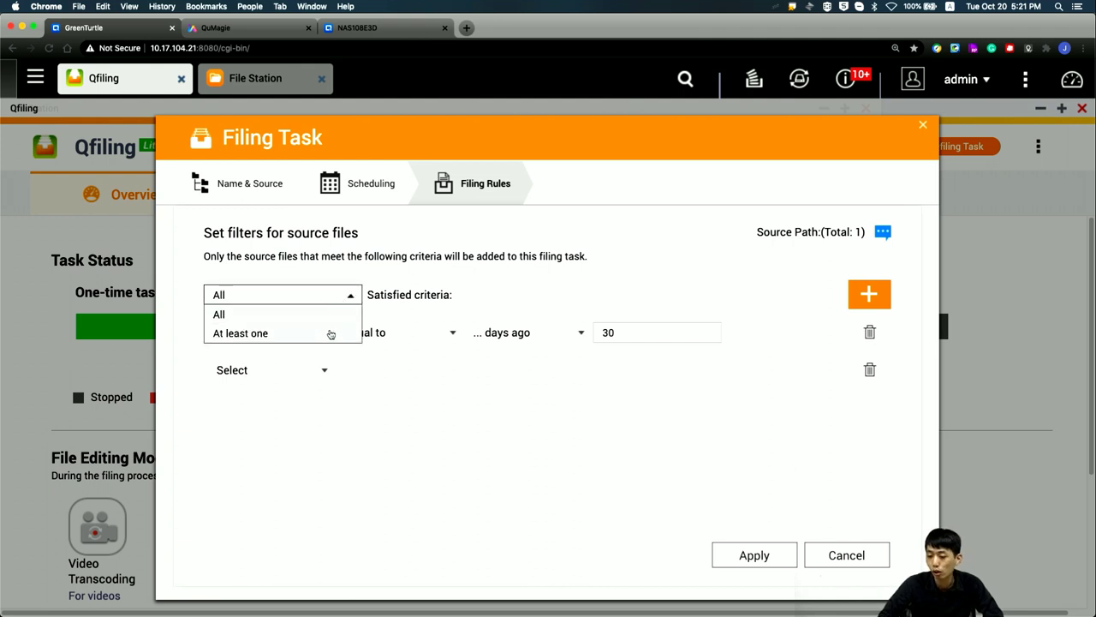
{"action": "left_click", "coordinate": [833, 557]}
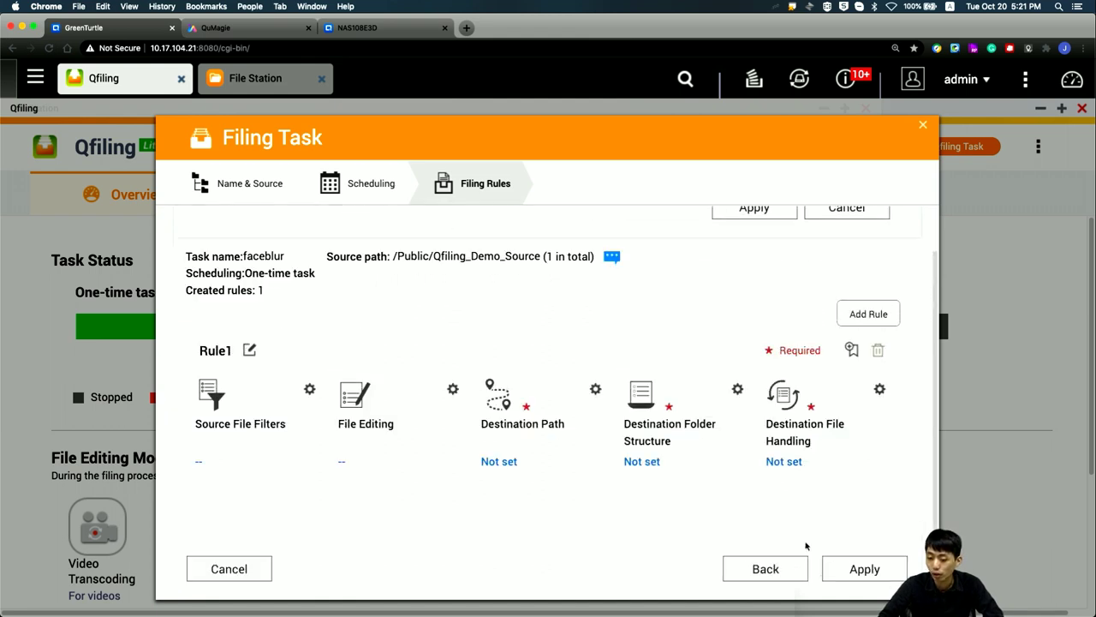
Add the Face Blur module to Rule1's file editing, pixelating faces at 12x12 without grayscale conversion
{"action": "left_click", "coordinate": [454, 391]}
{"action": "scroll", "coordinate": [467, 394], "scroll_direction": "down", "scroll_amount": 3}
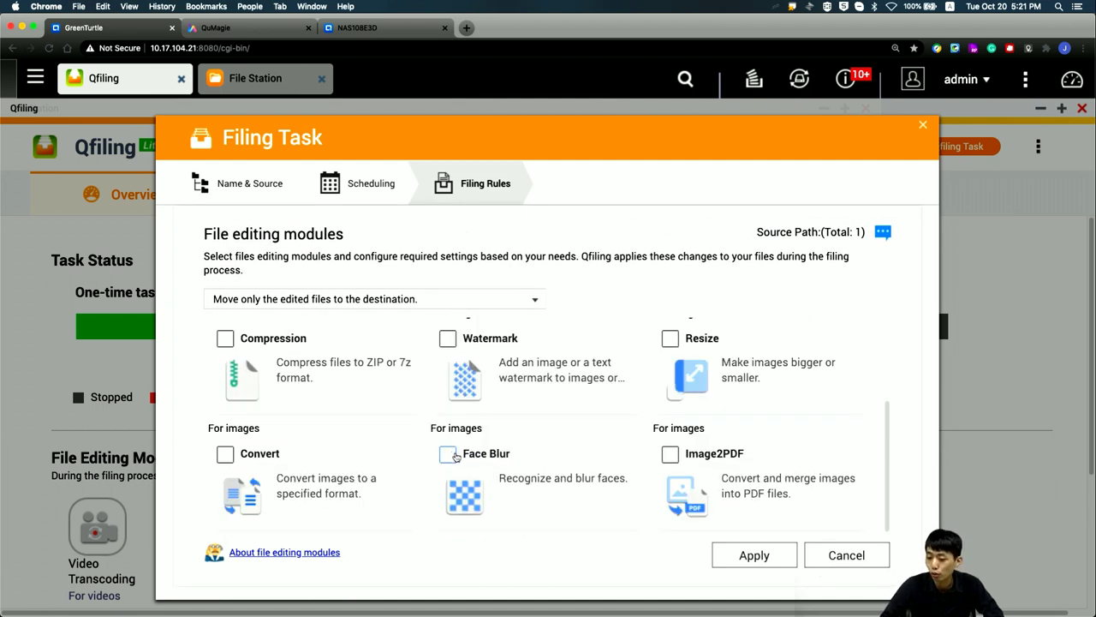
{"action": "left_click", "coordinate": [456, 456]}
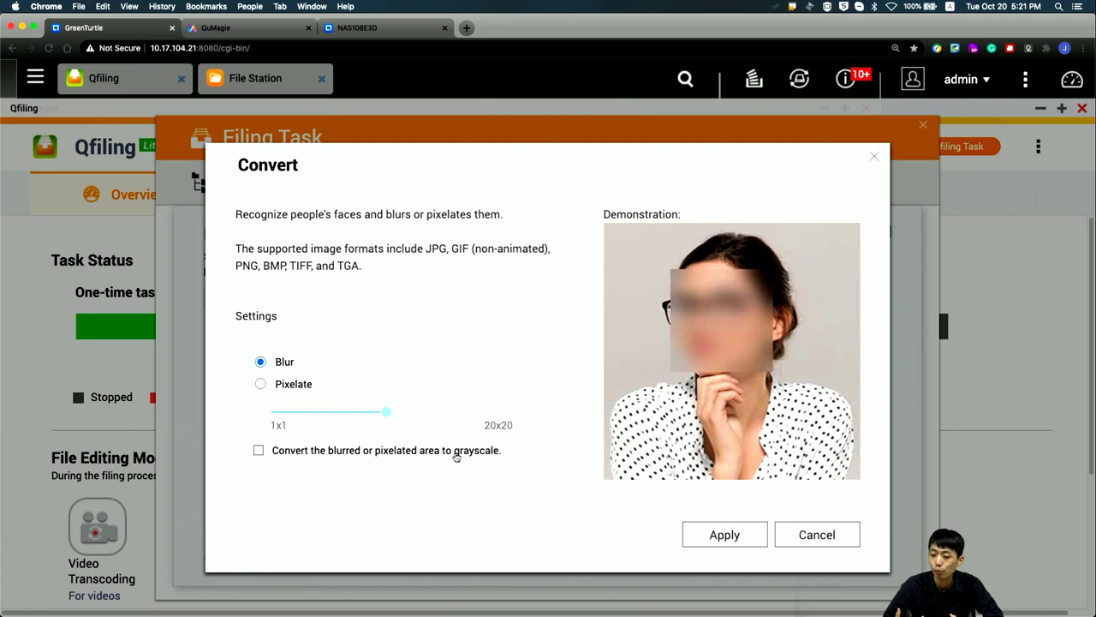
{"action": "left_click", "coordinate": [294, 385]}
{"action": "mouse_move", "coordinate": [388, 417]}
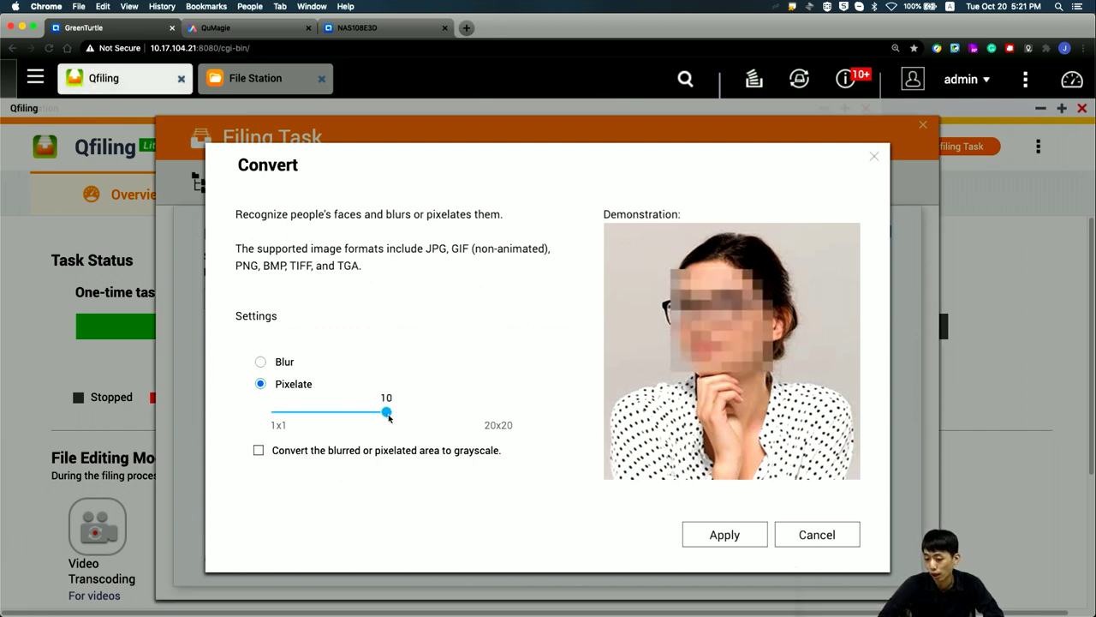
{"action": "left_click_drag", "start_coordinate": [388, 416], "coordinate": [504, 434]}
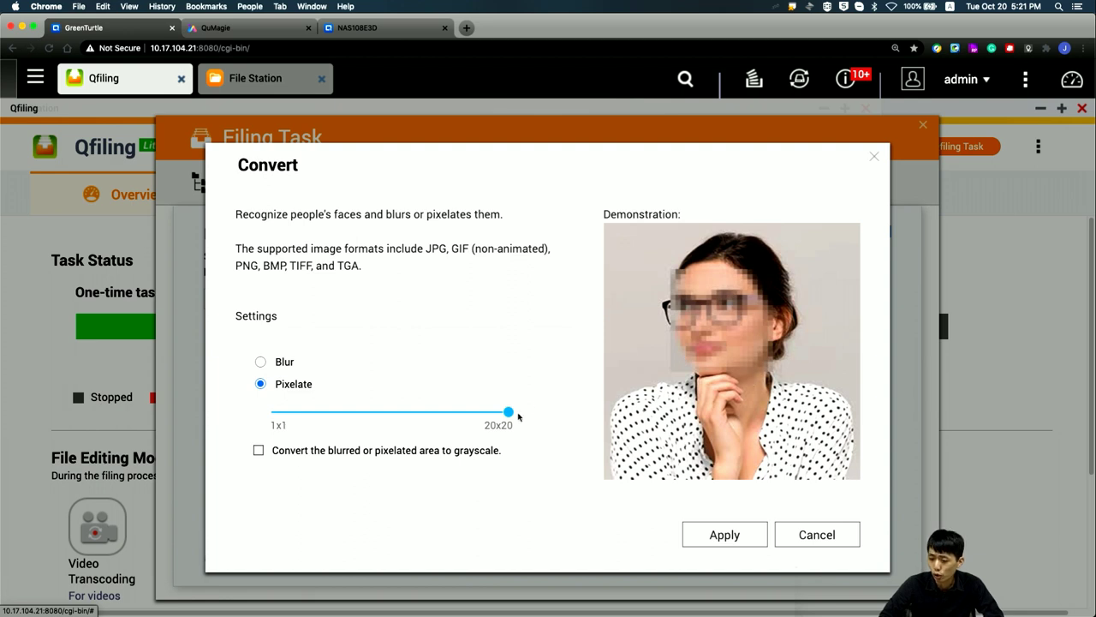
{"action": "left_click_drag", "start_coordinate": [511, 414], "coordinate": [410, 426]}
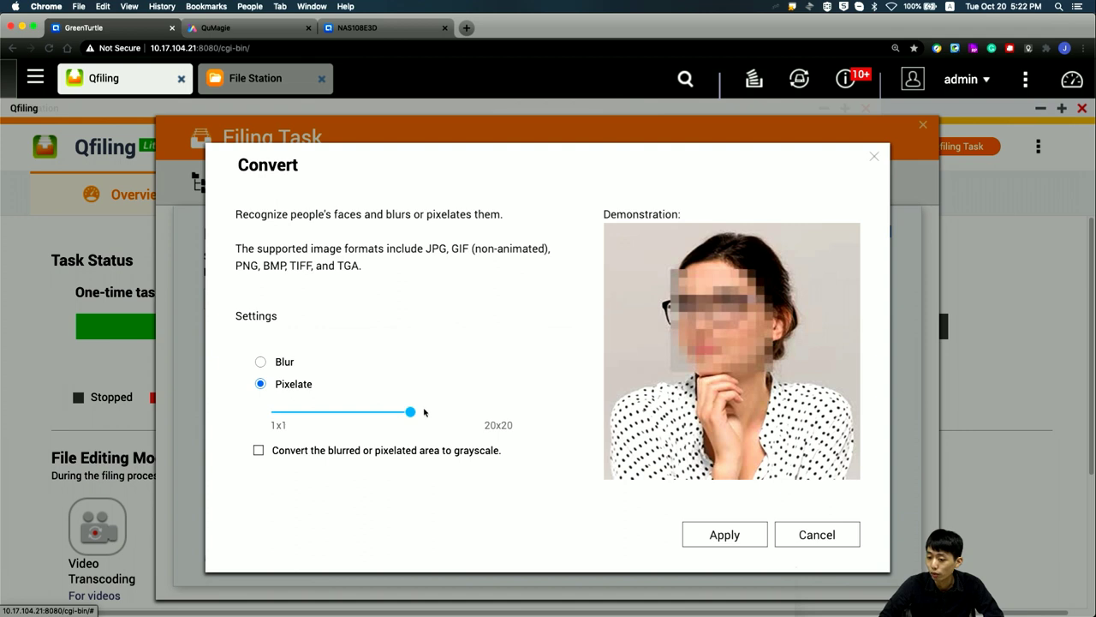
{"action": "left_click", "coordinate": [419, 454]}
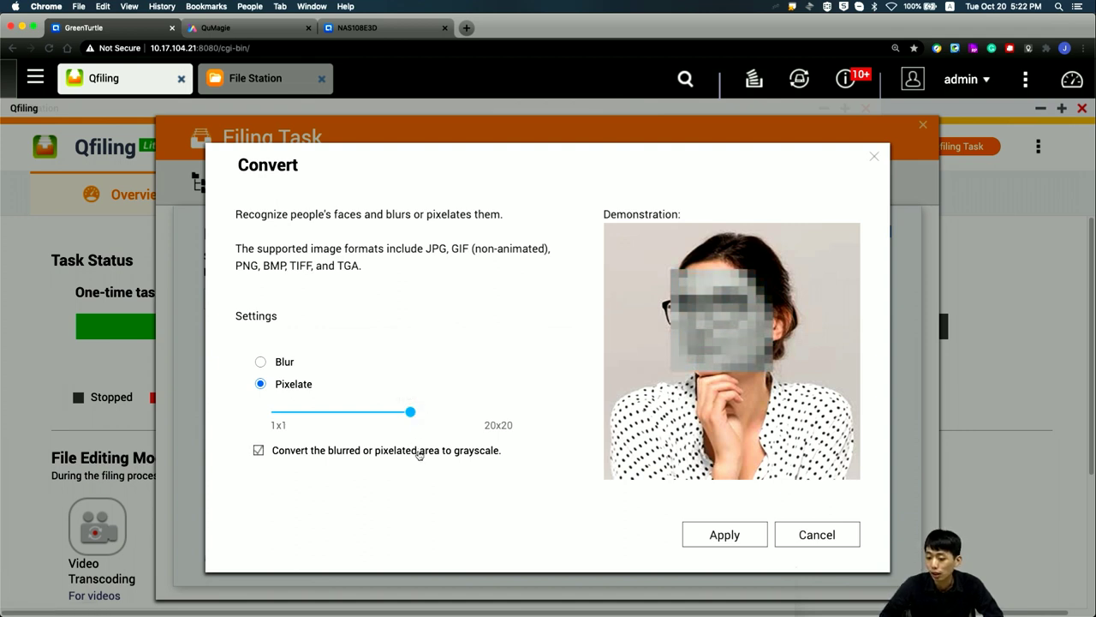
{"action": "left_click", "coordinate": [493, 456]}
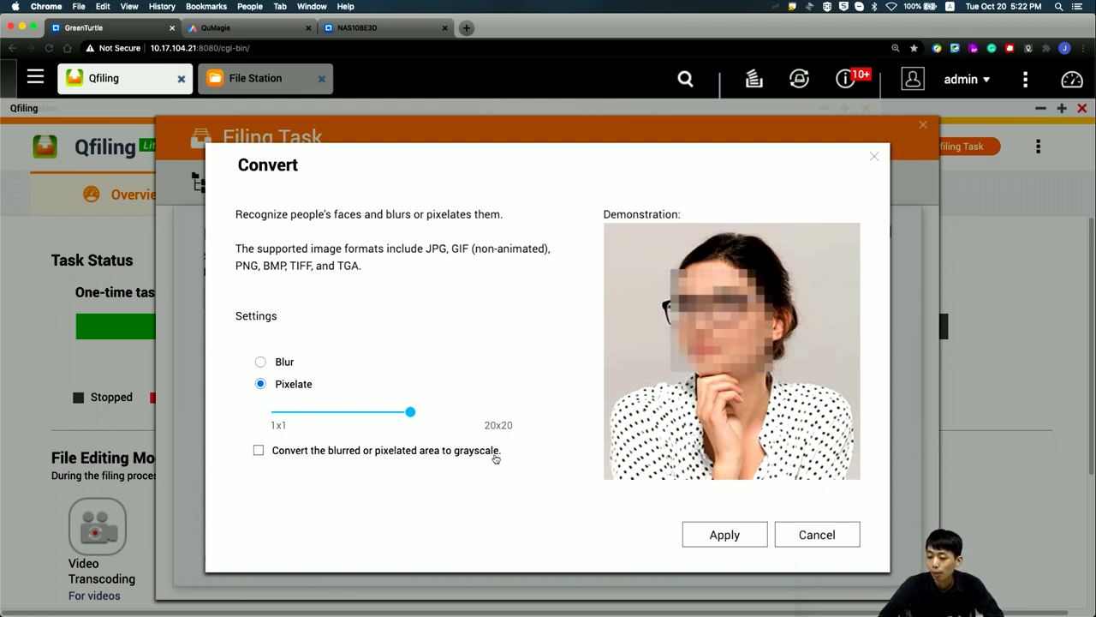
{"action": "left_click", "coordinate": [761, 536]}
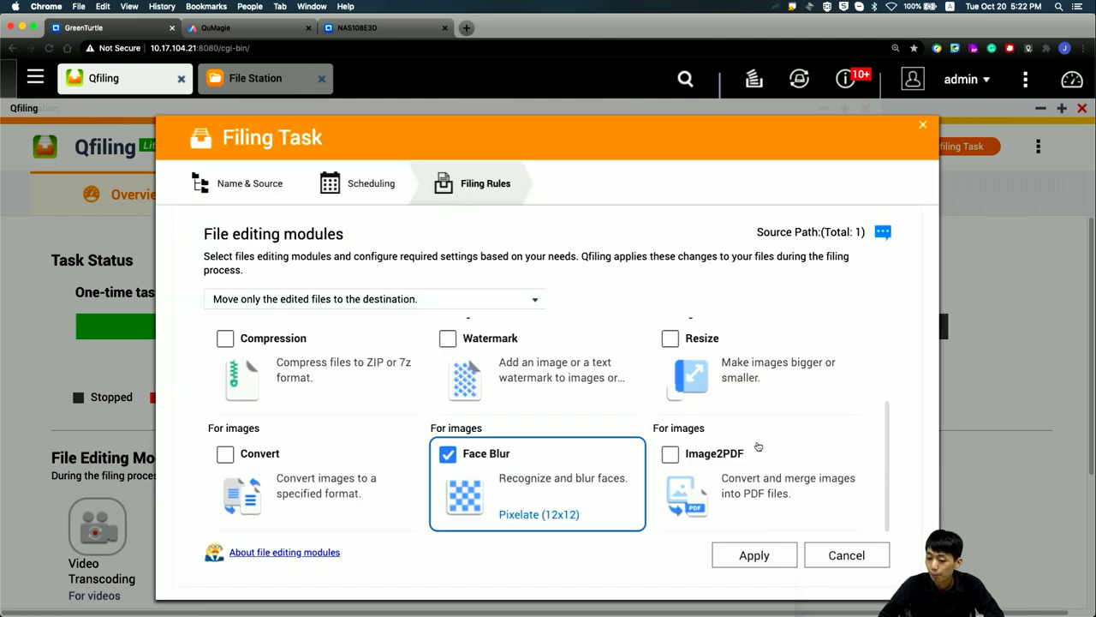
{"action": "left_click", "coordinate": [776, 562]}
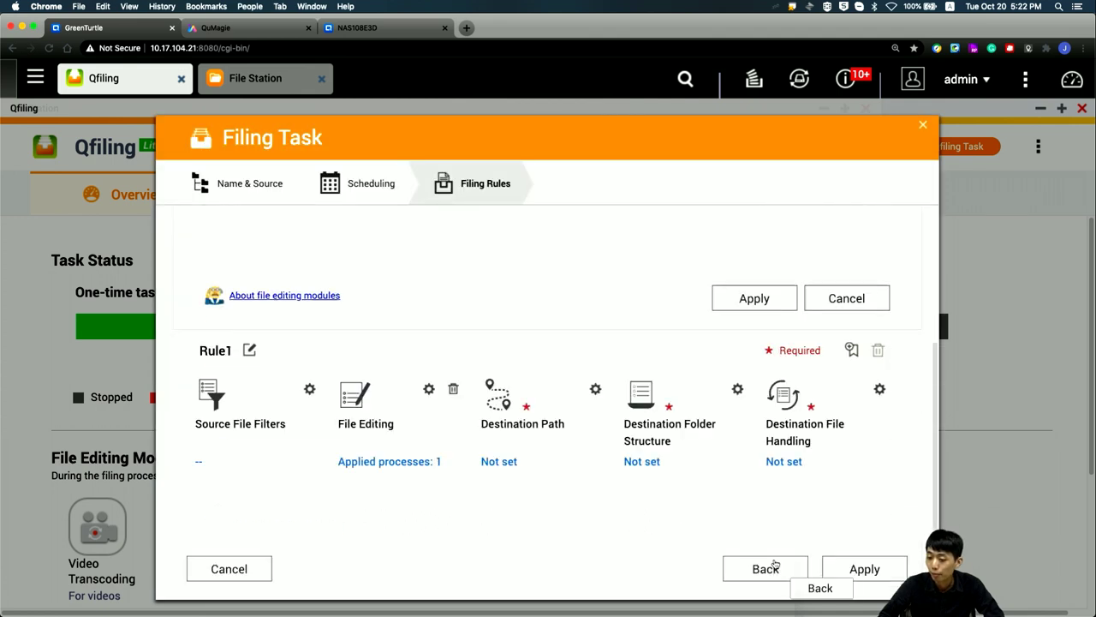
Create a folder named faceblurtest inside Public/Qfiling_test and choose it as Rule1's destination path
{"action": "left_click", "coordinate": [594, 390]}
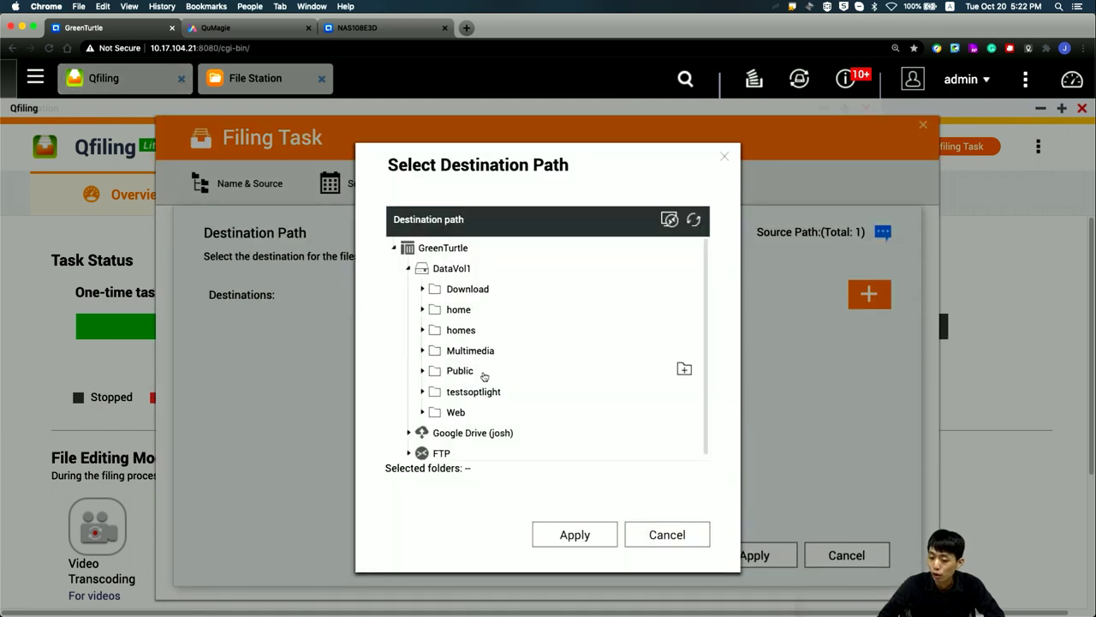
{"action": "left_click", "coordinate": [422, 371]}
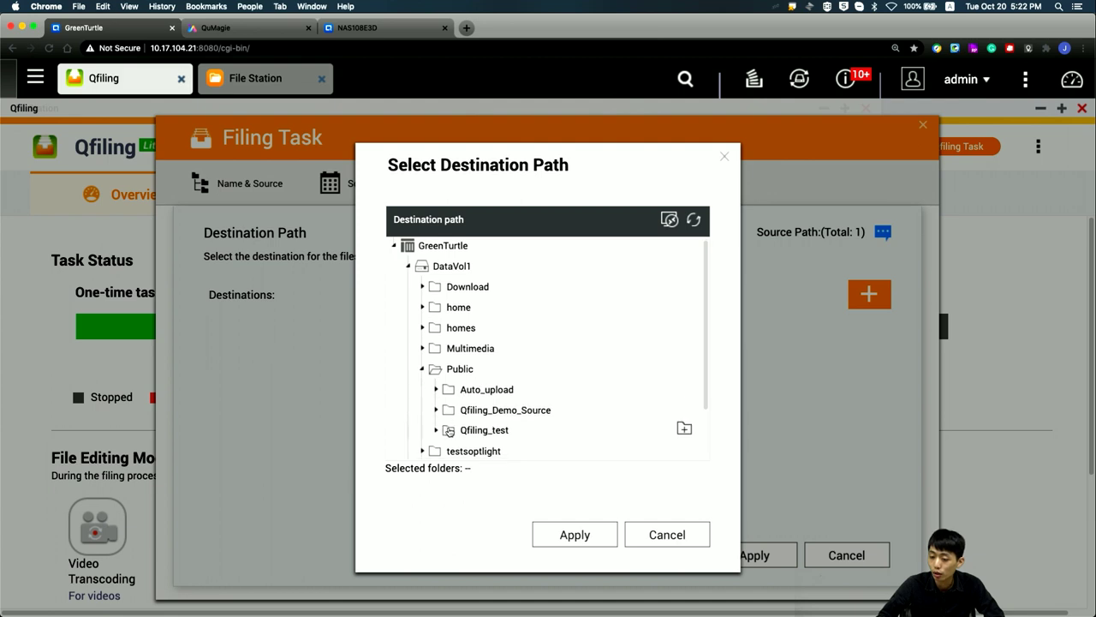
{"action": "left_click", "coordinate": [454, 437]}
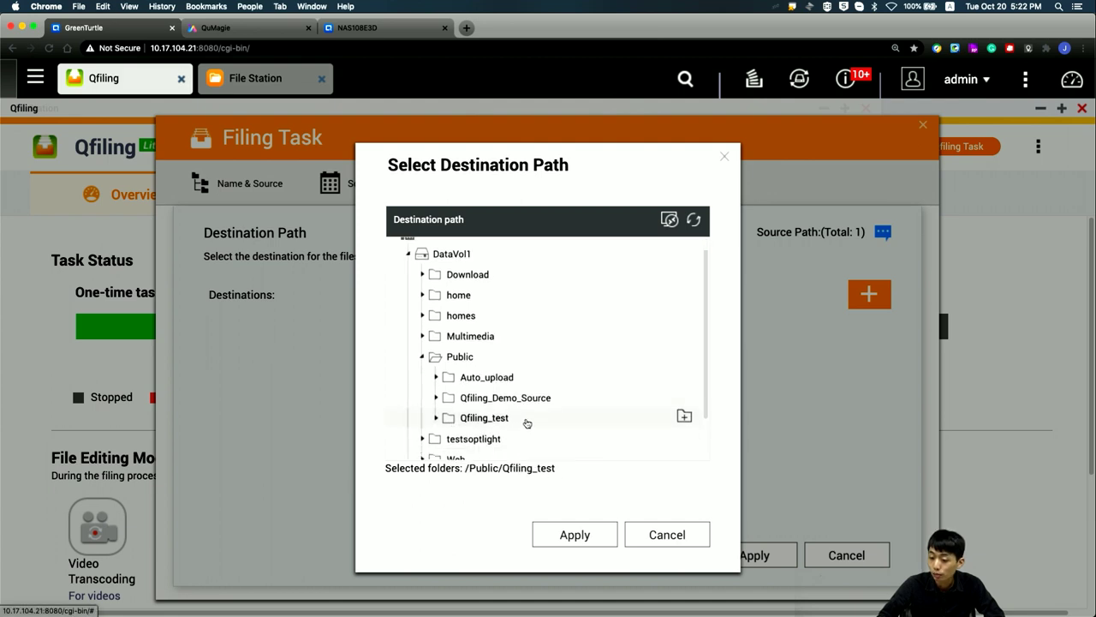
{"action": "left_click", "coordinate": [685, 416]}
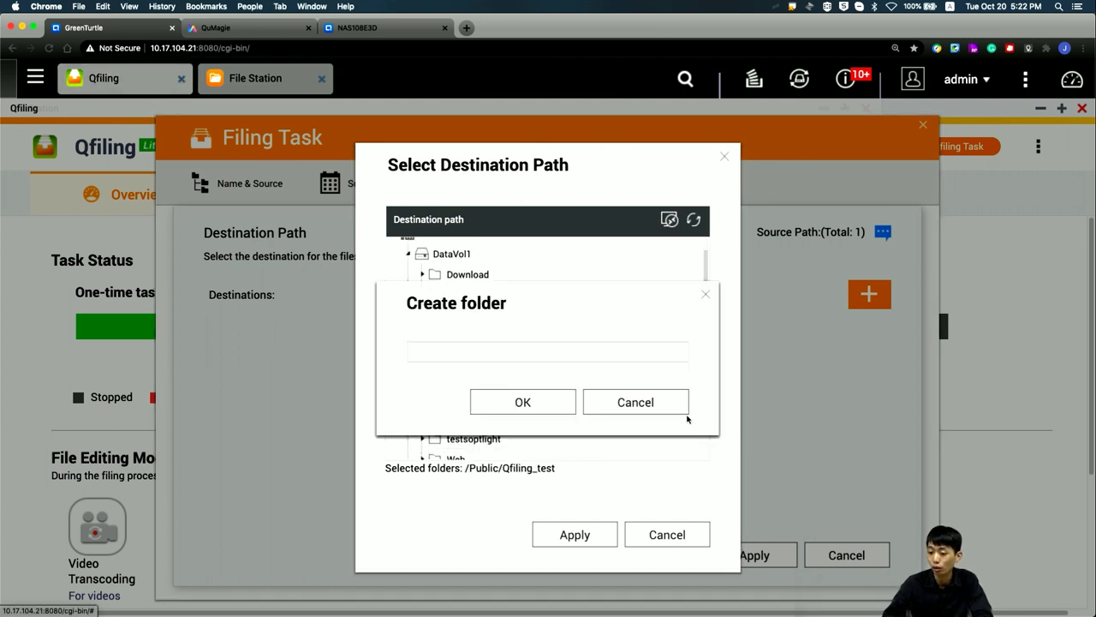
{"action": "left_click", "coordinate": [655, 354]}
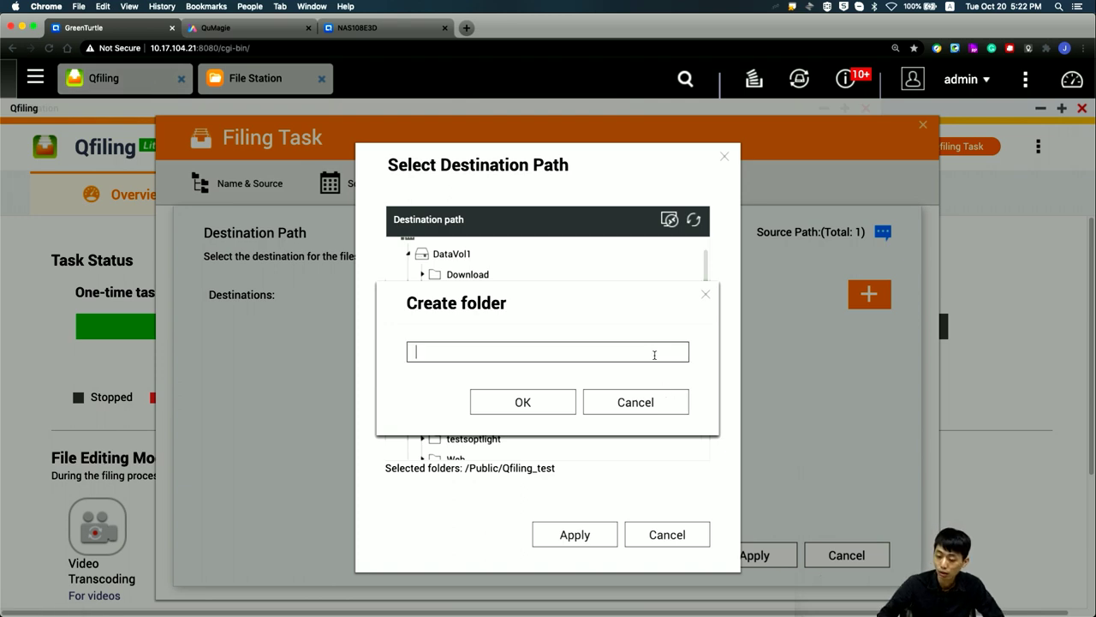
{"action": "type", "text": "faceblu"}
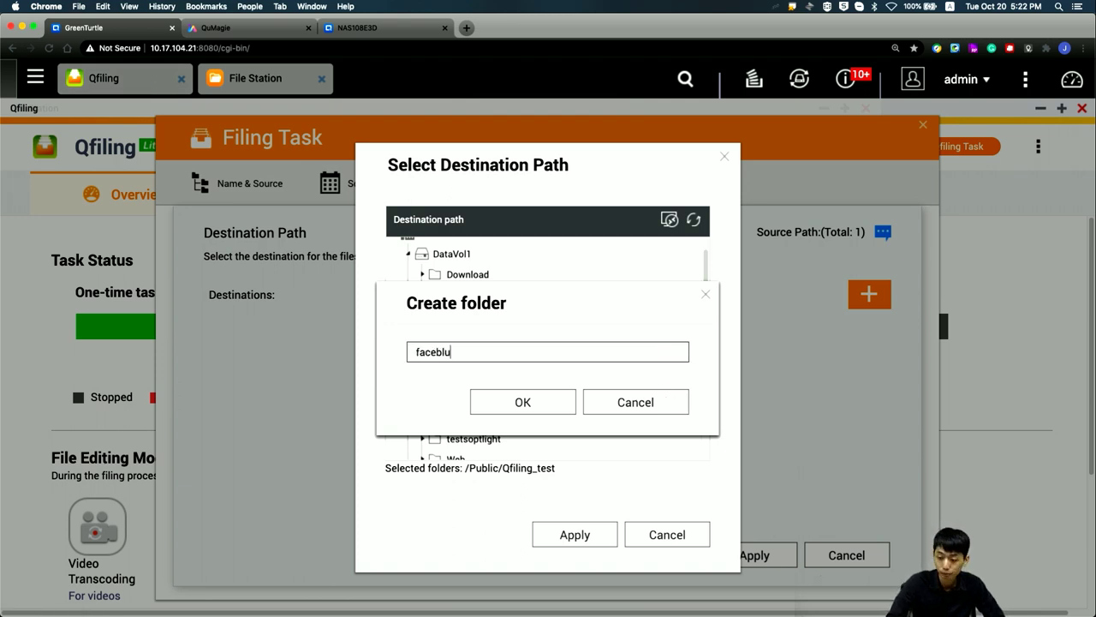
{"action": "type", "text": "rtest"}
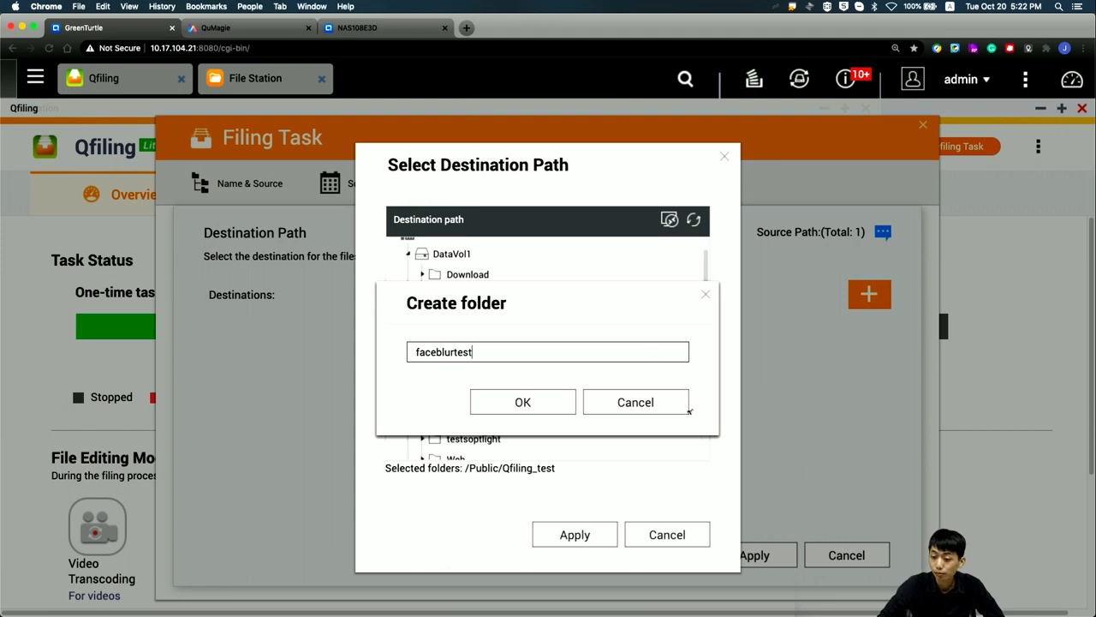
{"action": "left_click", "coordinate": [572, 412]}
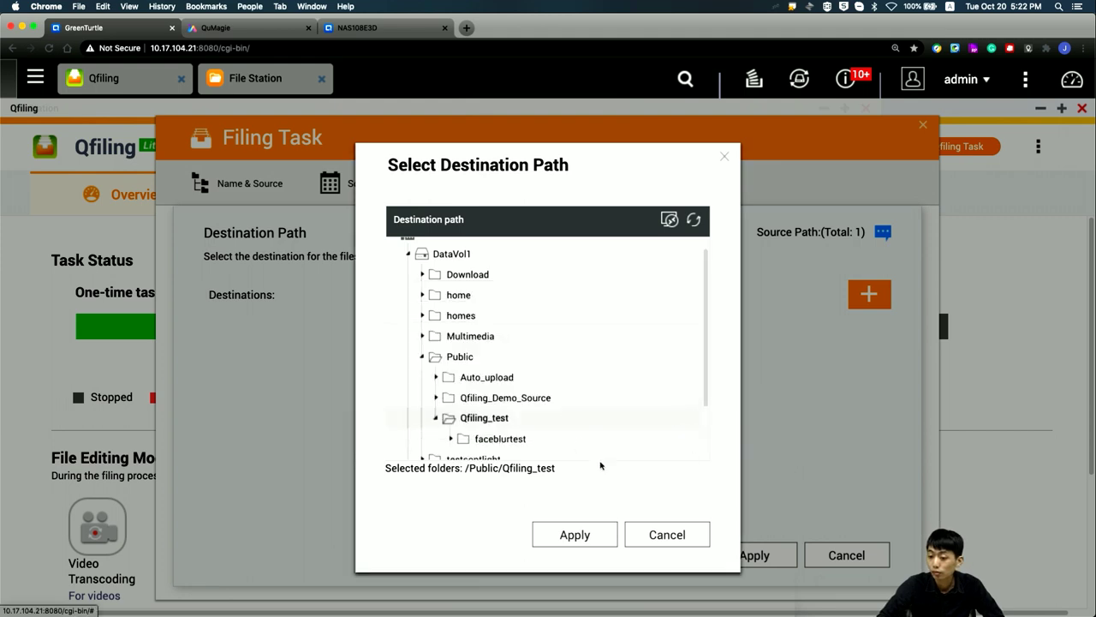
{"action": "left_click", "coordinate": [604, 435]}
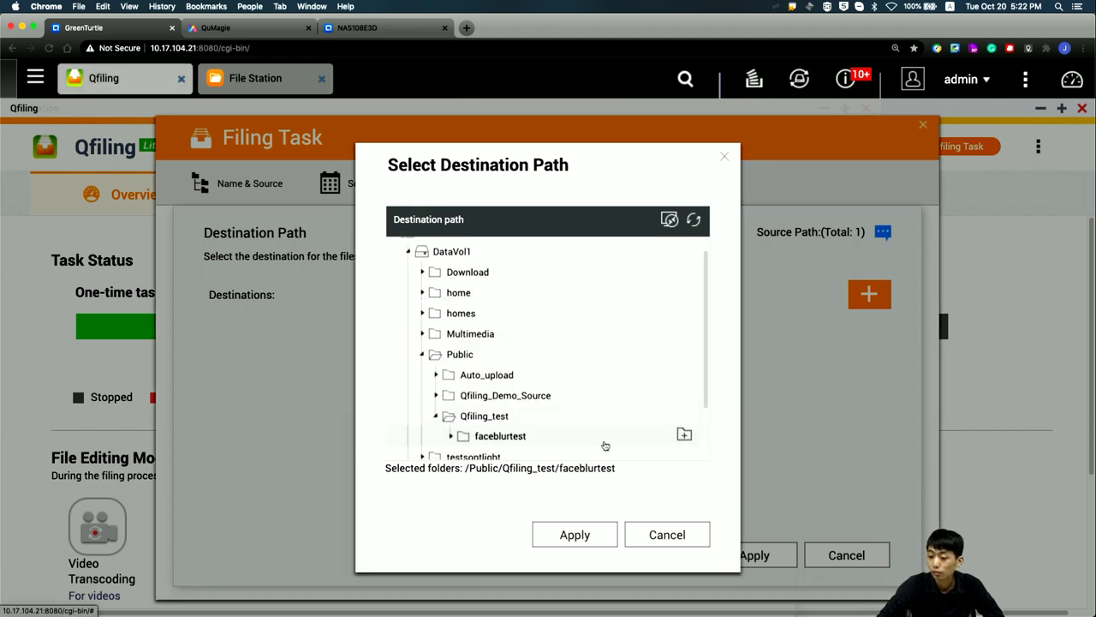
{"action": "left_click", "coordinate": [601, 533]}
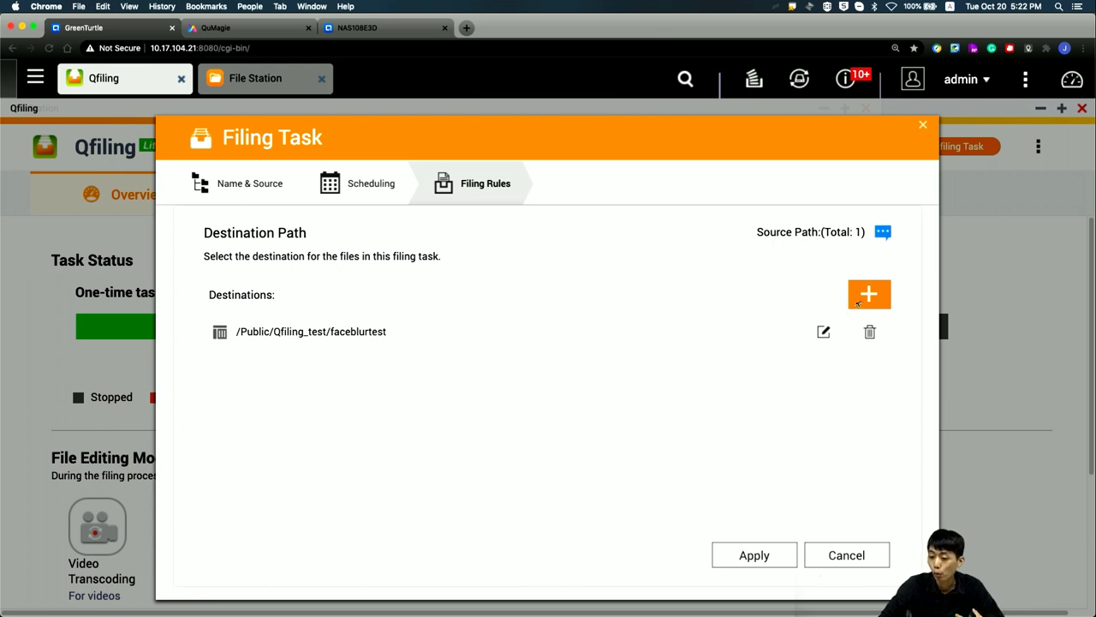
Check the Google Drive folders offered as a further destination without adding one, and apply Rule1's destination path
{"action": "left_click", "coordinate": [865, 300]}
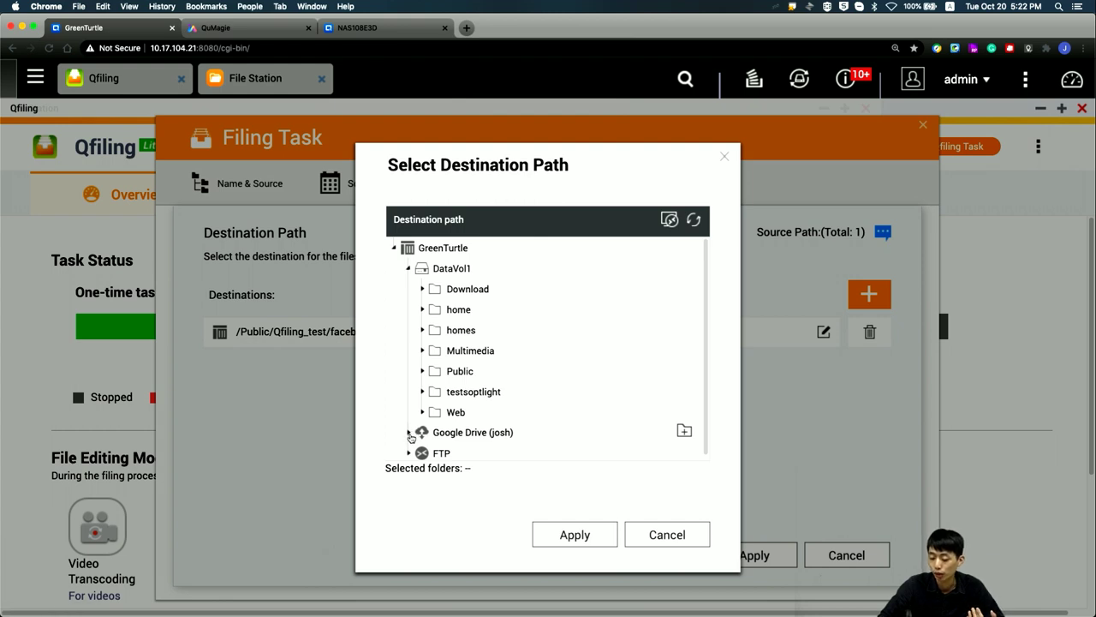
{"action": "left_click", "coordinate": [410, 435]}
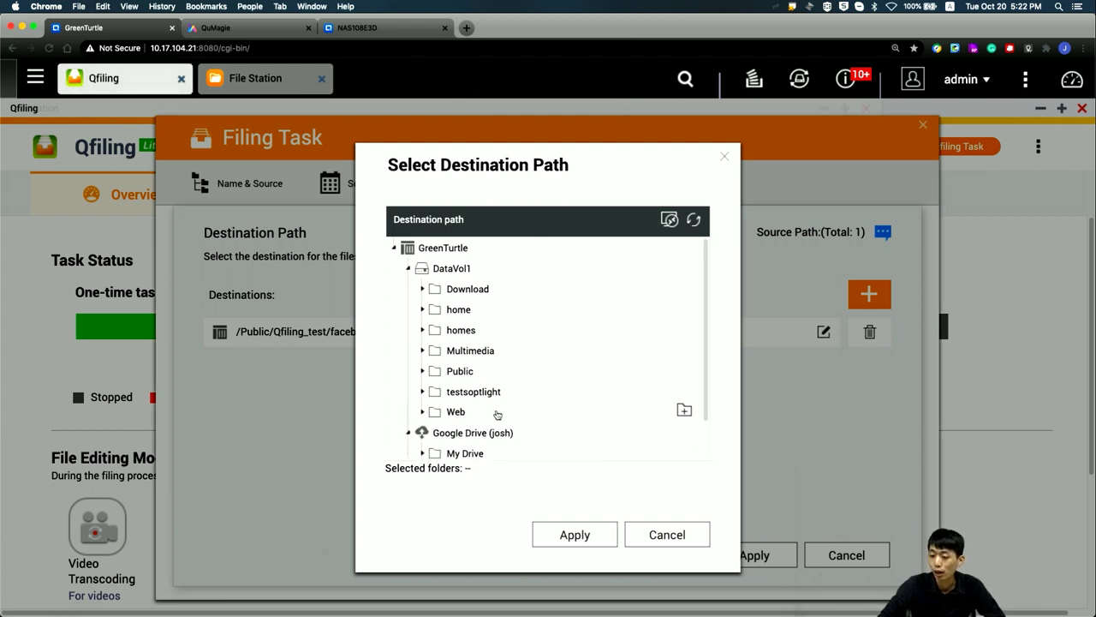
{"action": "scroll", "coordinate": [496, 415], "scroll_direction": "down", "scroll_amount": 1}
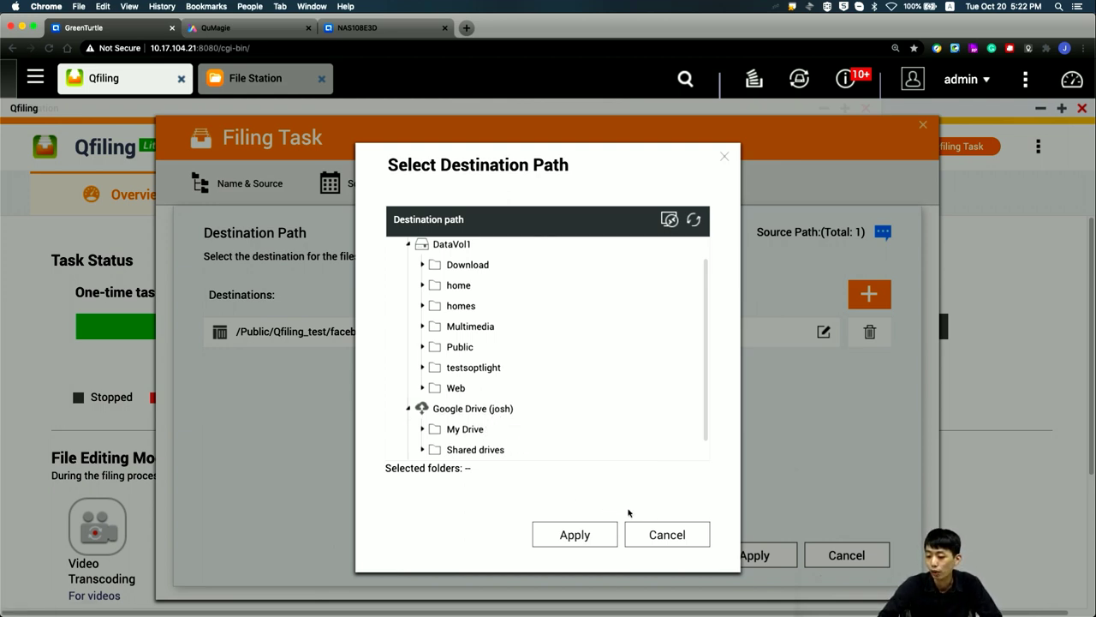
{"action": "left_click", "coordinate": [669, 535]}
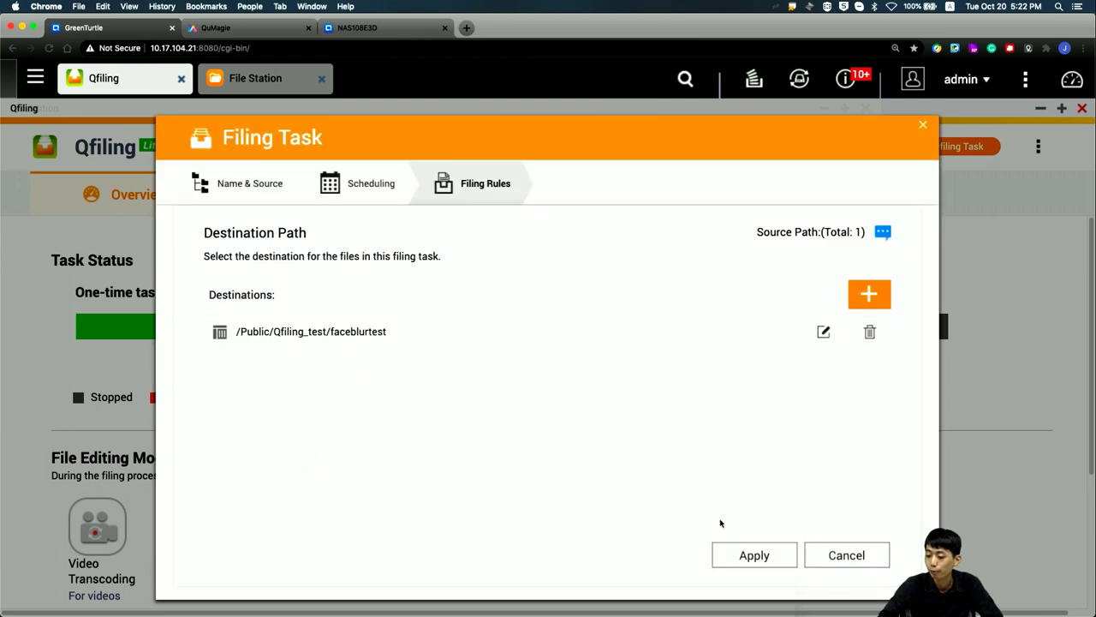
{"action": "left_click", "coordinate": [752, 555]}
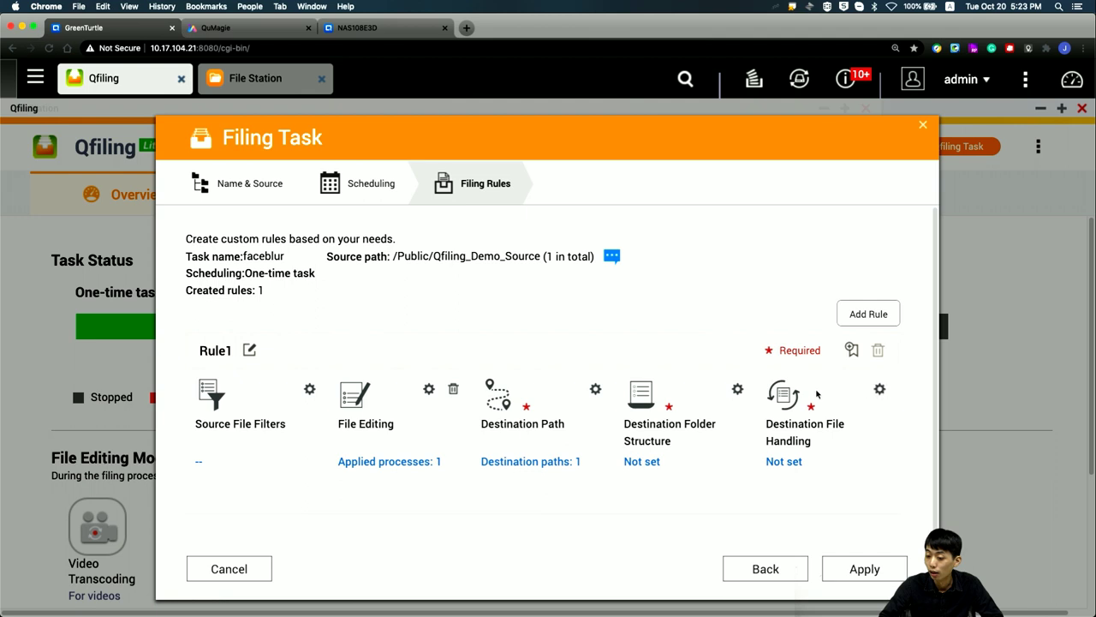
Edit the destination folder structure criteria so that the Picture condition is subdivided by Year Taken
{"action": "left_click", "coordinate": [735, 390]}
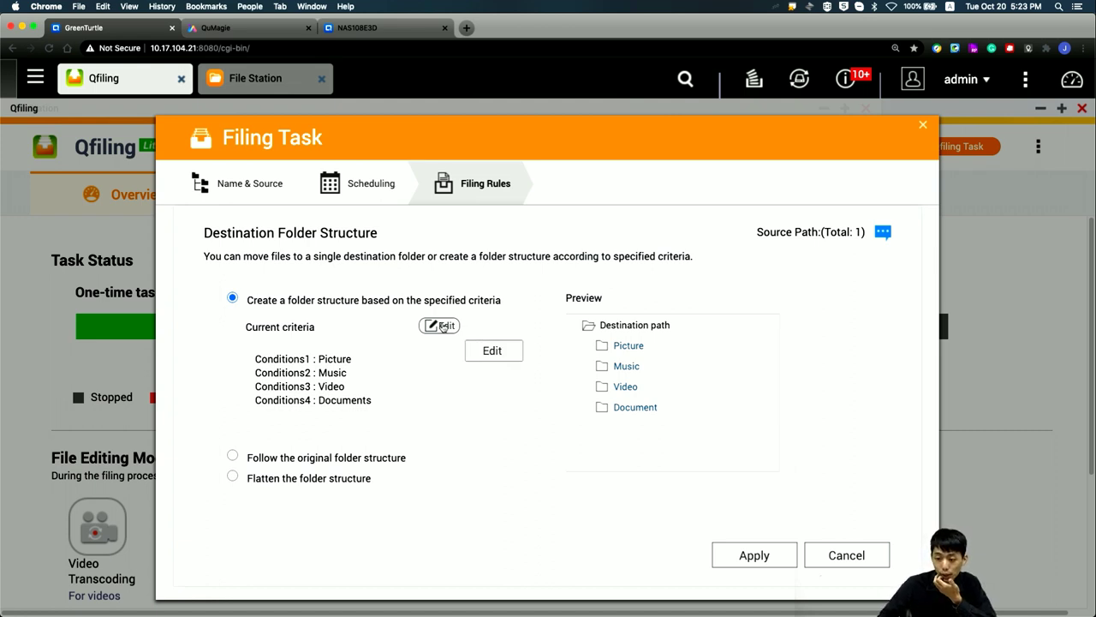
{"action": "left_click", "coordinate": [441, 327]}
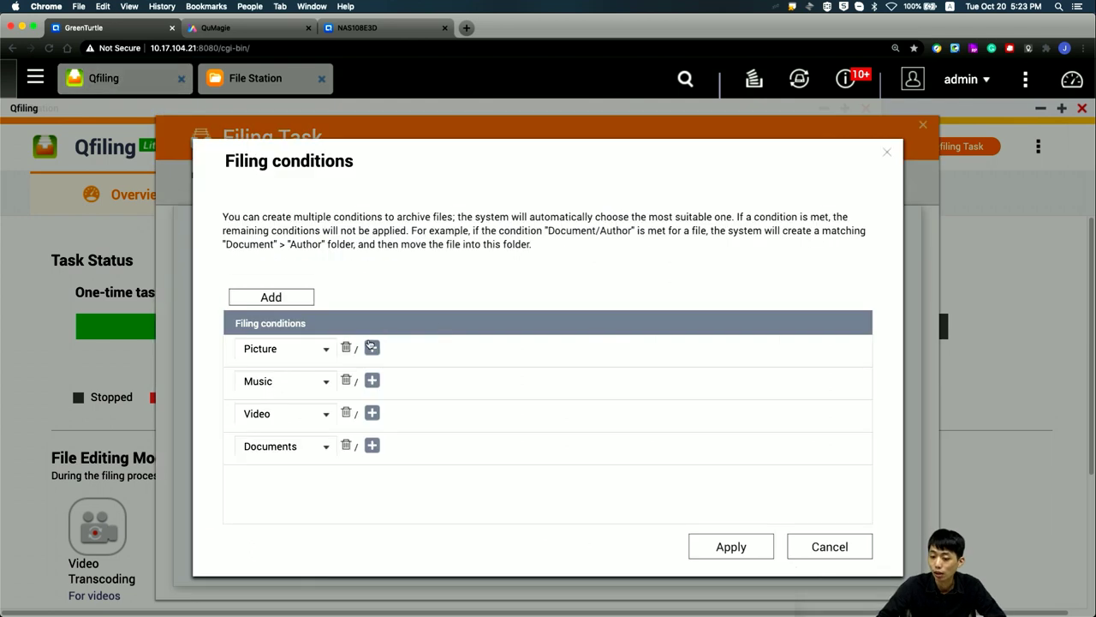
{"action": "left_click", "coordinate": [372, 349]}
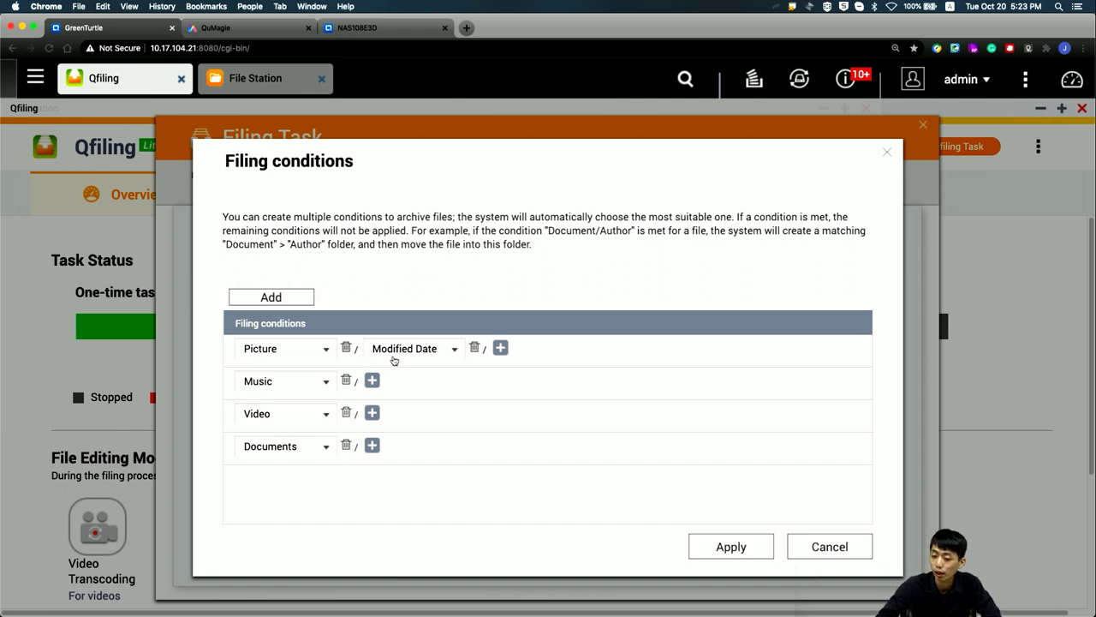
{"action": "left_click", "coordinate": [394, 357]}
{"action": "left_click", "coordinate": [420, 428]}
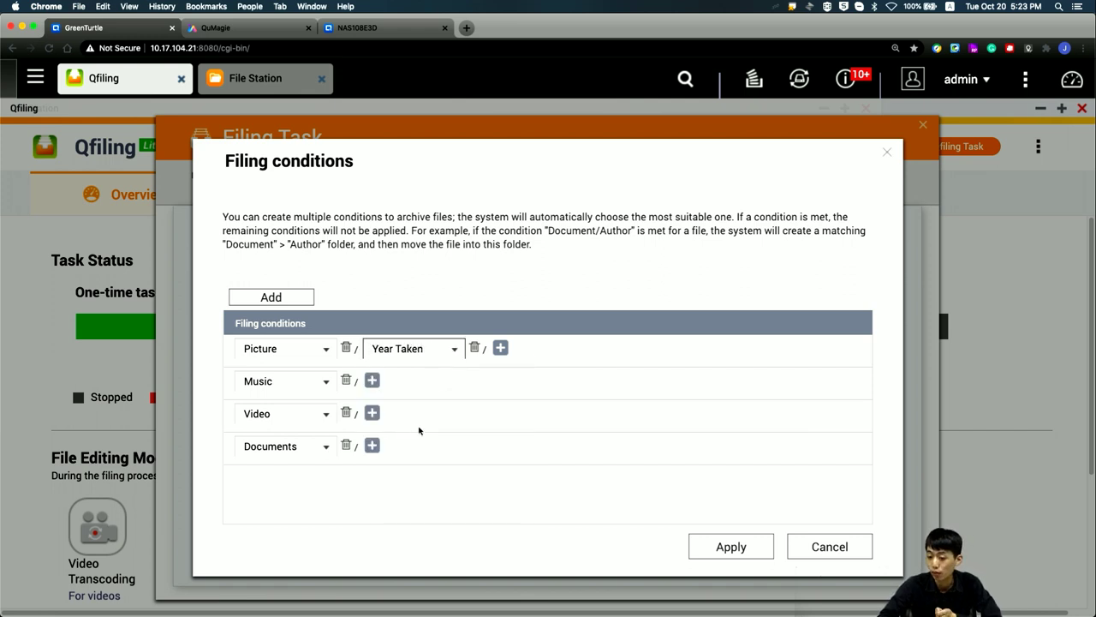
Subdivide the Music filing condition by Music Album and the Video condition by Date Taken
{"action": "left_click", "coordinate": [372, 381]}
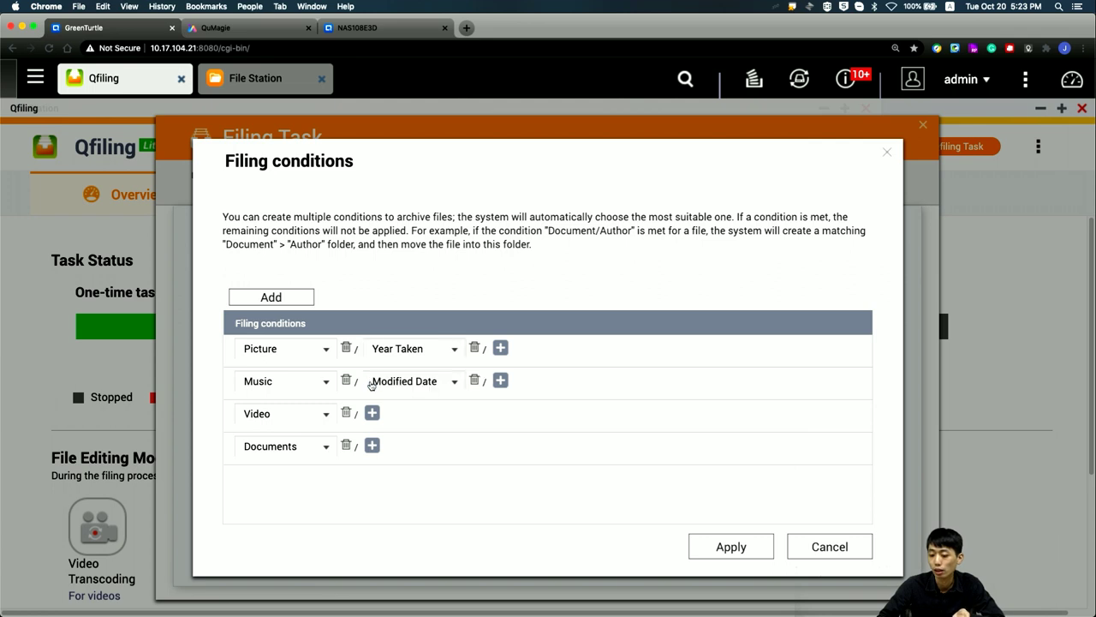
{"action": "left_click", "coordinate": [416, 386]}
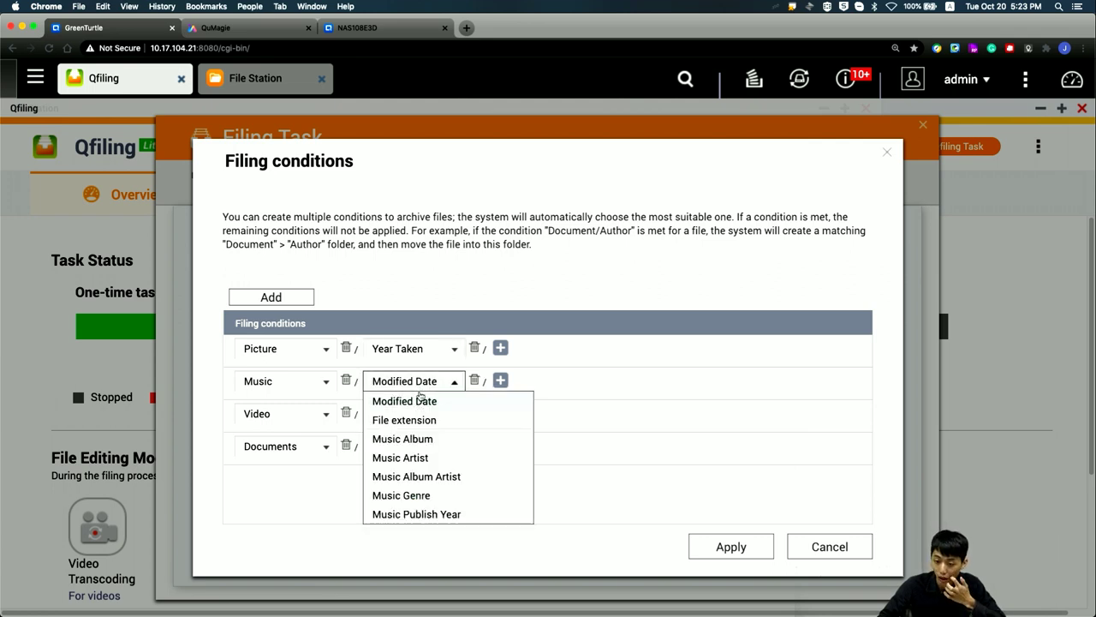
{"action": "left_click", "coordinate": [431, 442]}
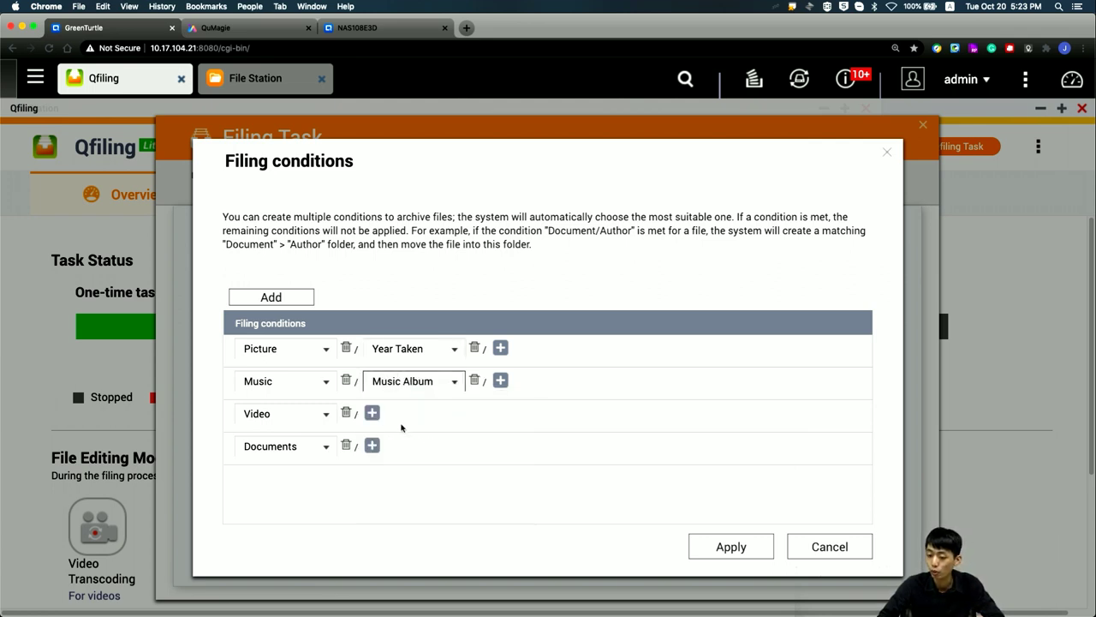
{"action": "left_click", "coordinate": [372, 414]}
{"action": "left_click", "coordinate": [409, 417]}
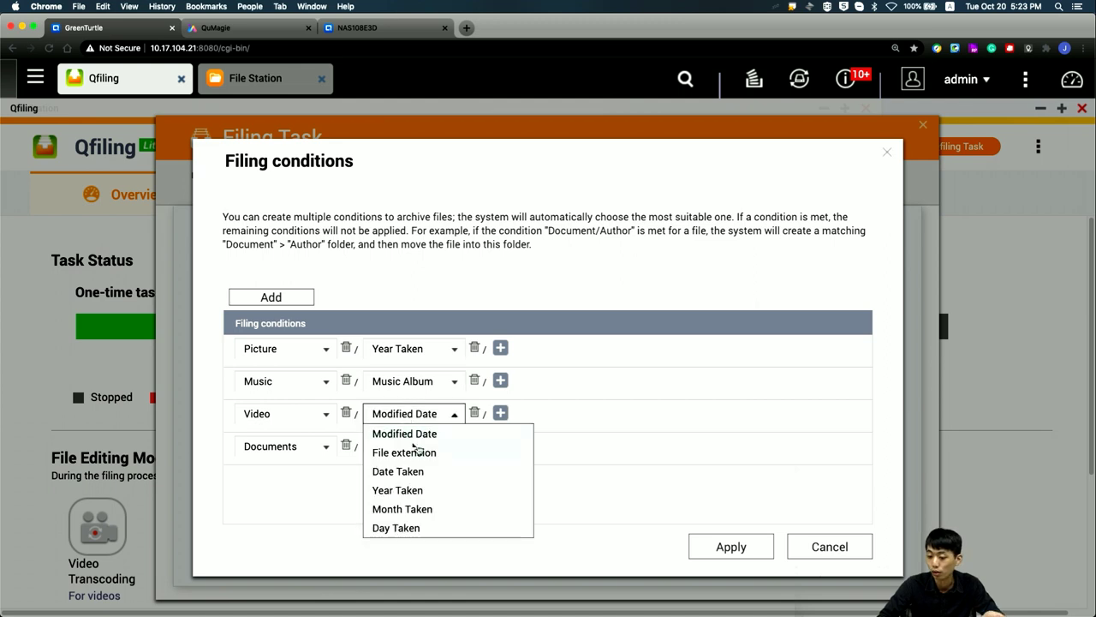
{"action": "left_click", "coordinate": [421, 472]}
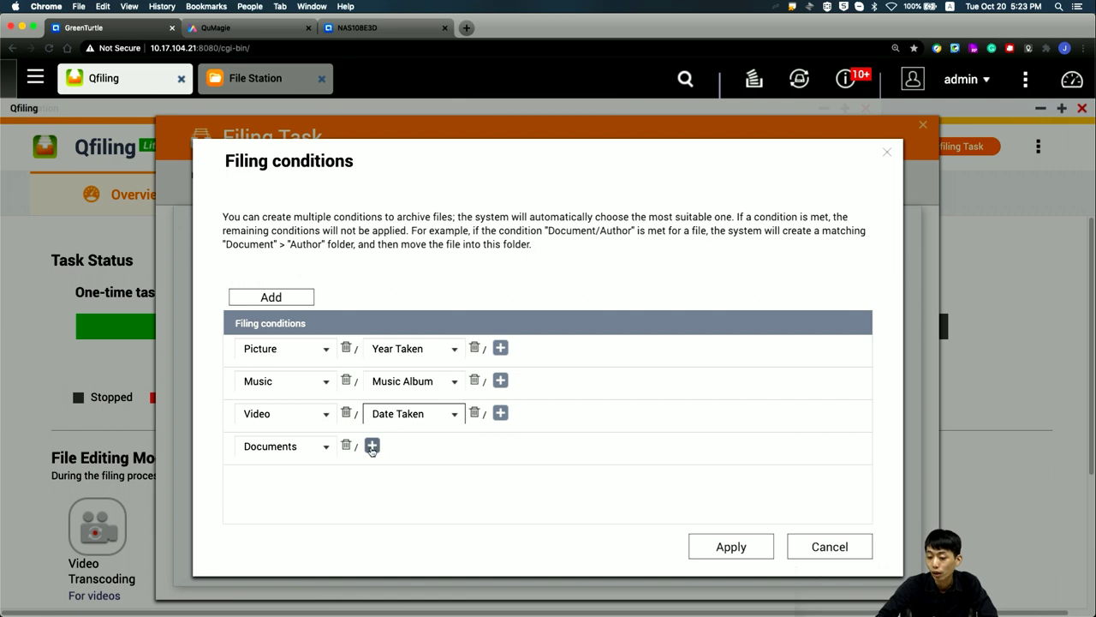
Subdivide the Documents filing condition by Document Author
{"action": "left_click", "coordinate": [372, 445]}
{"action": "left_click", "coordinate": [428, 447]}
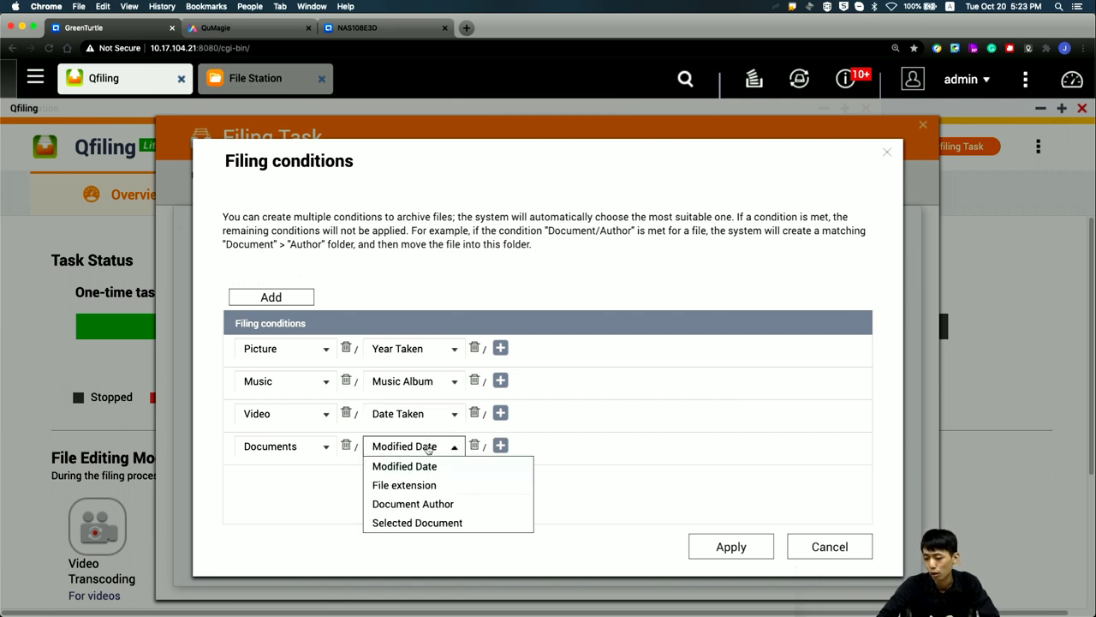
{"action": "left_click", "coordinate": [437, 505]}
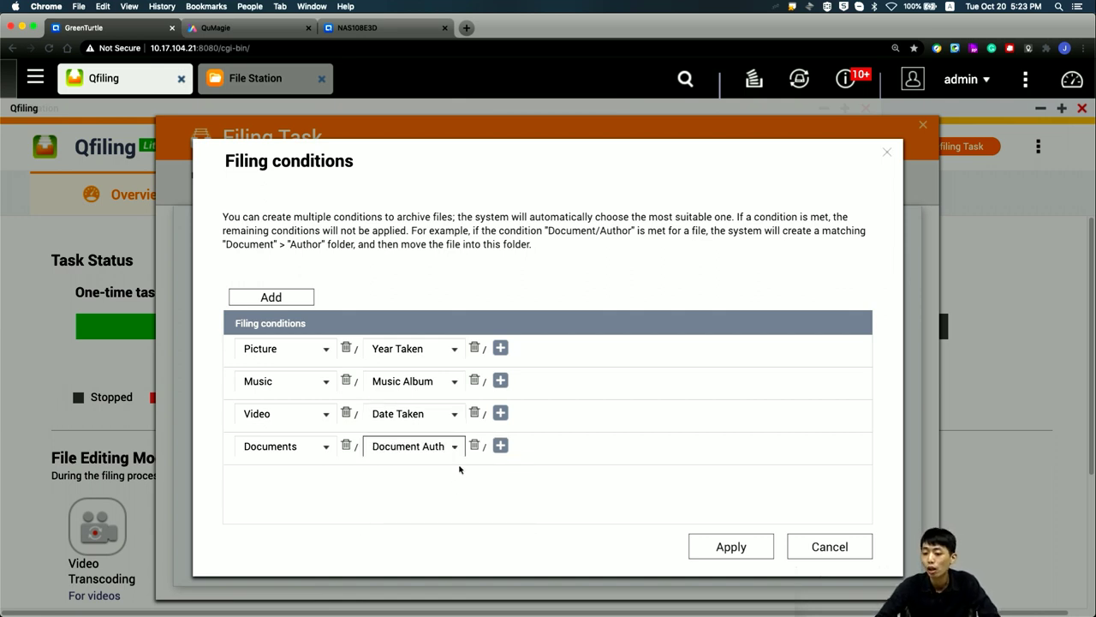
Delete both levels of the Documents filing condition, and add an extra condition and remove it again
{"action": "left_click", "coordinate": [350, 447]}
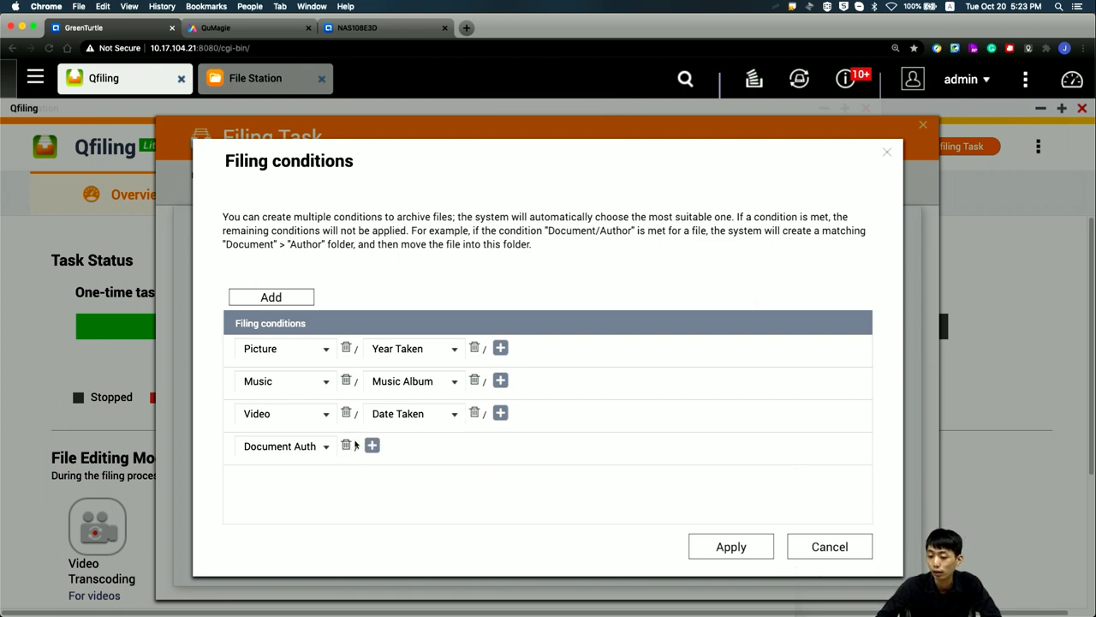
{"action": "left_click", "coordinate": [346, 446]}
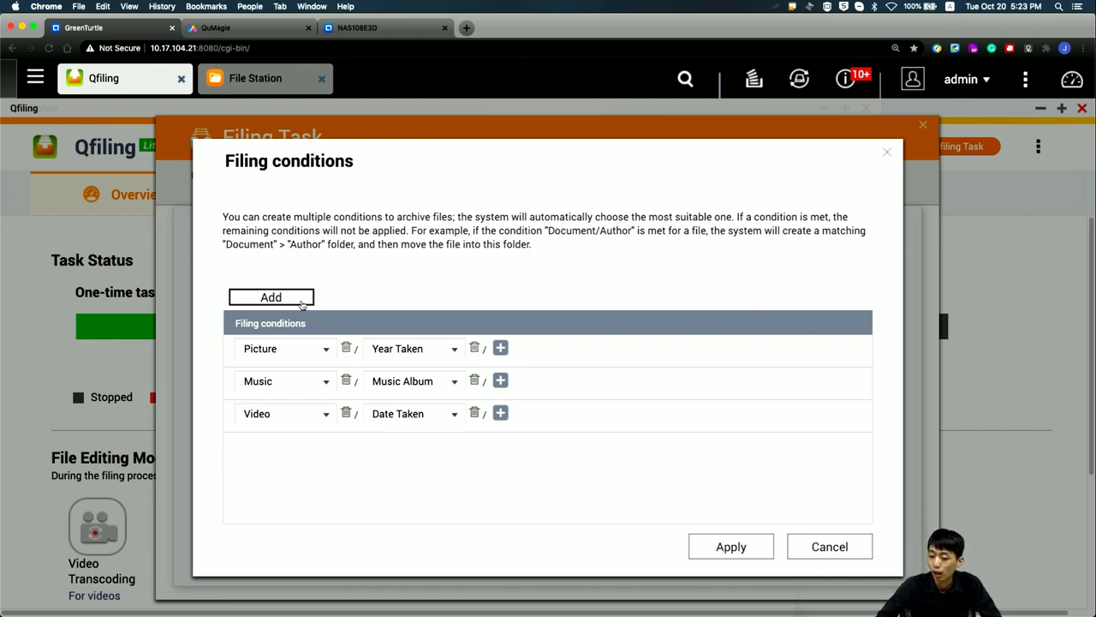
{"action": "left_click", "coordinate": [301, 309]}
{"action": "left_click", "coordinate": [346, 446]}
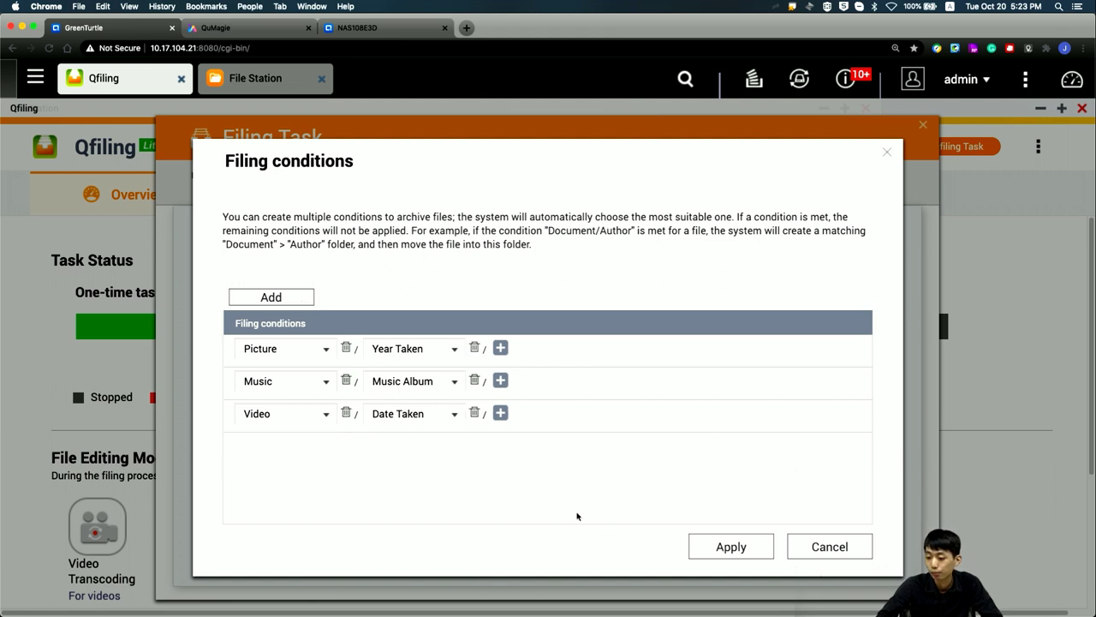
Apply the Picture, Music and Video filing conditions and save them as Rule1's destination folder structure
{"action": "left_click", "coordinate": [695, 548]}
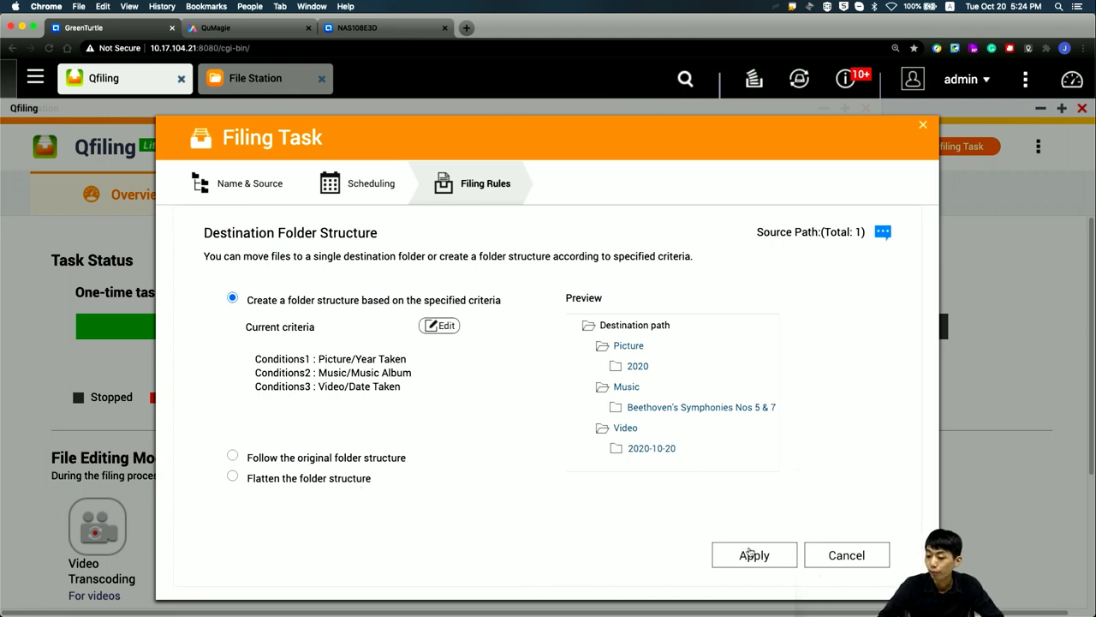
{"action": "scroll", "coordinate": [751, 553], "scroll_direction": "down", "scroll_amount": 2}
{"action": "left_click", "coordinate": [754, 453]}
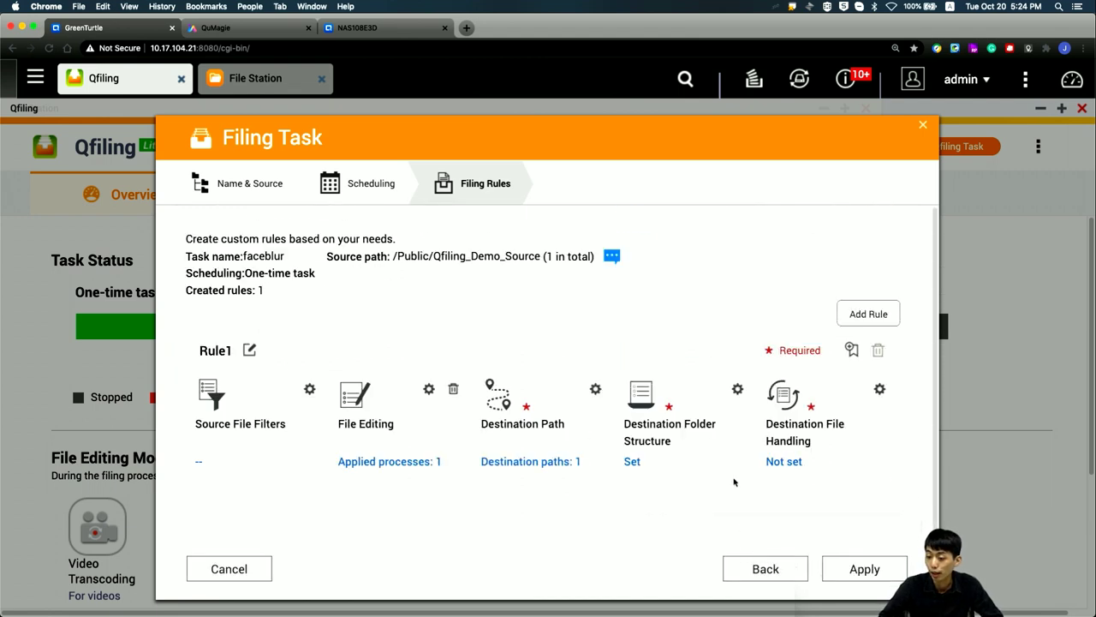
Review the file conflict policies in Rule1's destination file handling and set the naming method to Name and index
{"action": "left_click", "coordinate": [879, 389]}
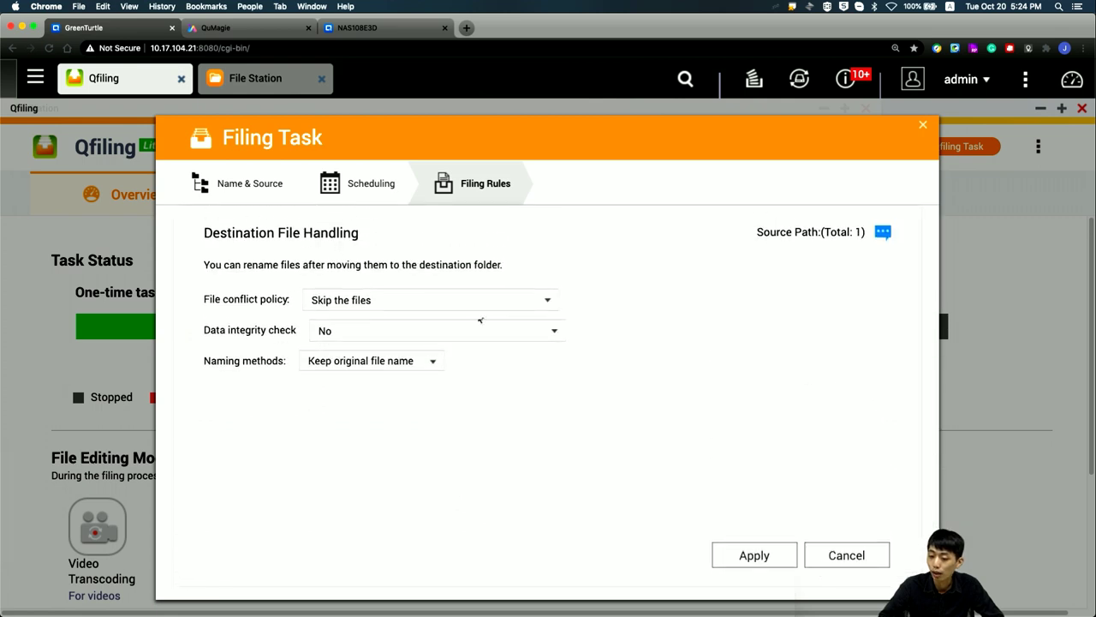
{"action": "left_click", "coordinate": [426, 304]}
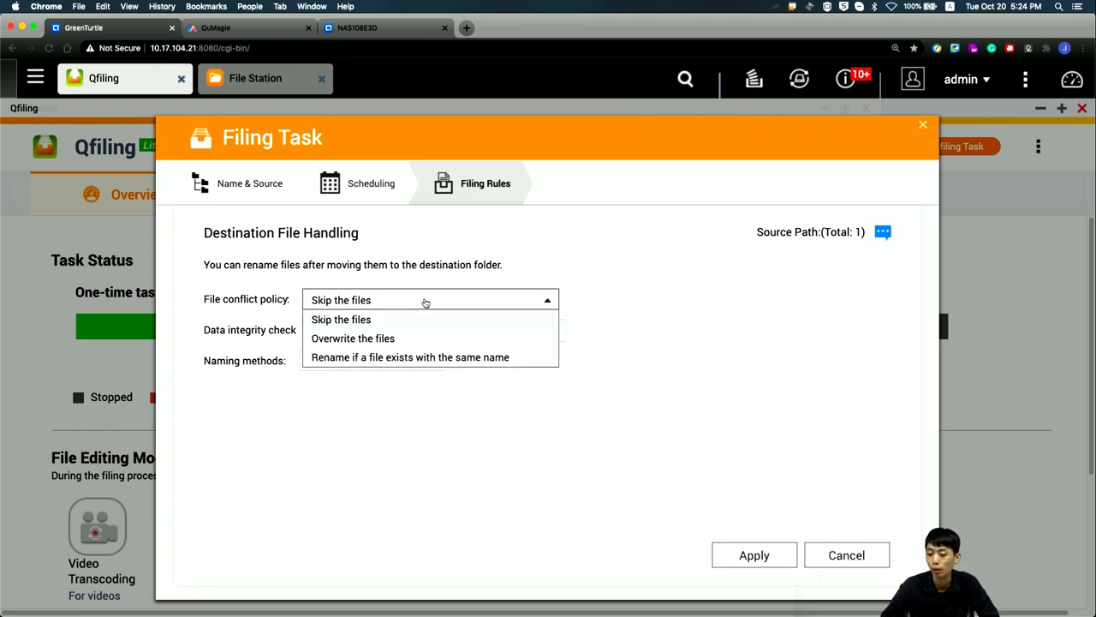
{"action": "left_click", "coordinate": [425, 304]}
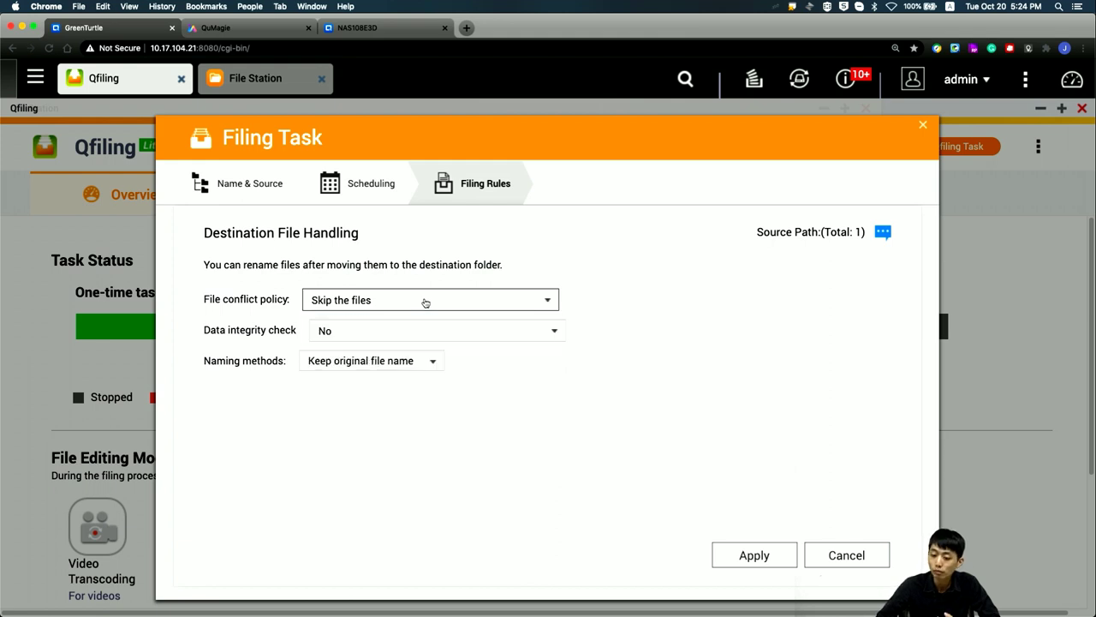
{"action": "left_click", "coordinate": [409, 364]}
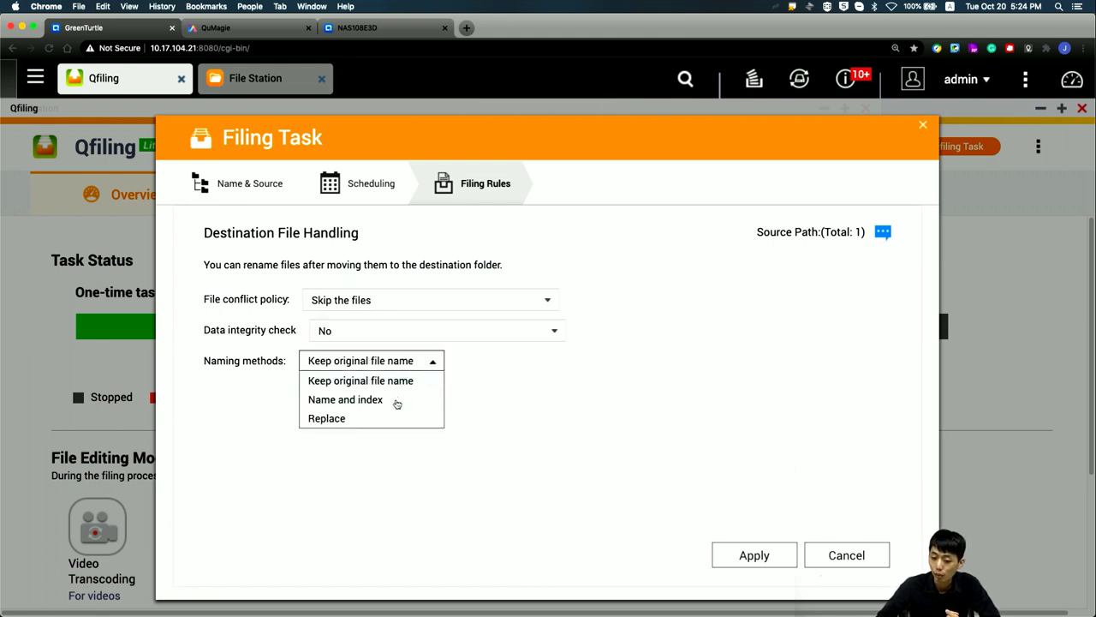
{"action": "left_click", "coordinate": [397, 402]}
Set the destination file name to blog_1020_ with the index starting at 1
{"action": "left_click", "coordinate": [388, 393]}
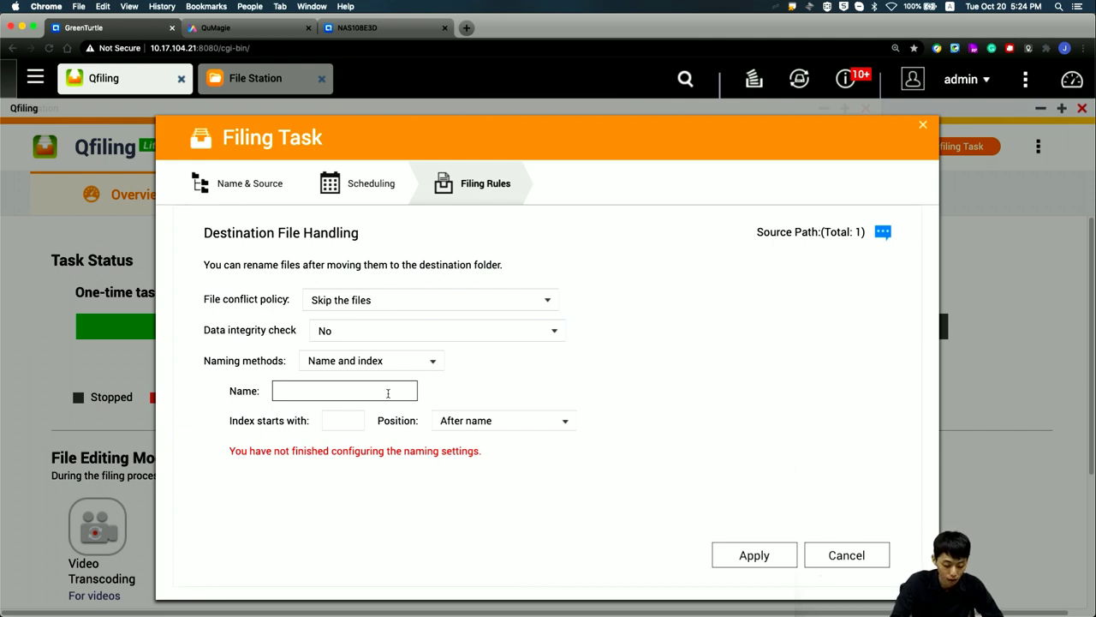
{"action": "type", "text": "blog"}
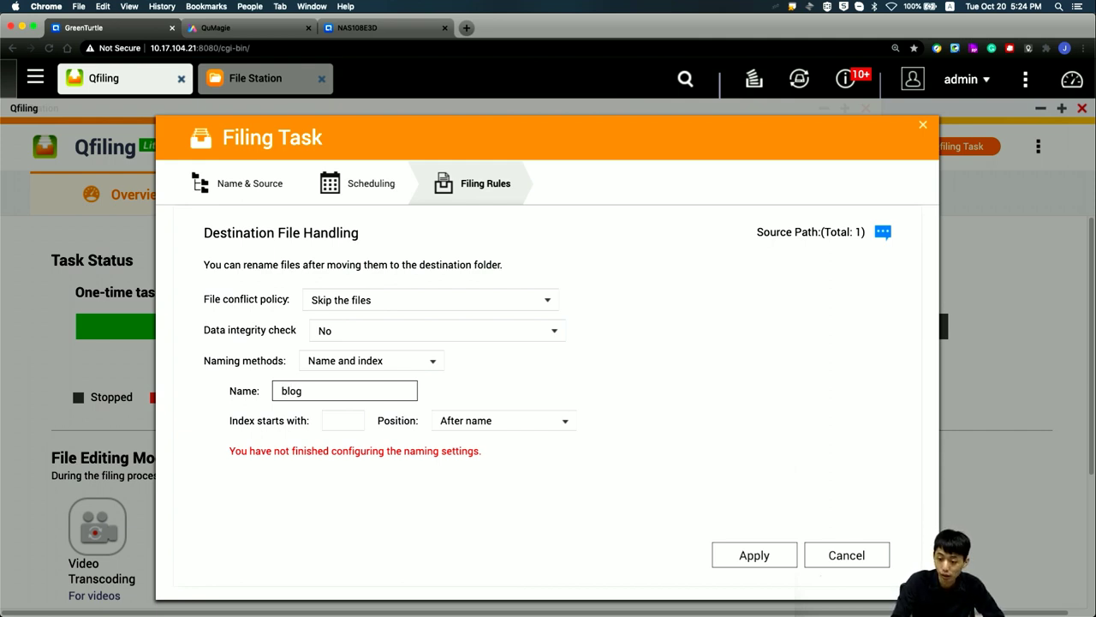
{"action": "type", "text": "_"}
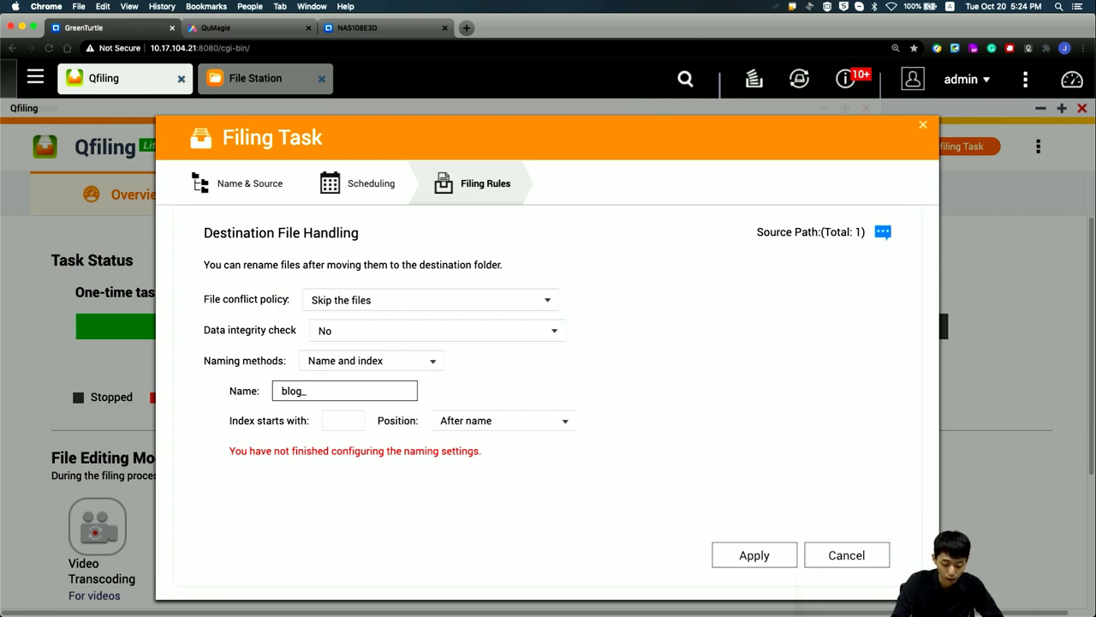
{"action": "type", "text": "1020_"}
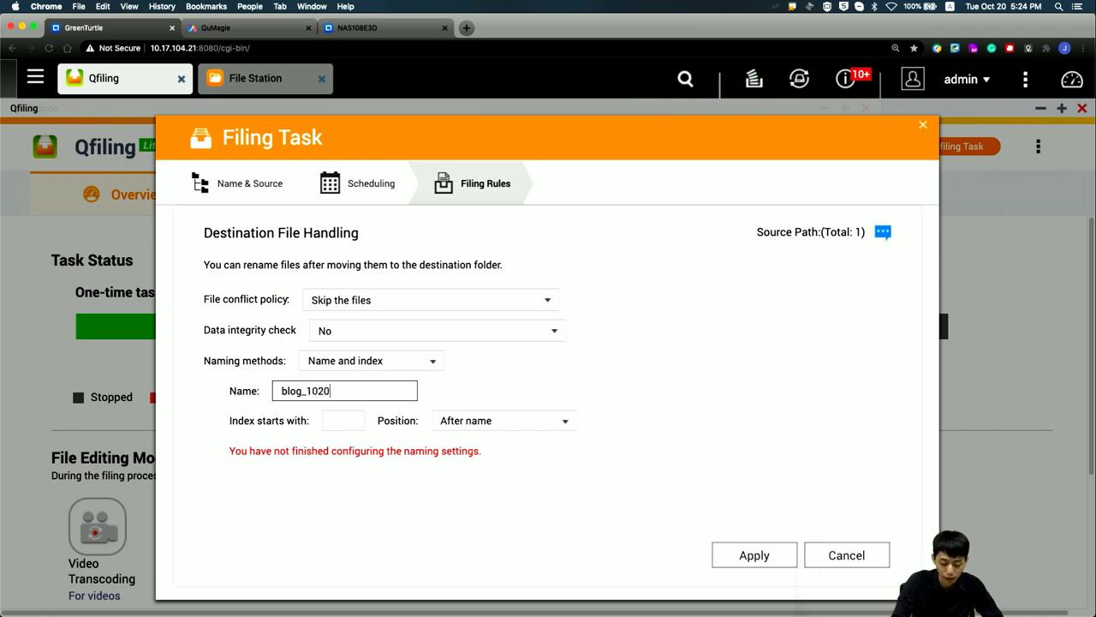
{"action": "left_click", "coordinate": [363, 421]}
{"action": "type", "text": "1"}
Save Rule1's destination file handling and apply the faceblur filing task so it runs
{"action": "left_click", "coordinate": [378, 476]}
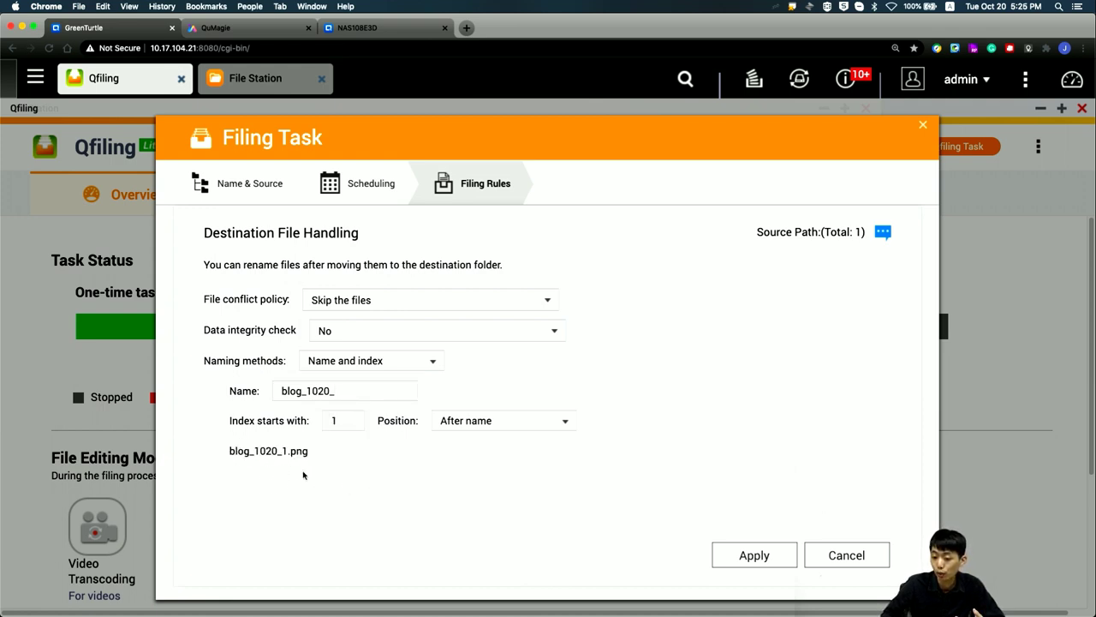
{"action": "left_click", "coordinate": [754, 565]}
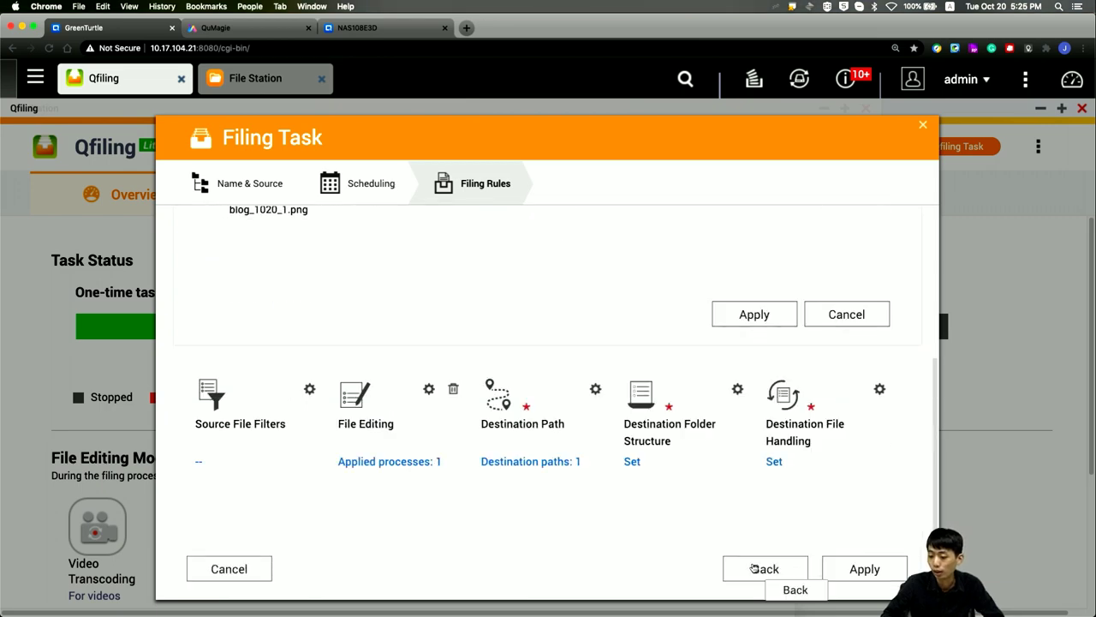
{"action": "left_click", "coordinate": [836, 570]}
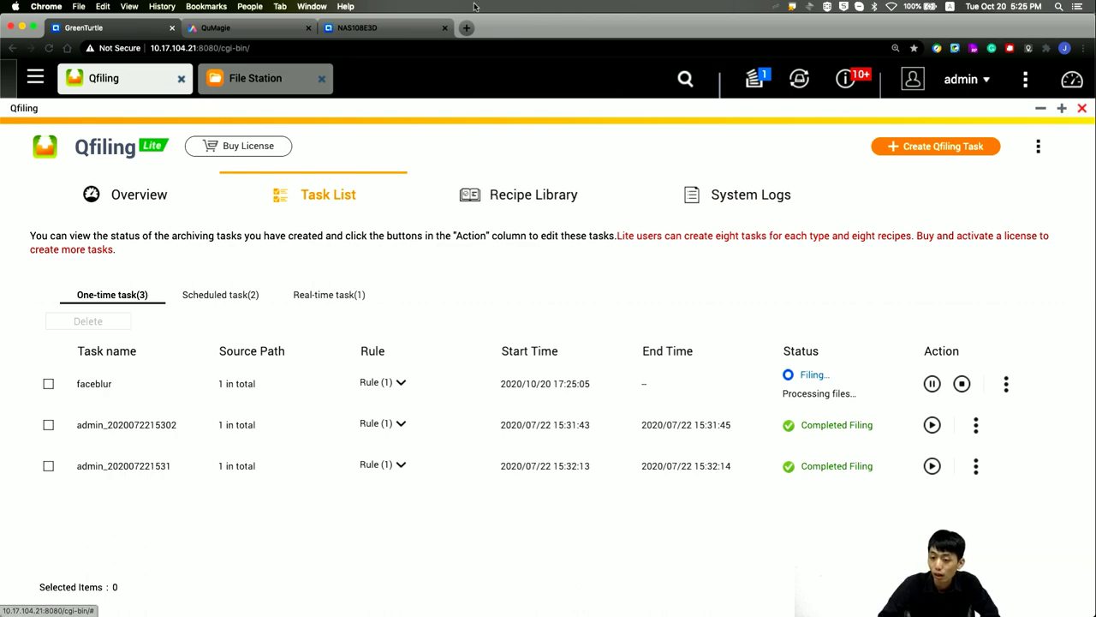
Switch to Qsirch and try to create a Qfiling task from the QNAP document search results, closing Qfiling after each attempt
{"action": "left_click", "coordinate": [396, 32]}
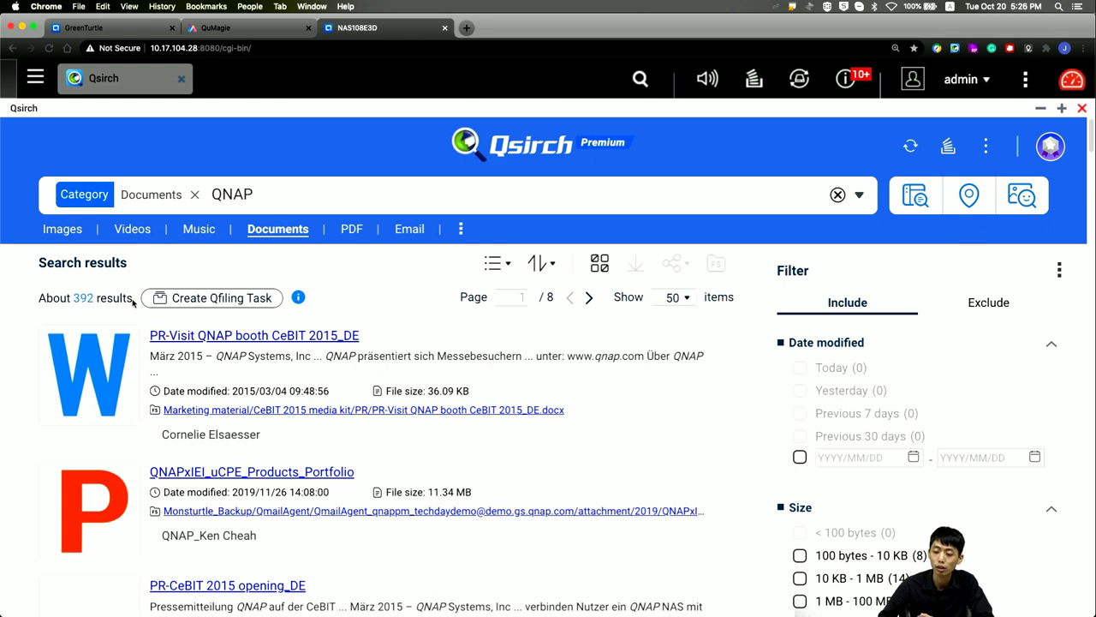
{"action": "left_click", "coordinate": [186, 302]}
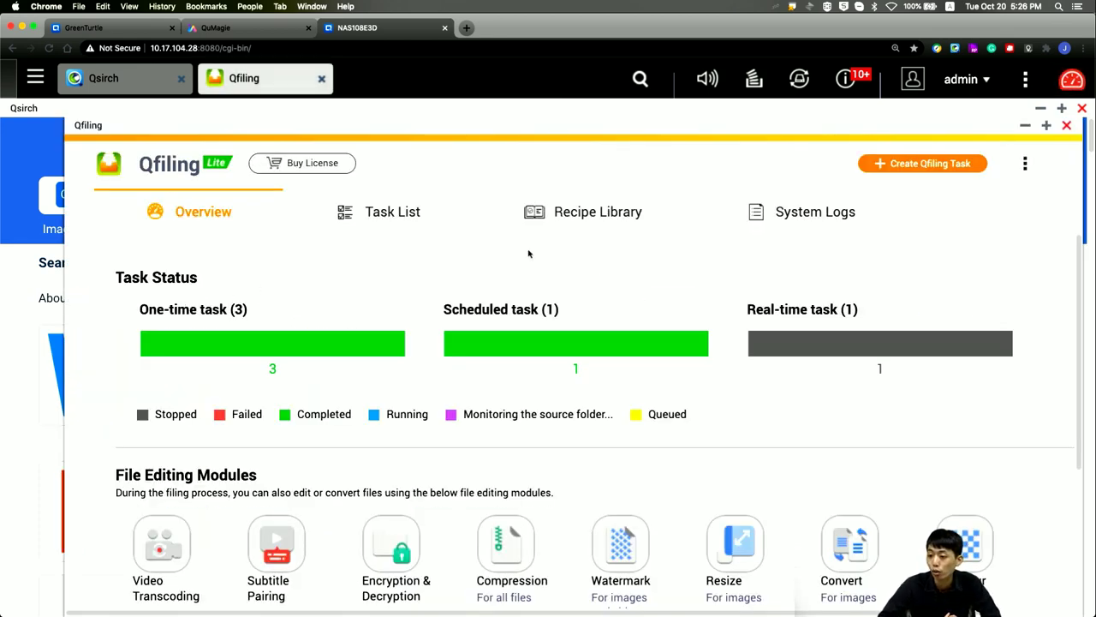
{"action": "left_click", "coordinate": [321, 78]}
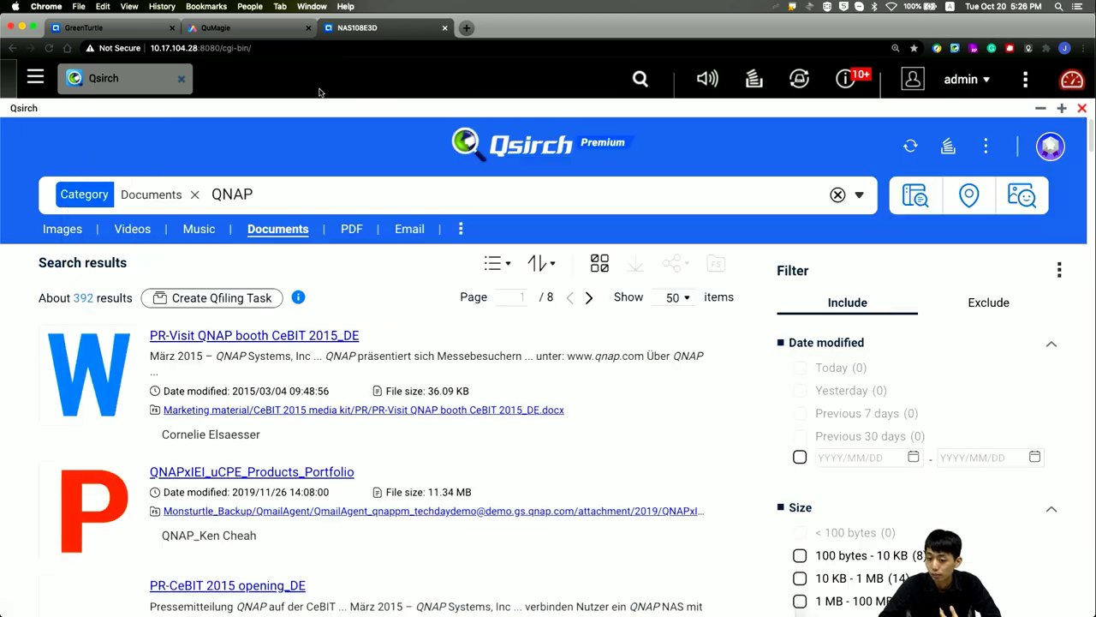
{"action": "left_click", "coordinate": [253, 295]}
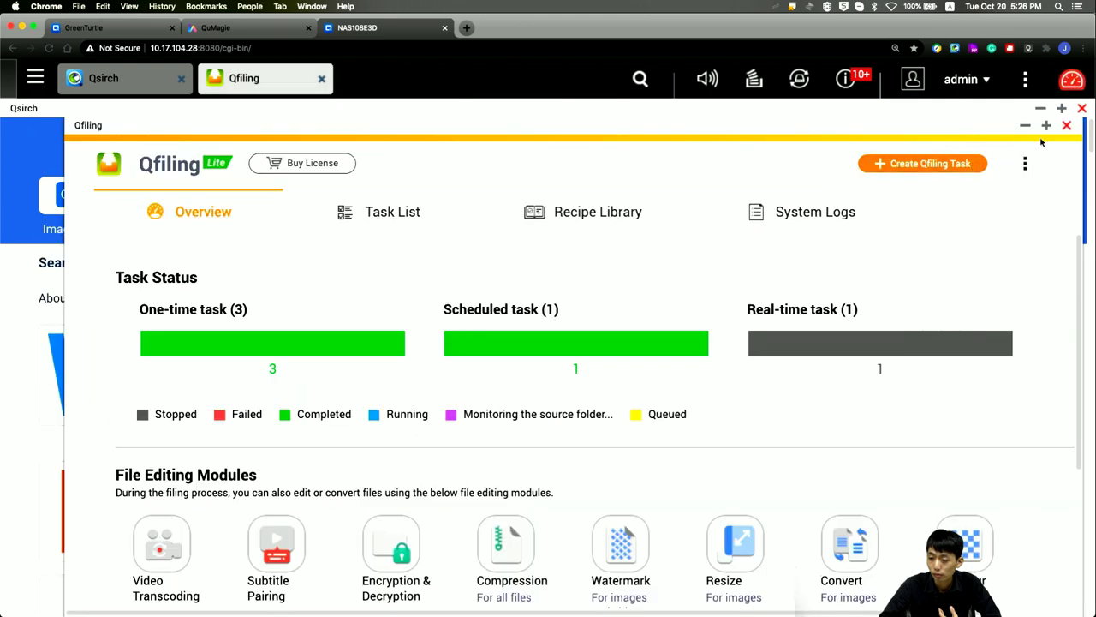
{"action": "left_click", "coordinate": [1066, 126]}
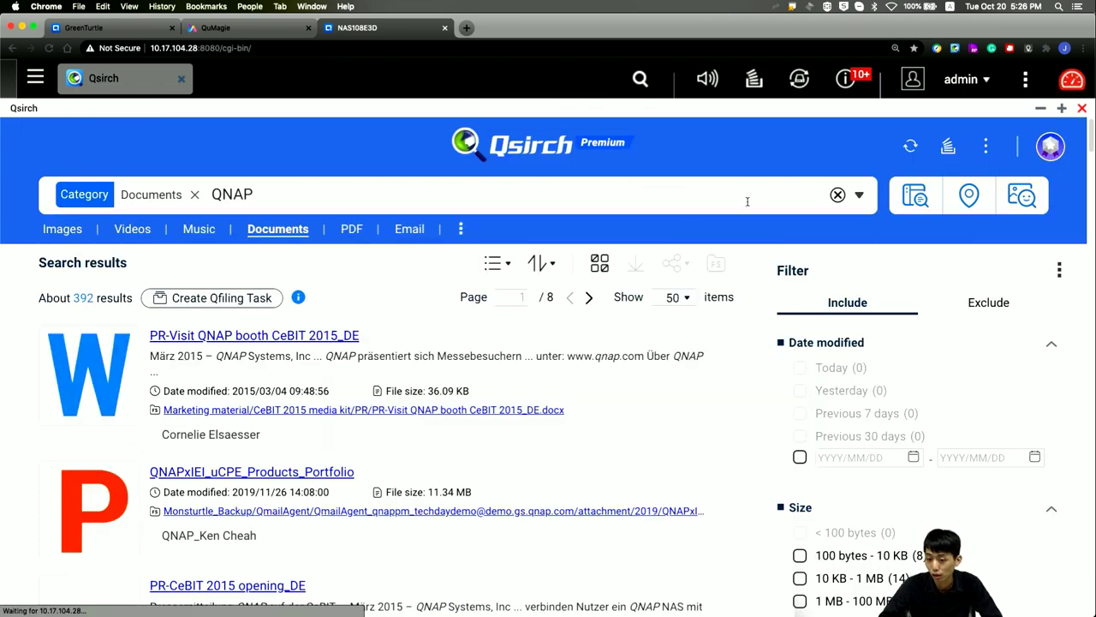
{"action": "left_click", "coordinate": [429, 233]}
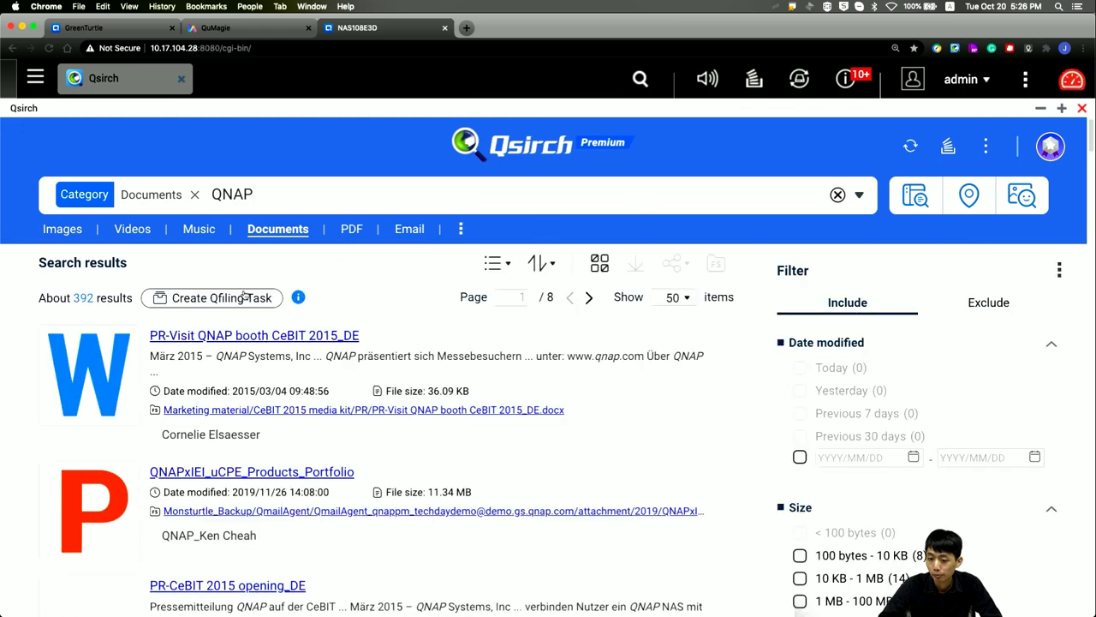
{"action": "left_click", "coordinate": [243, 300]}
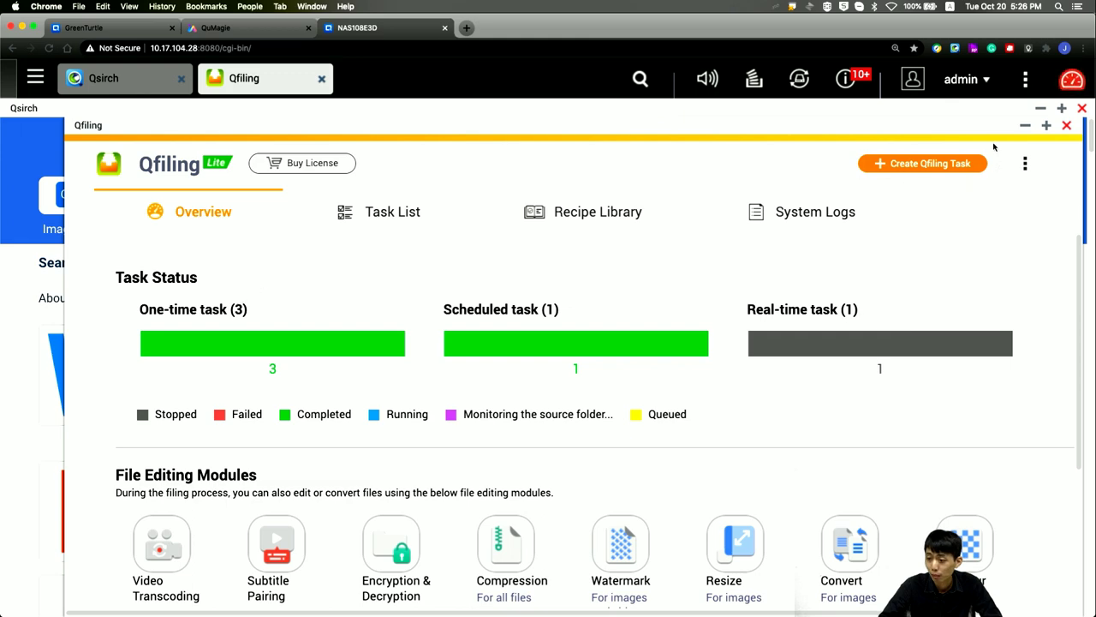
{"action": "left_click", "coordinate": [1068, 127]}
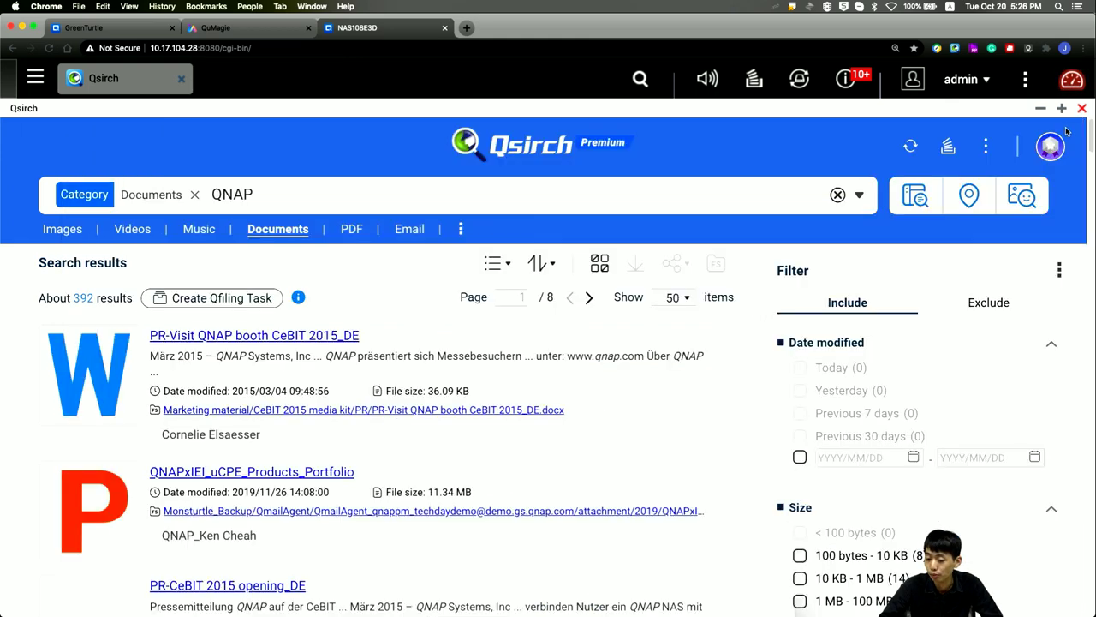
Switch to QuMagie and archive the Sports album from Things with Qfiling
{"action": "left_click", "coordinate": [232, 34]}
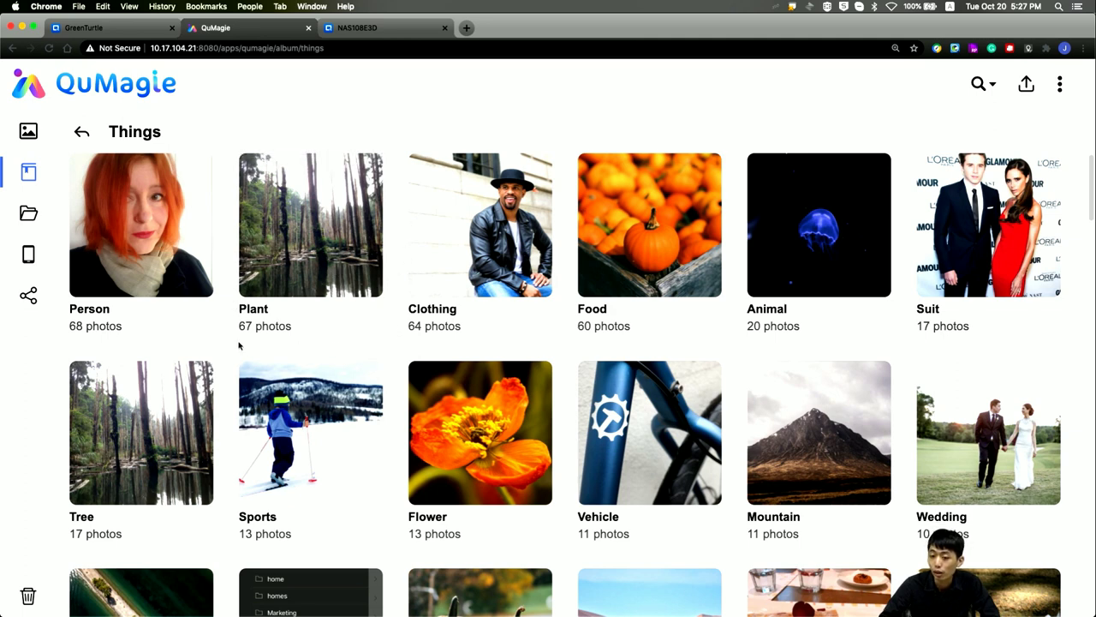
{"action": "mouse_move", "coordinate": [374, 465]}
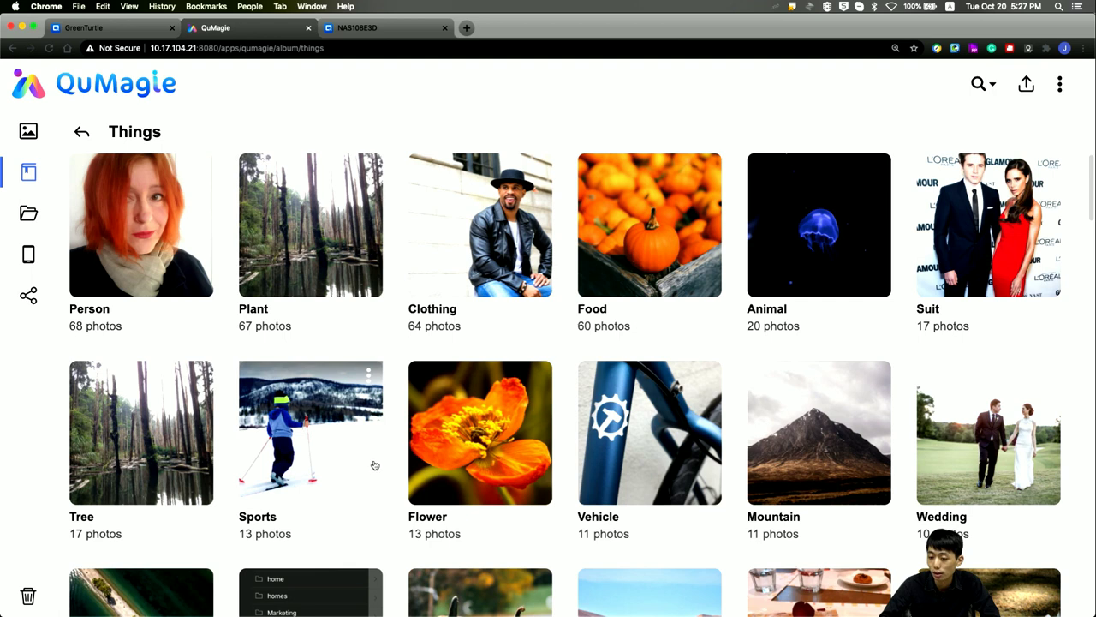
{"action": "left_click", "coordinate": [372, 382]}
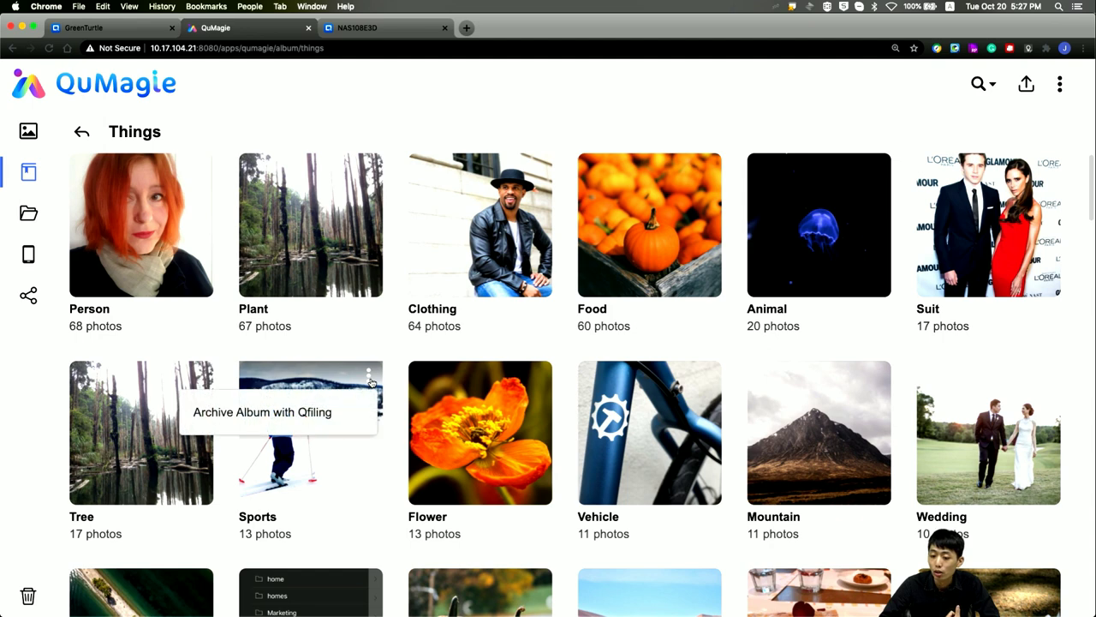
{"action": "left_click", "coordinate": [326, 413]}
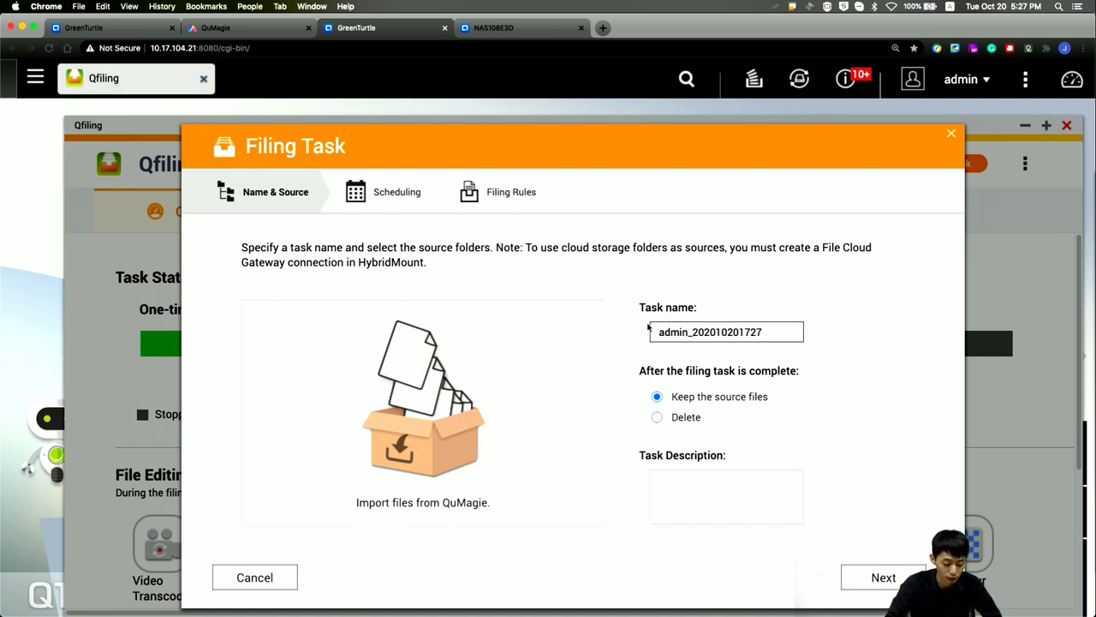
Name the filing task for the imported QuMagie files Qumagie
{"action": "triple_click", "coordinate": [652, 332]}
{"action": "type", "text": "Q"}
{"action": "type", "text": "uma"}
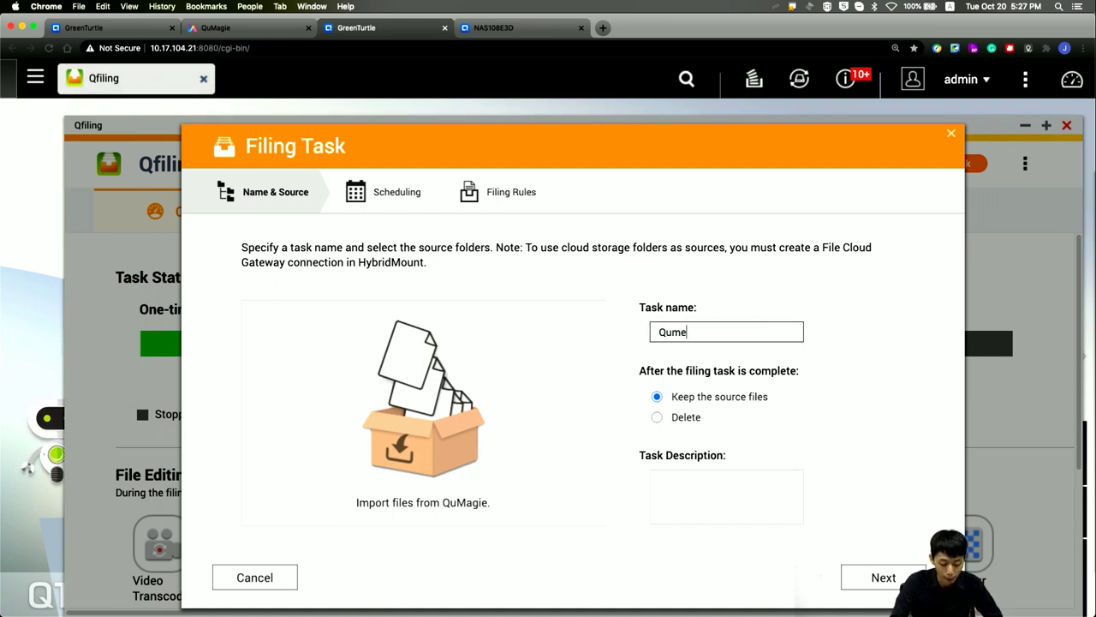
{"action": "key", "text": "BackSpace"}
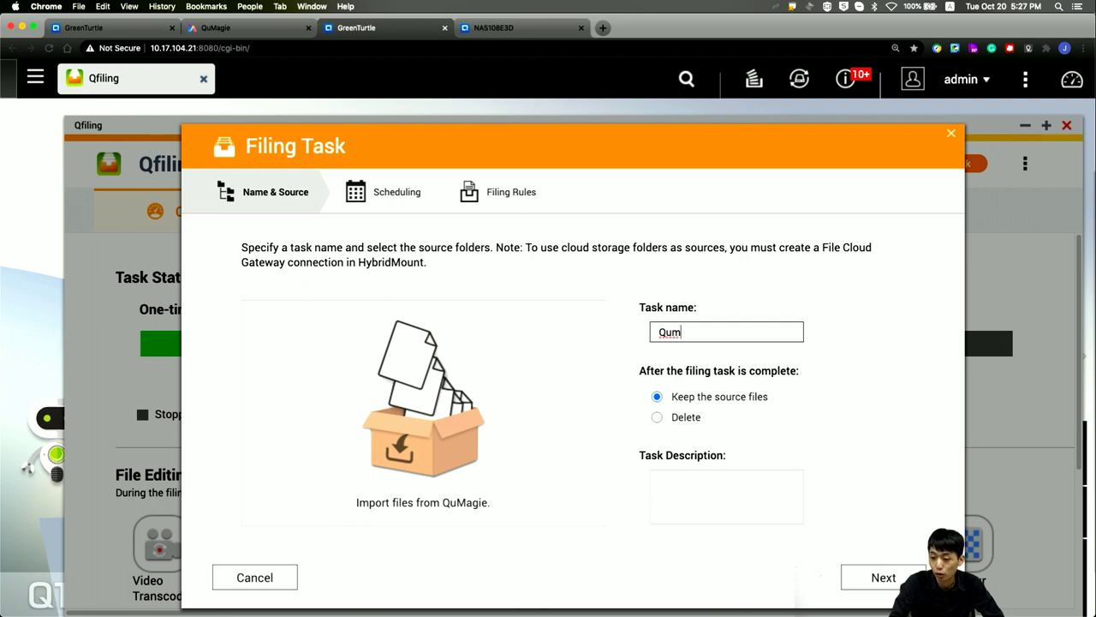
{"action": "type", "text": "agie"}
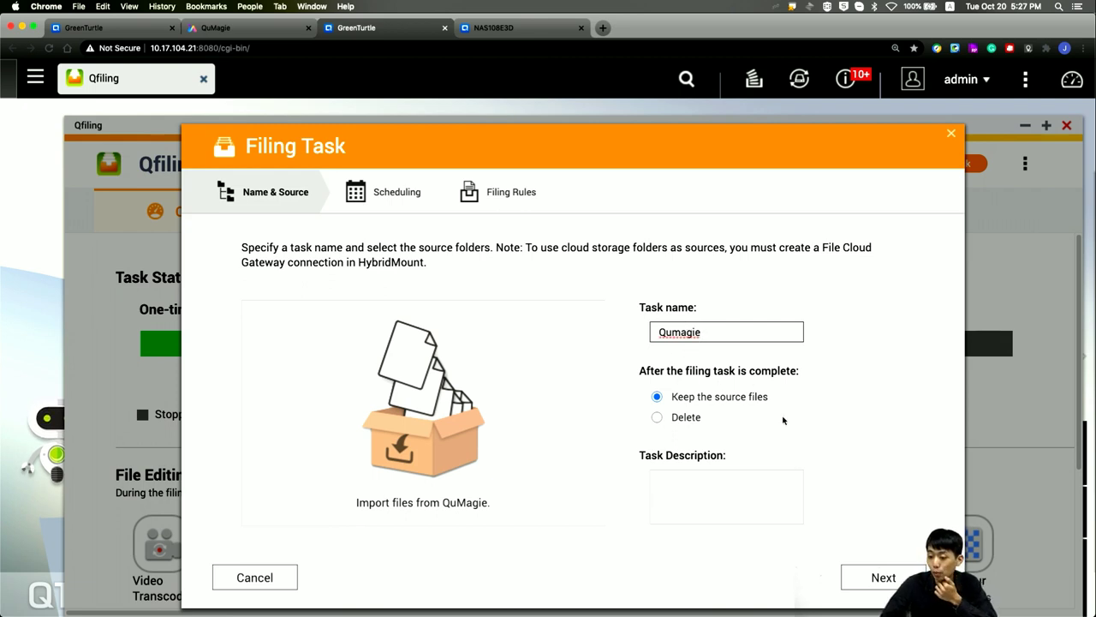
Make Qumagie a scheduled task that runs daily starting at 00:00 and proceed to its filing rules
{"action": "left_click", "coordinate": [850, 586]}
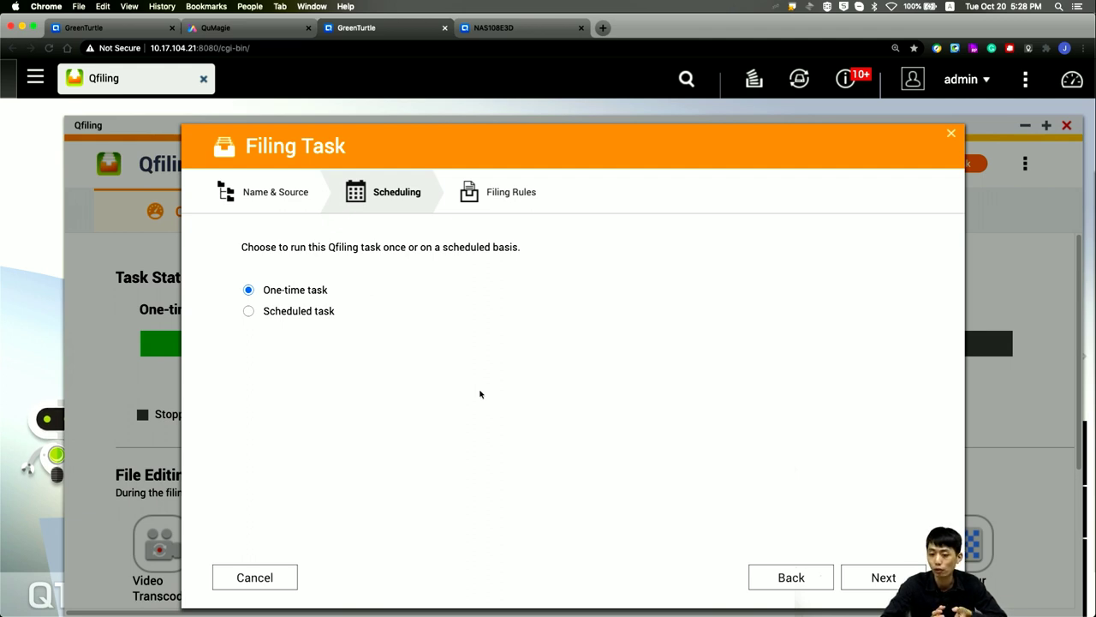
{"action": "left_click", "coordinate": [307, 315]}
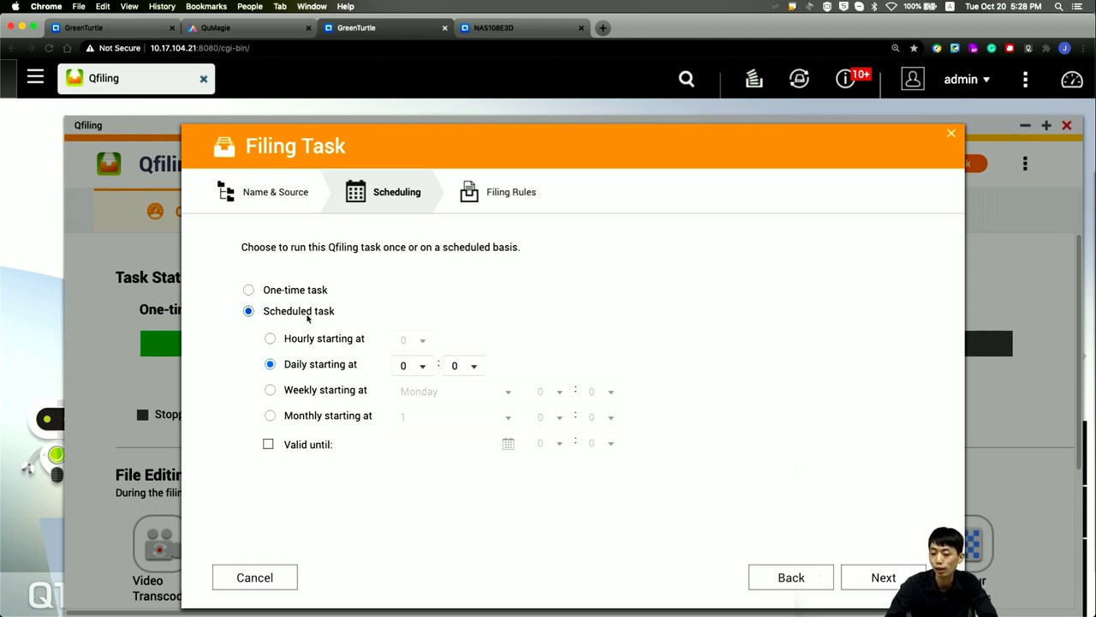
{"action": "left_click", "coordinate": [896, 581]}
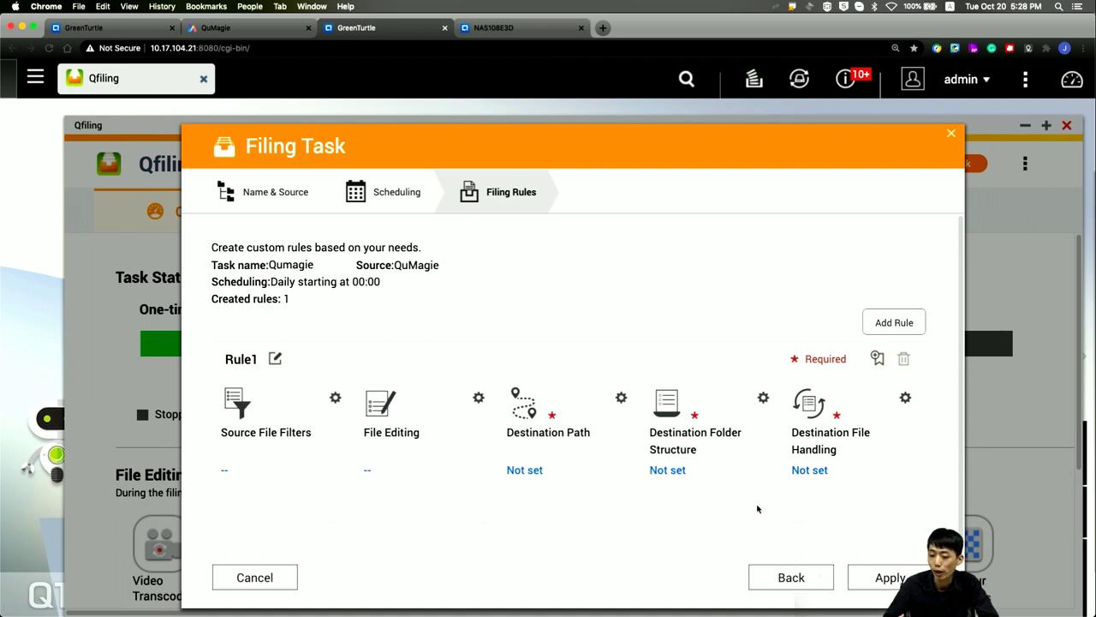
Return to the task's scheduling settings, start quitting the filing task, and dismiss the quit confirmation
{"action": "left_click", "coordinate": [784, 583]}
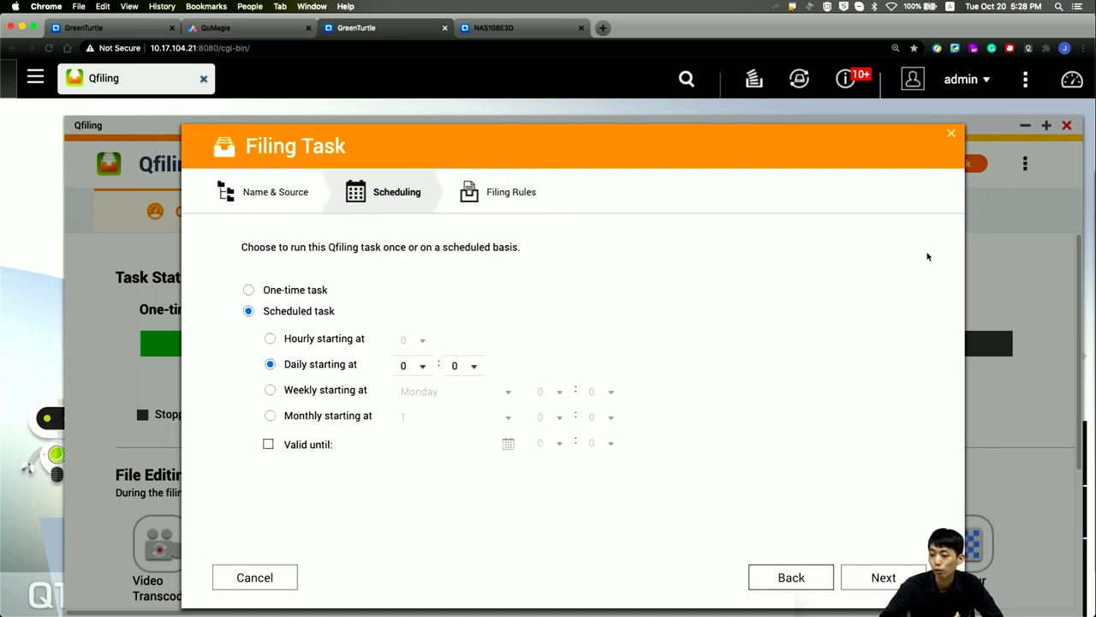
{"action": "left_click", "coordinate": [953, 134]}
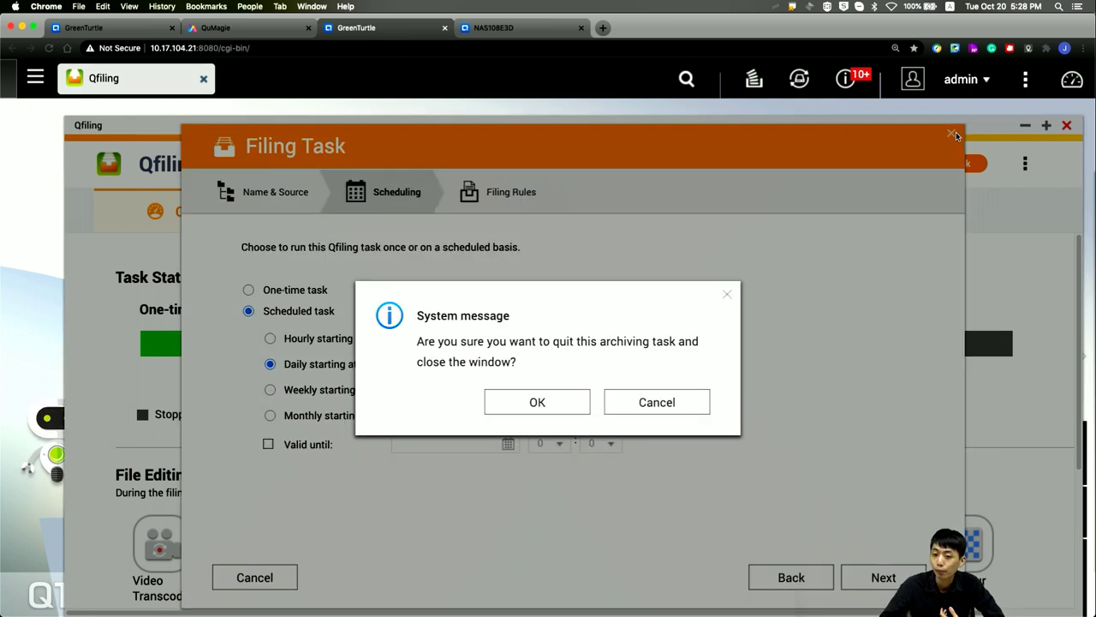
{"action": "left_click", "coordinate": [724, 295]}
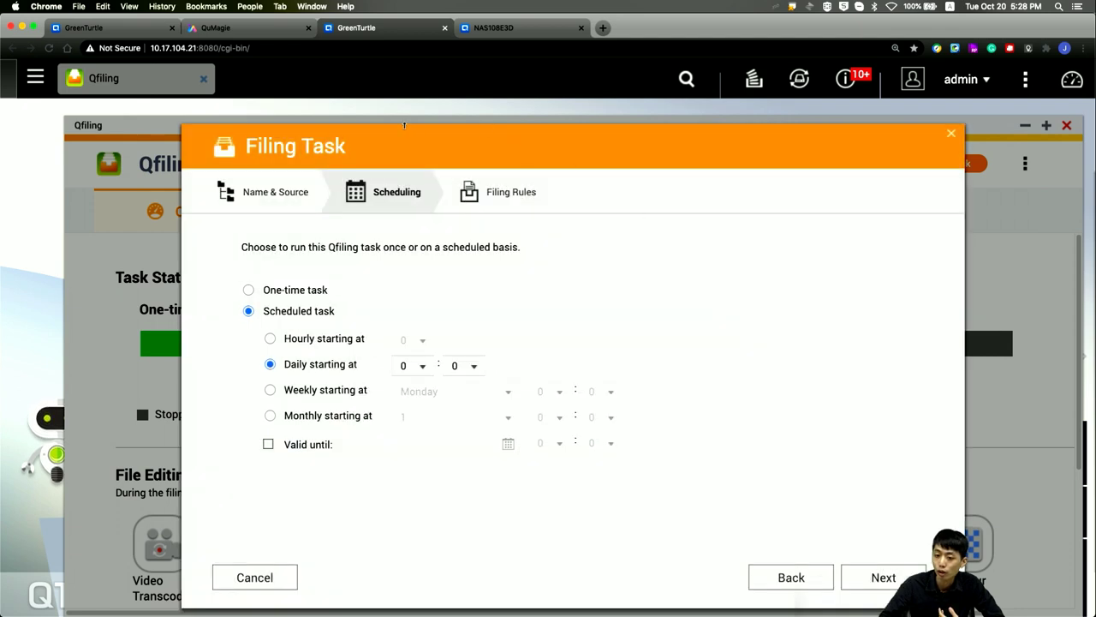
Switch to the original GreenTurtle session and examine the source images in Qfiling_Demo_Source in File Station
{"action": "left_click", "coordinate": [107, 27]}
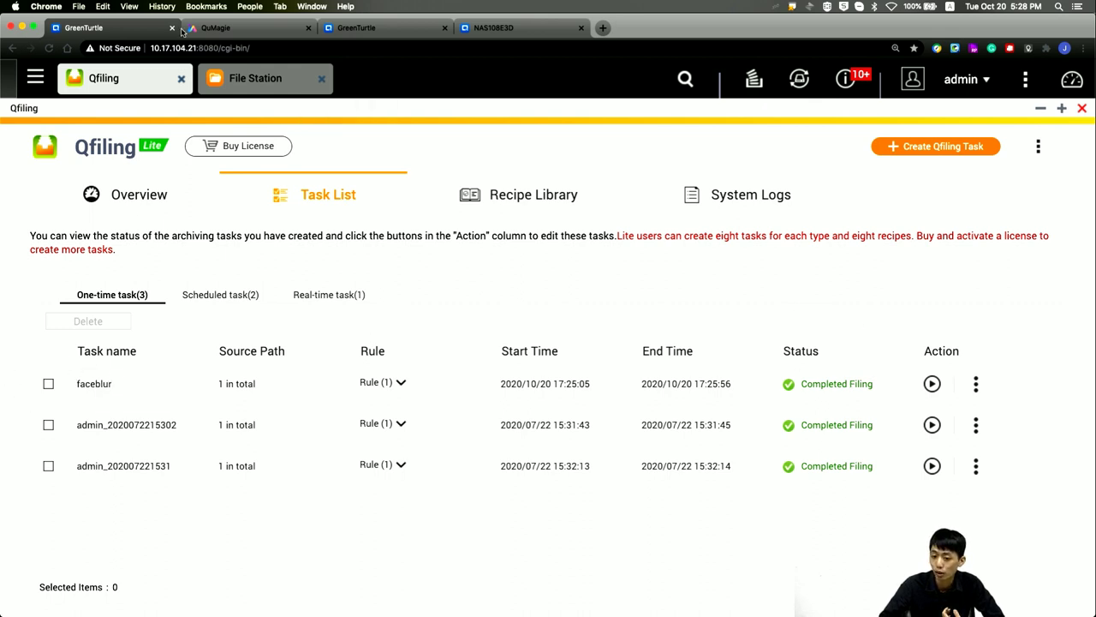
{"action": "left_click", "coordinate": [247, 81]}
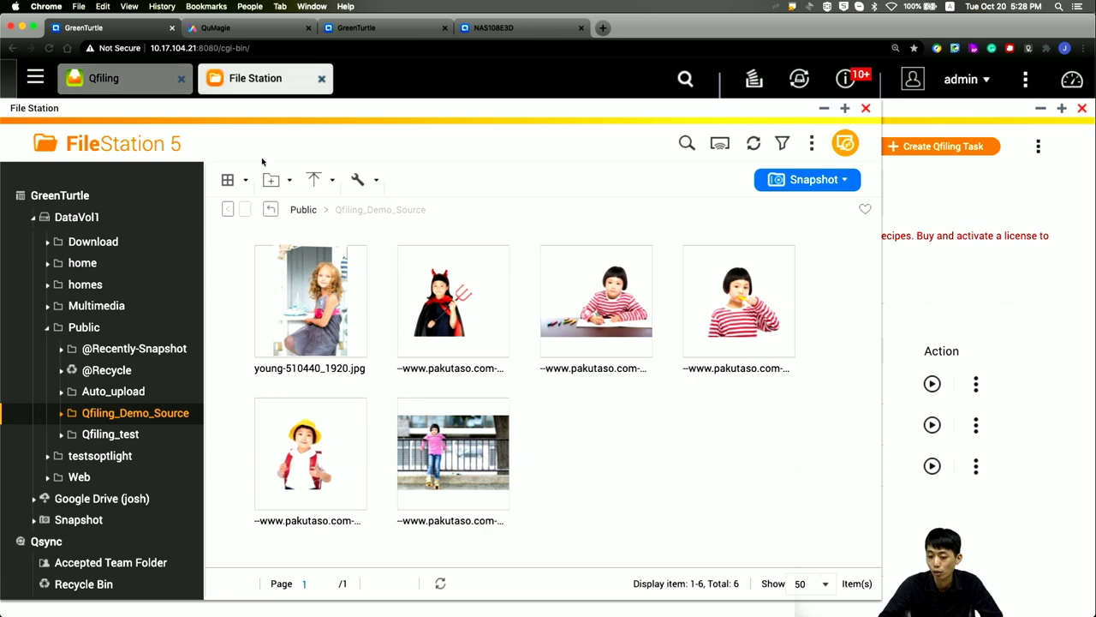
{"action": "mouse_move", "coordinate": [309, 268]}
{"action": "mouse_move", "coordinate": [545, 313]}
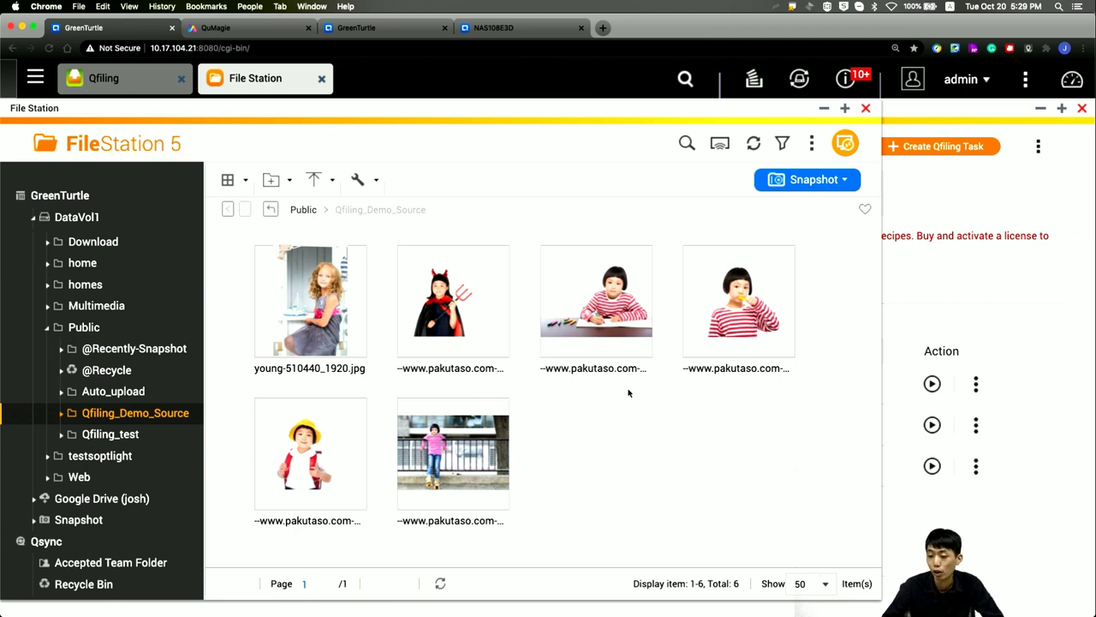
View the source image of the child drawing with crayons enlarged, then close the viewer
{"action": "double_click", "coordinate": [606, 327]}
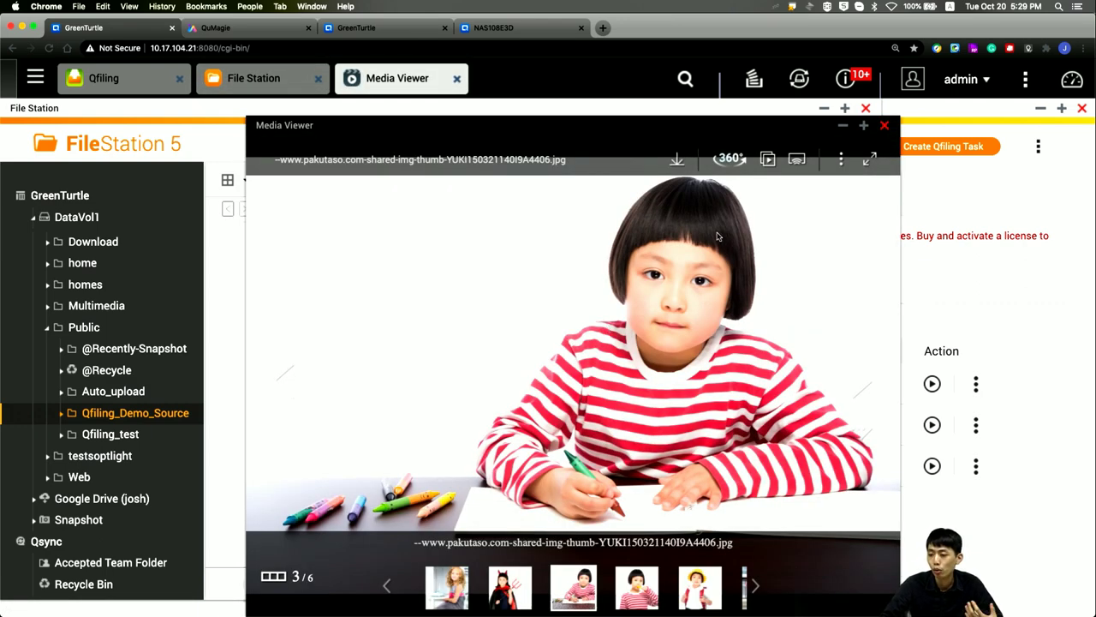
{"action": "left_click", "coordinate": [888, 127]}
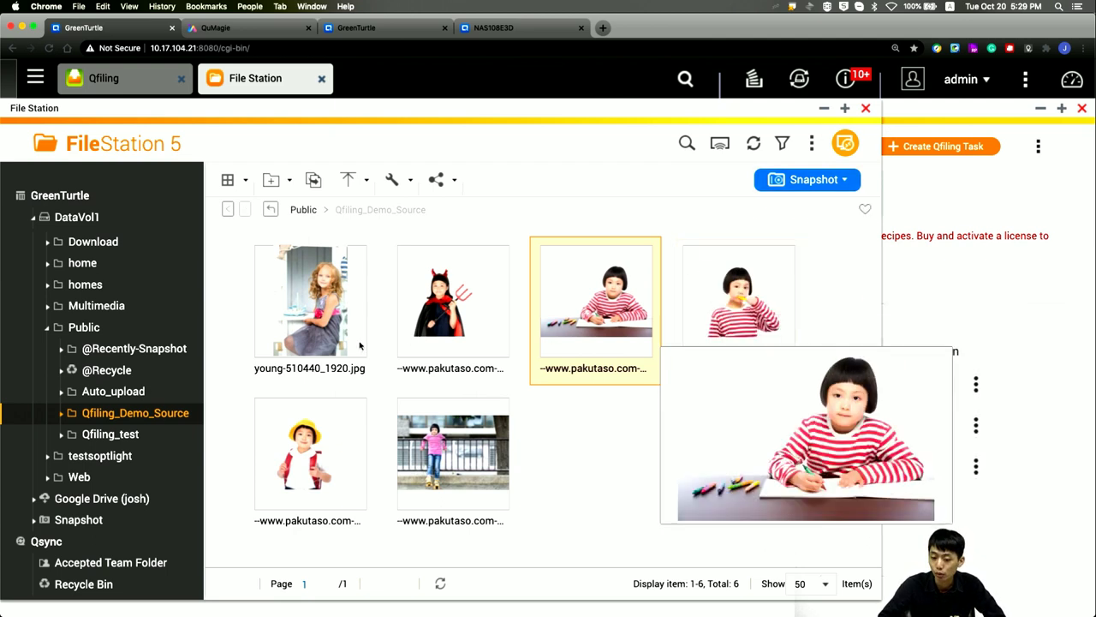
Check the Auto_upload folder and open the filed results in Public/Qfiling_test/faceblurtest/Picture/2017
{"action": "left_click", "coordinate": [95, 400]}
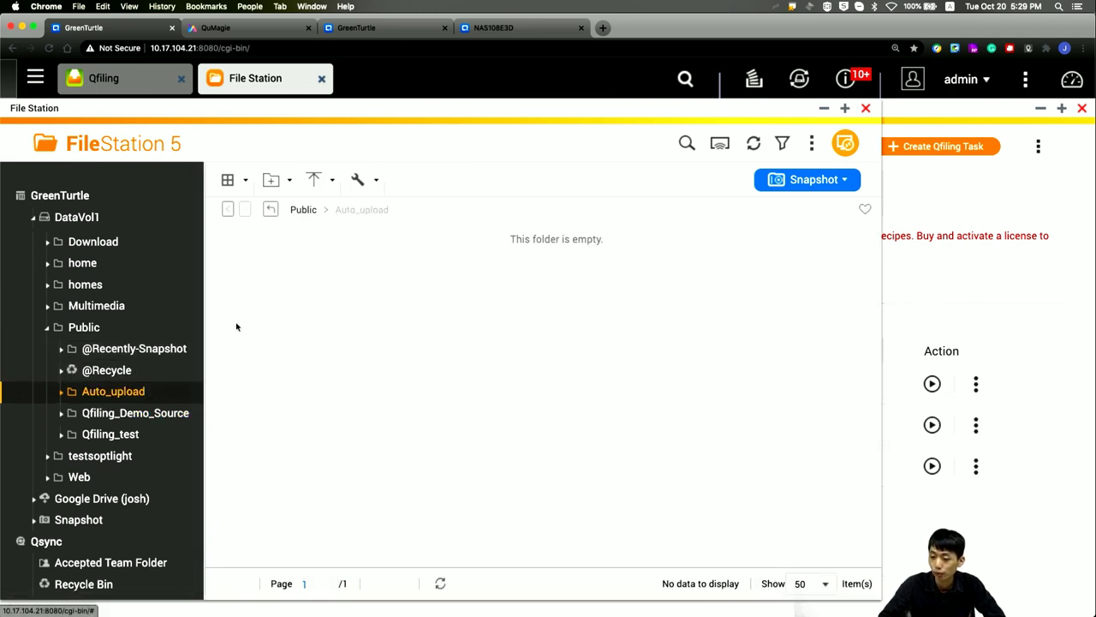
{"action": "left_click", "coordinate": [133, 434]}
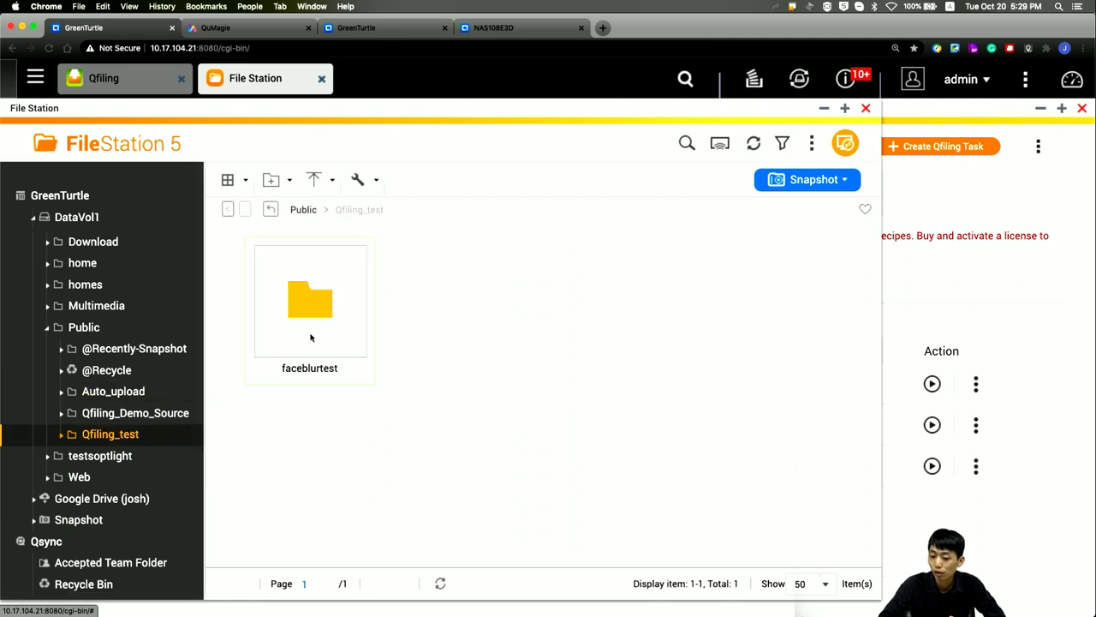
{"action": "left_click", "coordinate": [311, 337]}
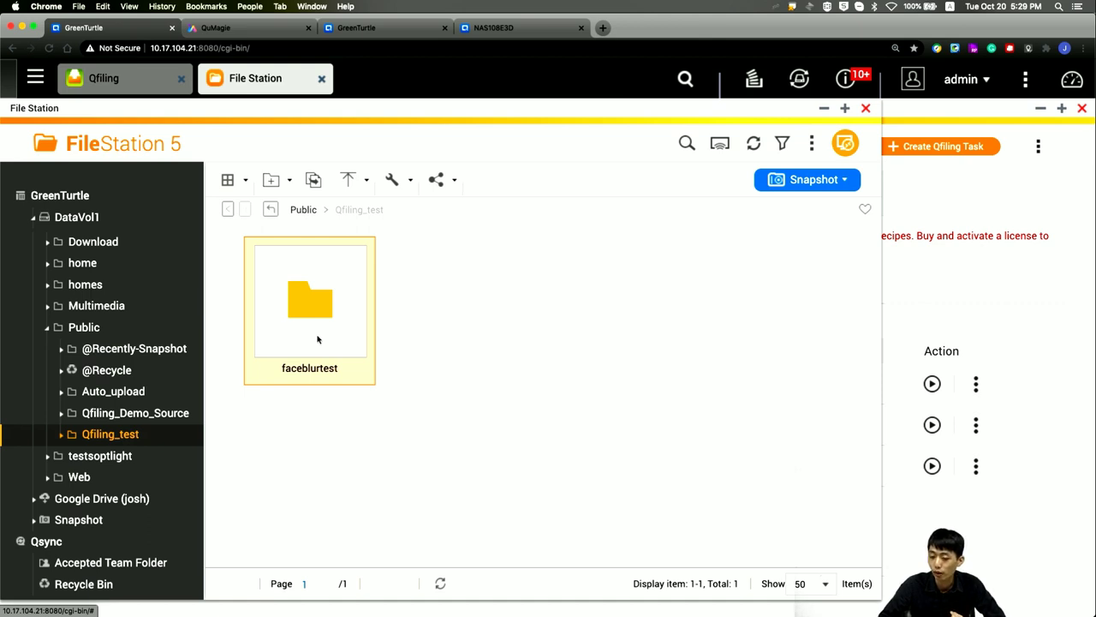
{"action": "double_click", "coordinate": [317, 339]}
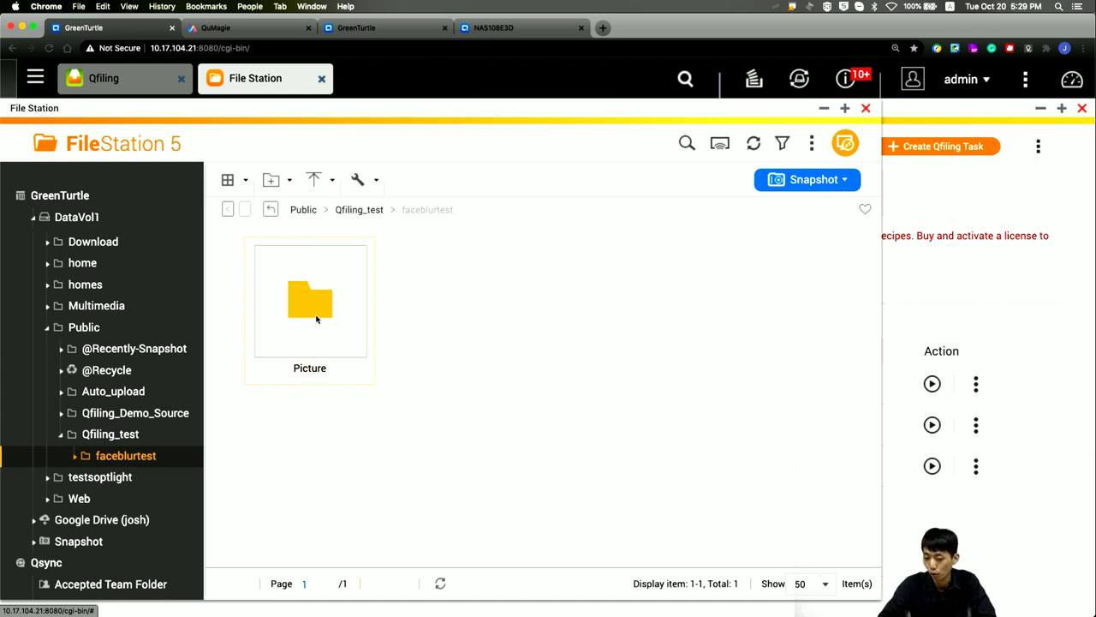
{"action": "double_click", "coordinate": [316, 319]}
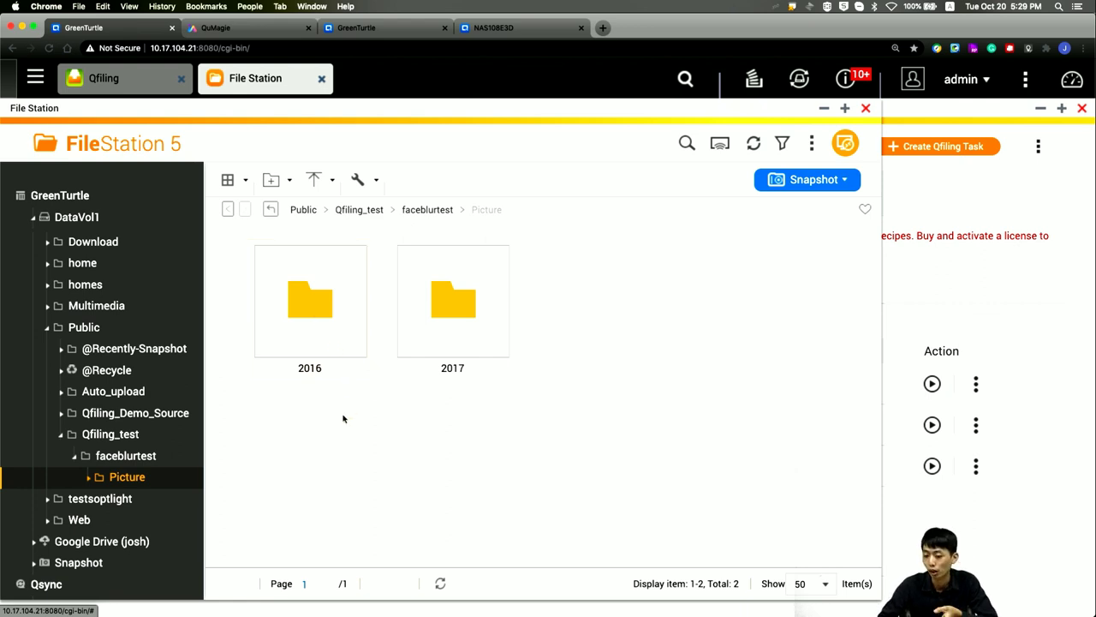
{"action": "left_click", "coordinate": [477, 327]}
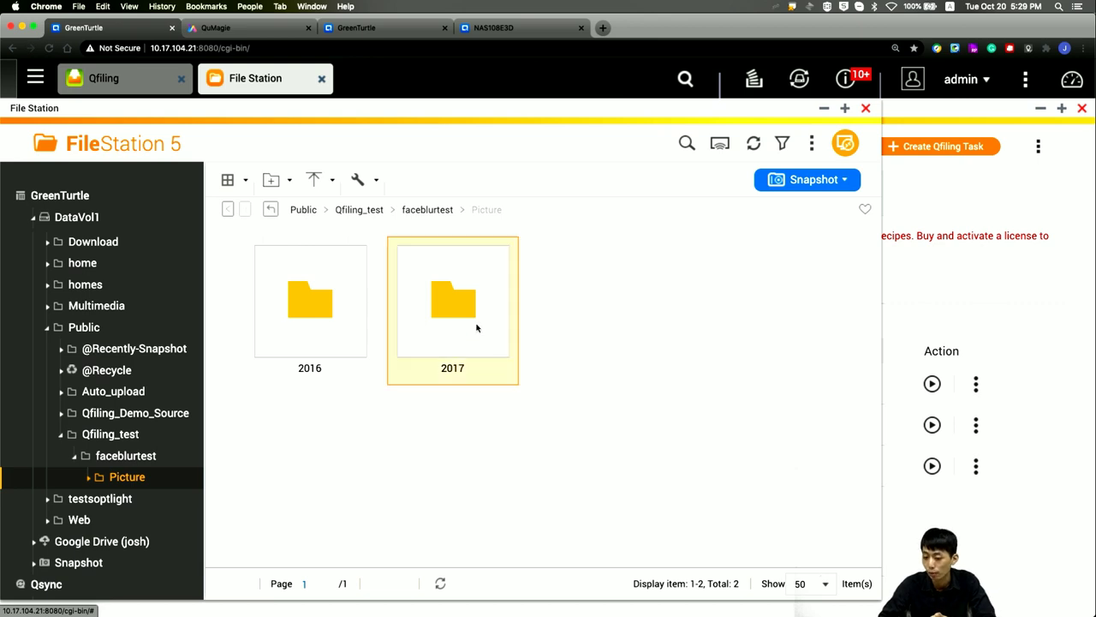
{"action": "double_click", "coordinate": [477, 327]}
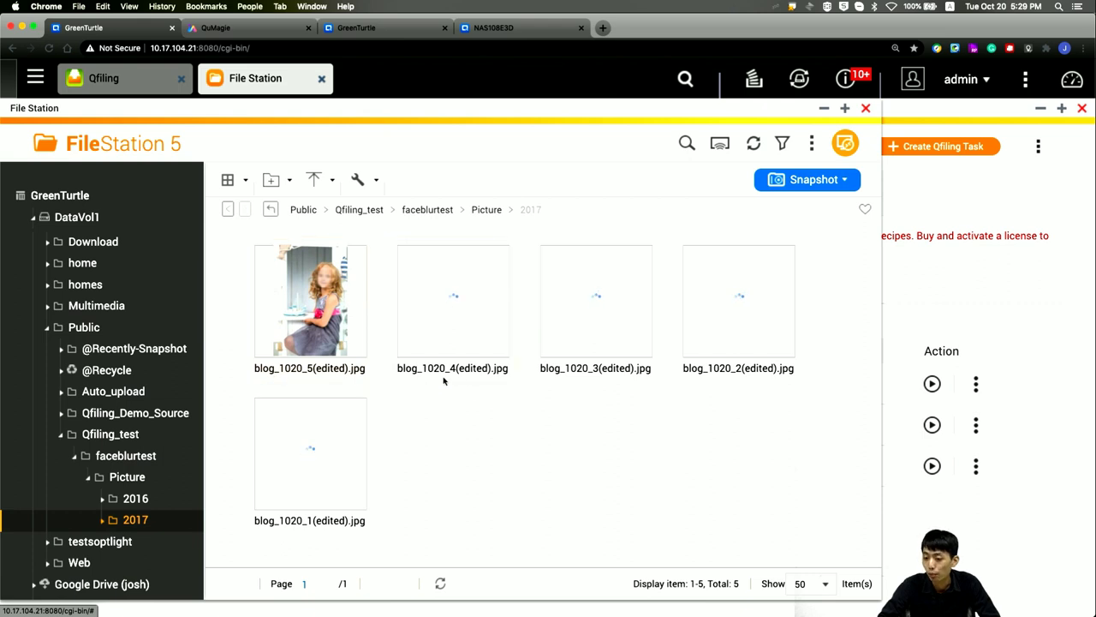
Examine the face blurring in blog_1020_5(edited).jpg and the next two edited images, then close the viewer
{"action": "double_click", "coordinate": [350, 336]}
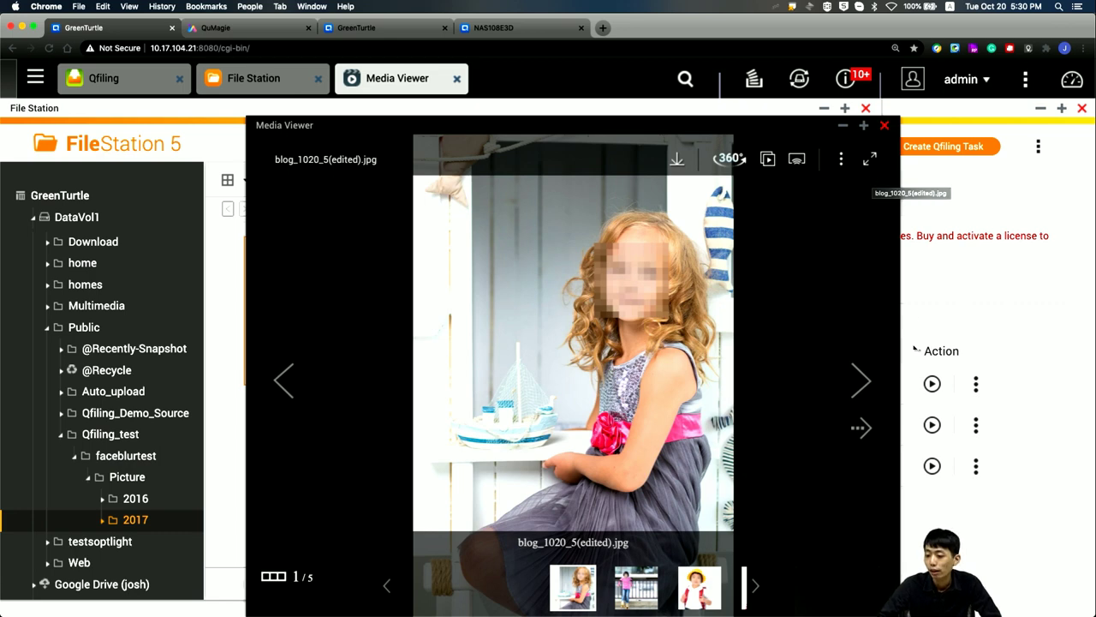
{"action": "left_click", "coordinate": [861, 387]}
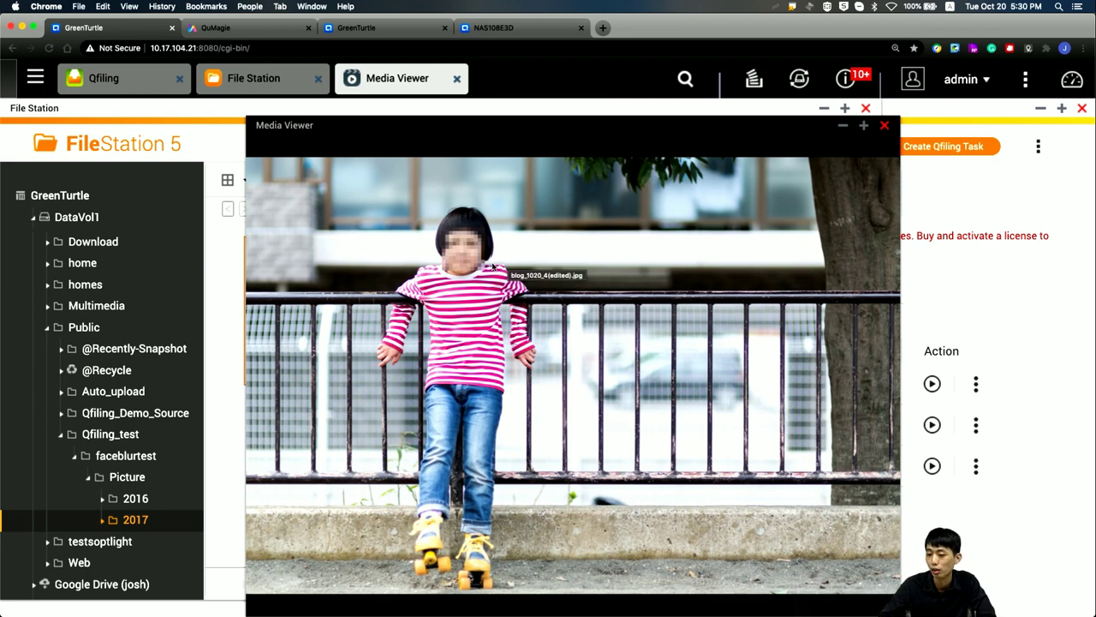
{"action": "left_click", "coordinate": [889, 377]}
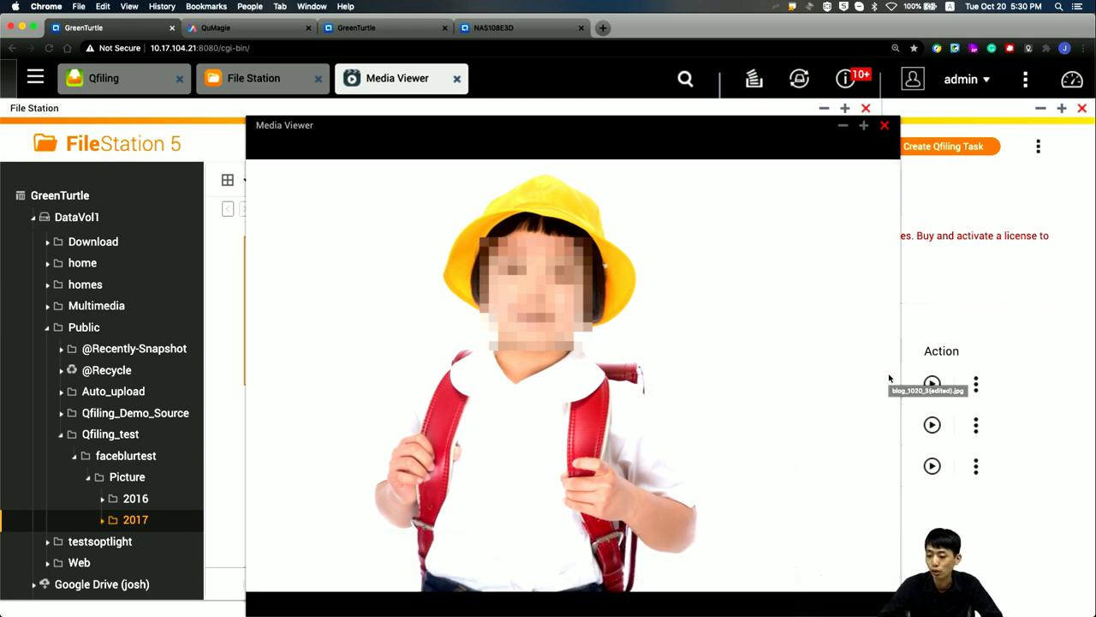
{"action": "left_click", "coordinate": [885, 126]}
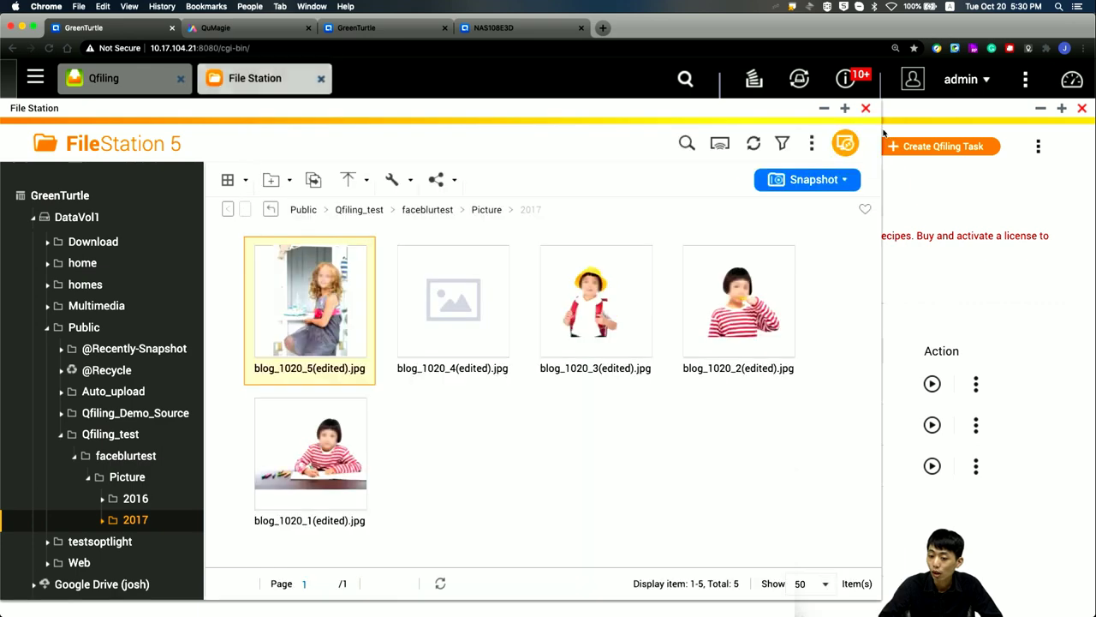
Return to Qfiling and start a new filing task with Public/Auto_upload as its source folder
{"action": "left_click", "coordinate": [923, 206]}
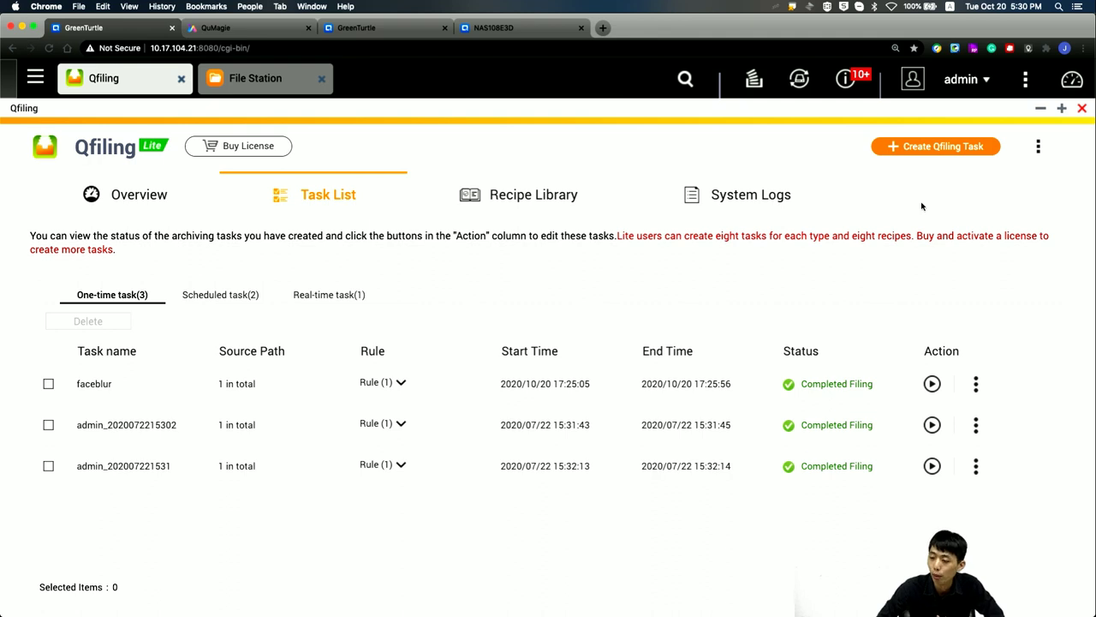
{"action": "left_click", "coordinate": [932, 158]}
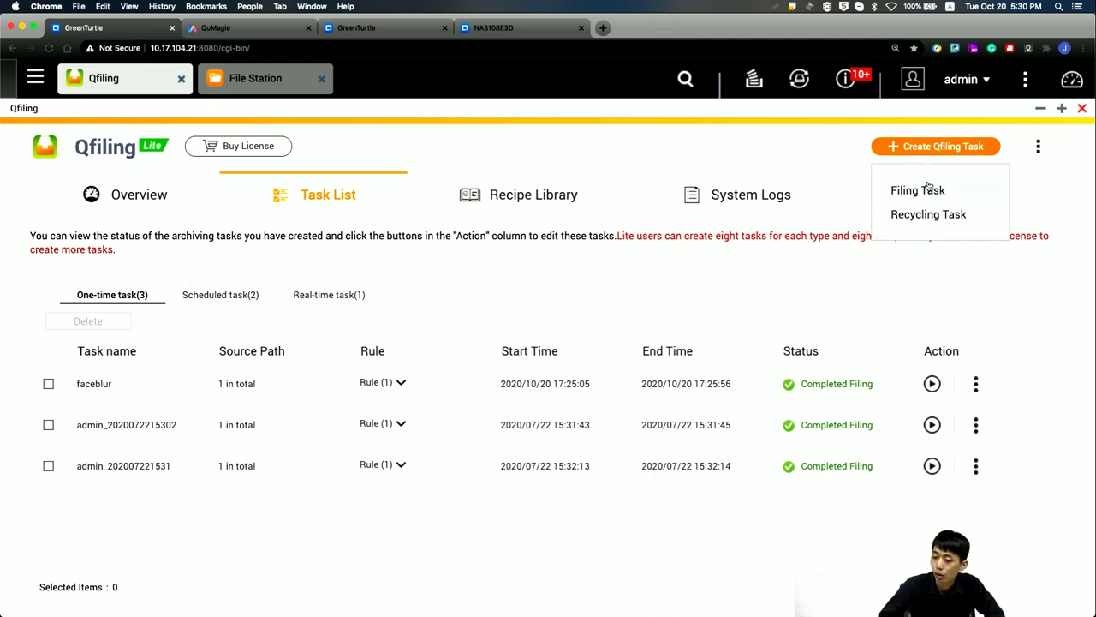
{"action": "left_click", "coordinate": [929, 191]}
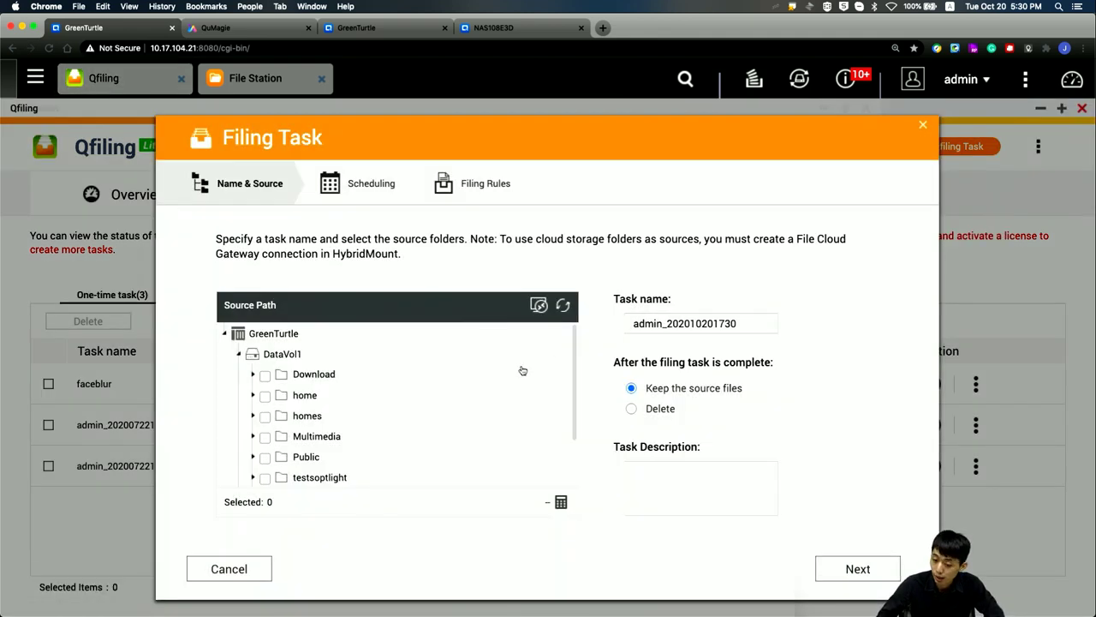
{"action": "left_click", "coordinate": [253, 458]}
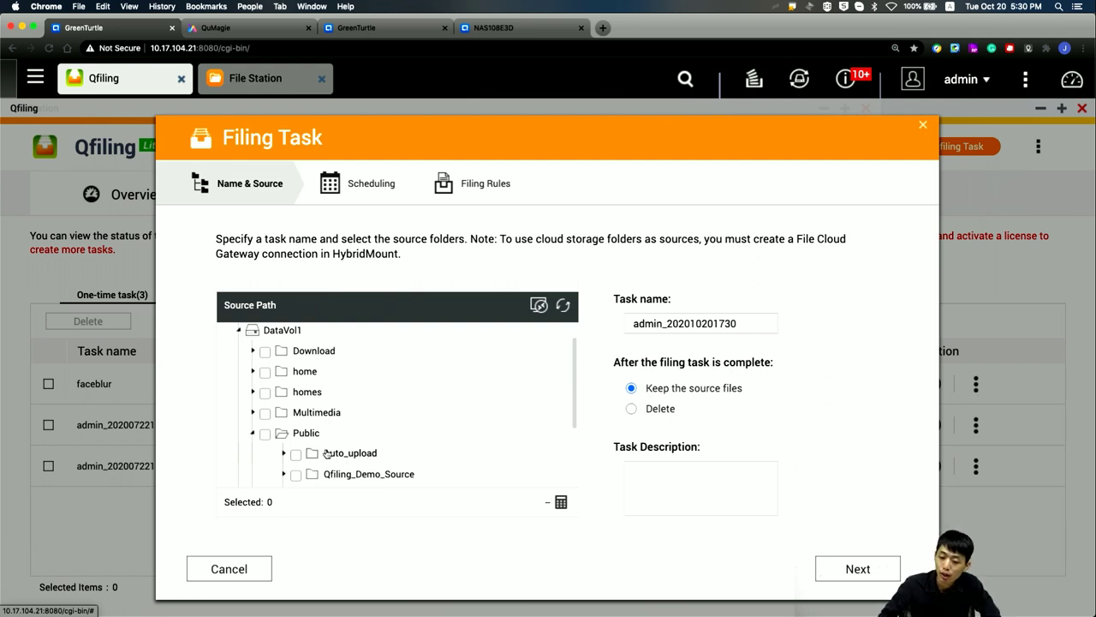
{"action": "left_click", "coordinate": [295, 454]}
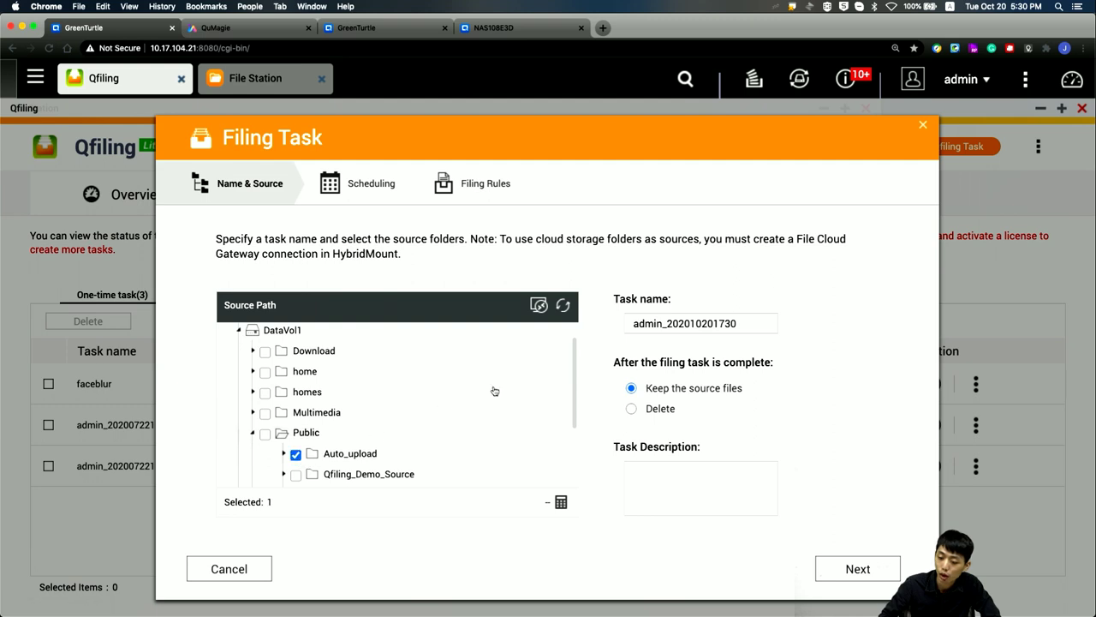
Name the new filing task autoupload_realtime
{"action": "left_click", "coordinate": [762, 320]}
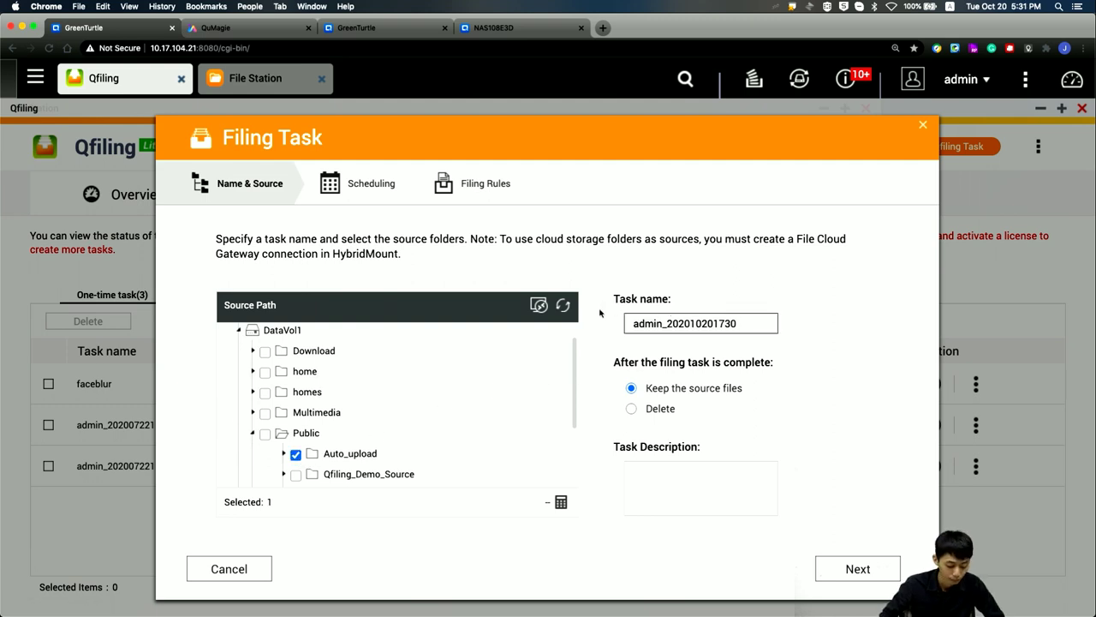
{"action": "key", "text": "super+a"}
{"action": "type", "text": "autoup"}
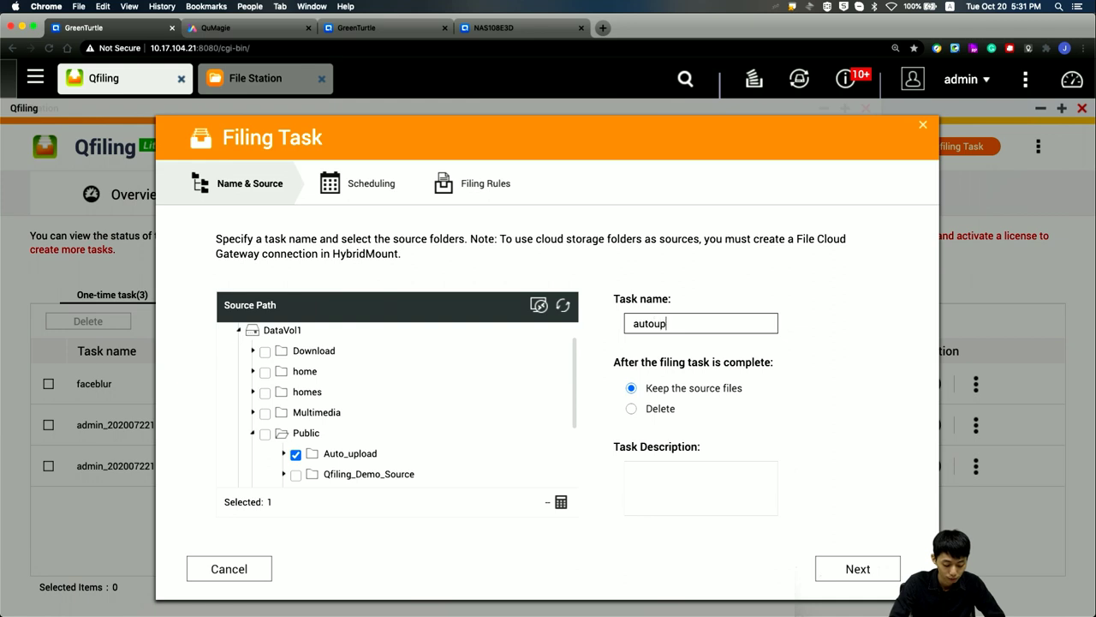
{"action": "type", "text": "loadrealtime"}
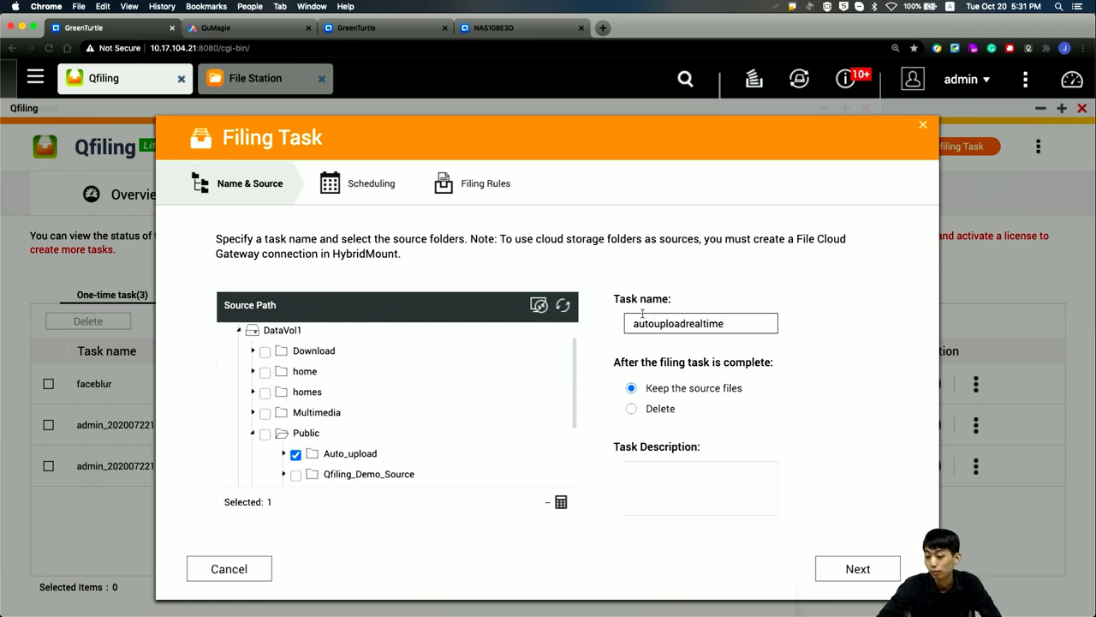
{"action": "left_click", "coordinate": [689, 323]}
{"action": "type", "text": "_"}
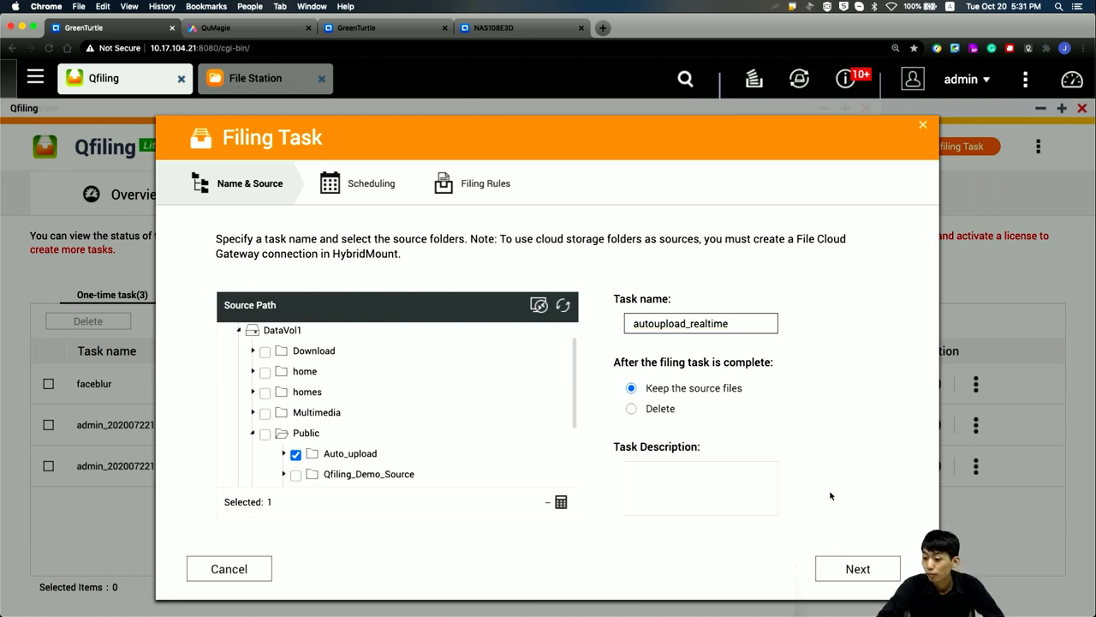
Make autoupload_realtime a real-time task and proceed to its filing rules
{"action": "left_click", "coordinate": [853, 568]}
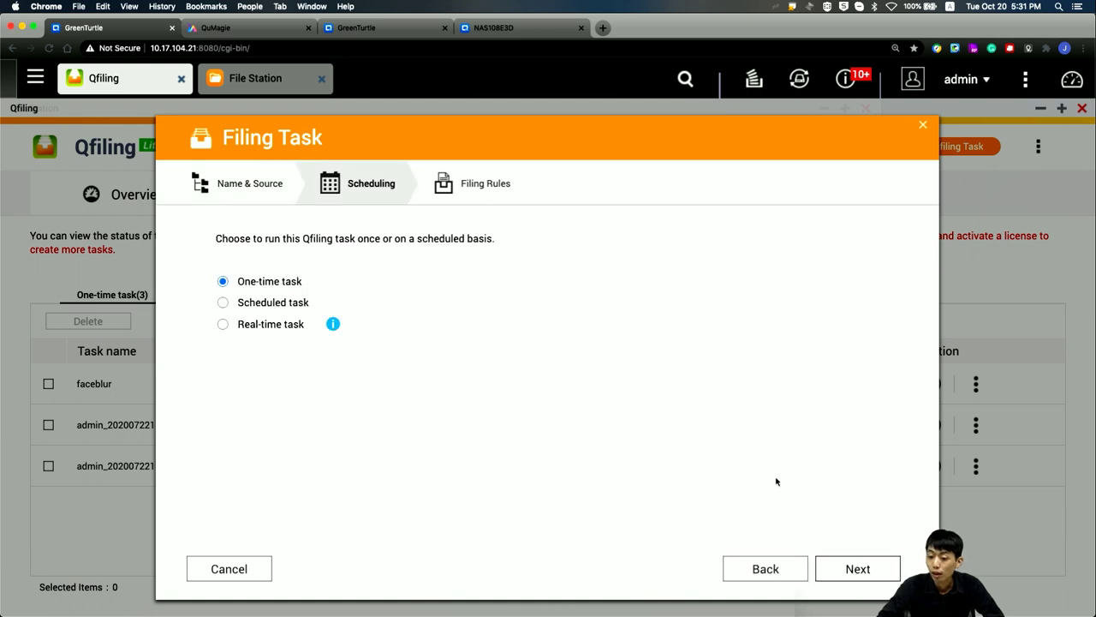
{"action": "left_click", "coordinate": [297, 327]}
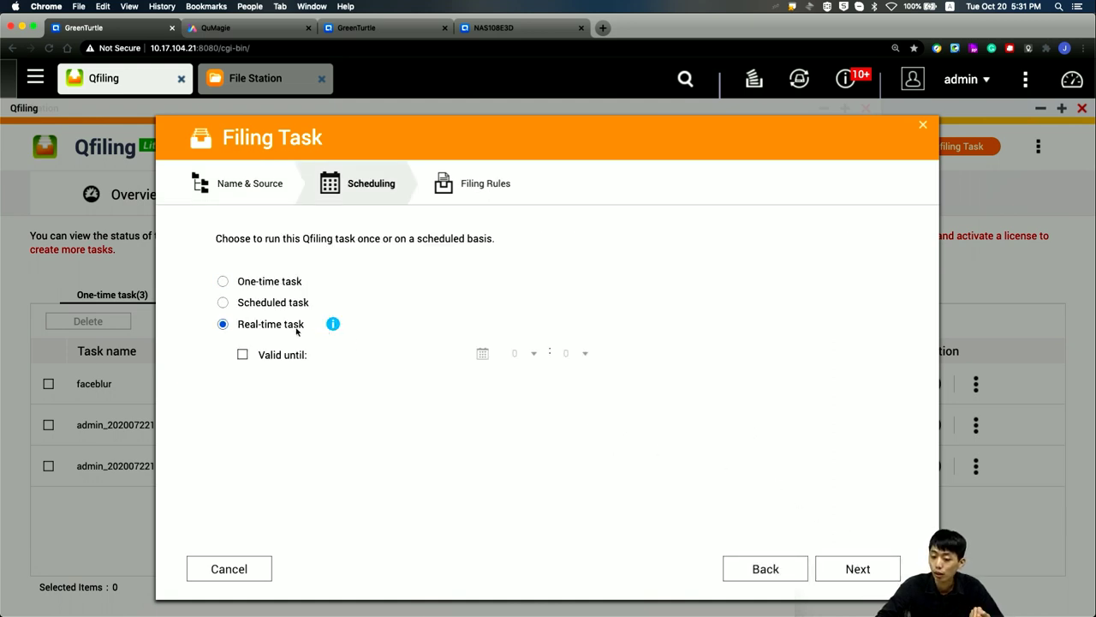
{"action": "left_click", "coordinate": [873, 576]}
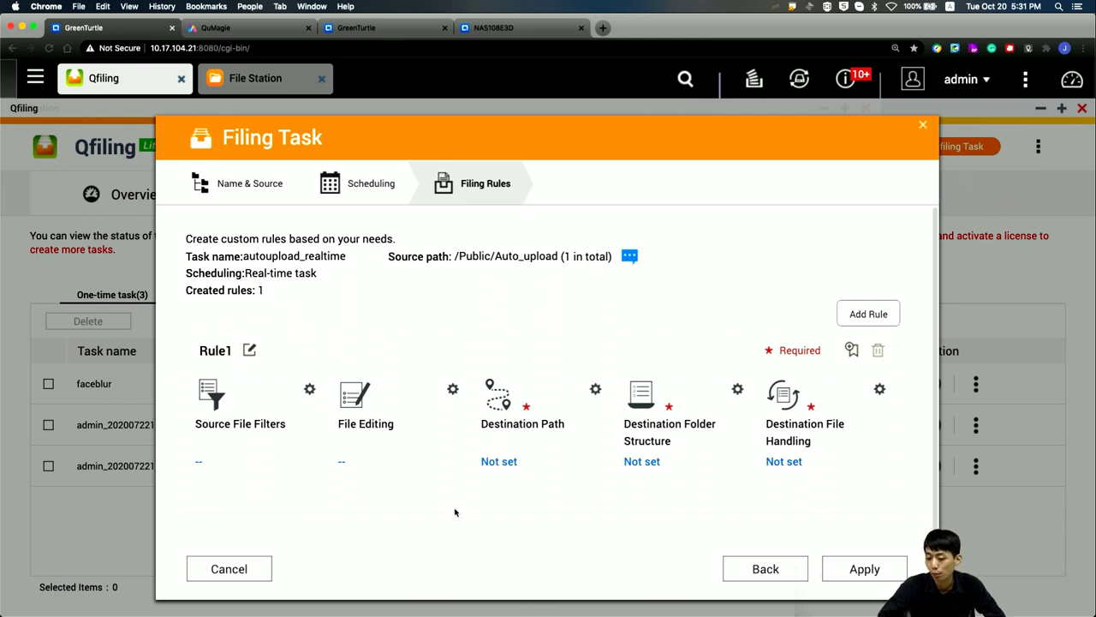
While choosing Rule1's destination path, create a folder named realtime_demo inside Public/Qfiling_test
{"action": "left_click", "coordinate": [596, 390]}
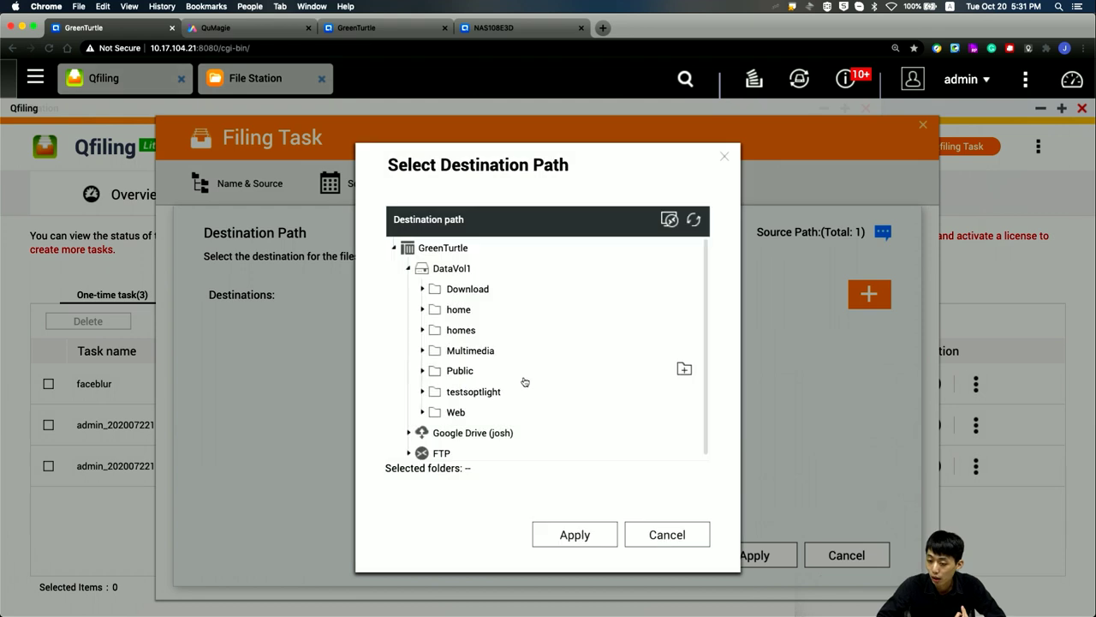
{"action": "left_click", "coordinate": [423, 371]}
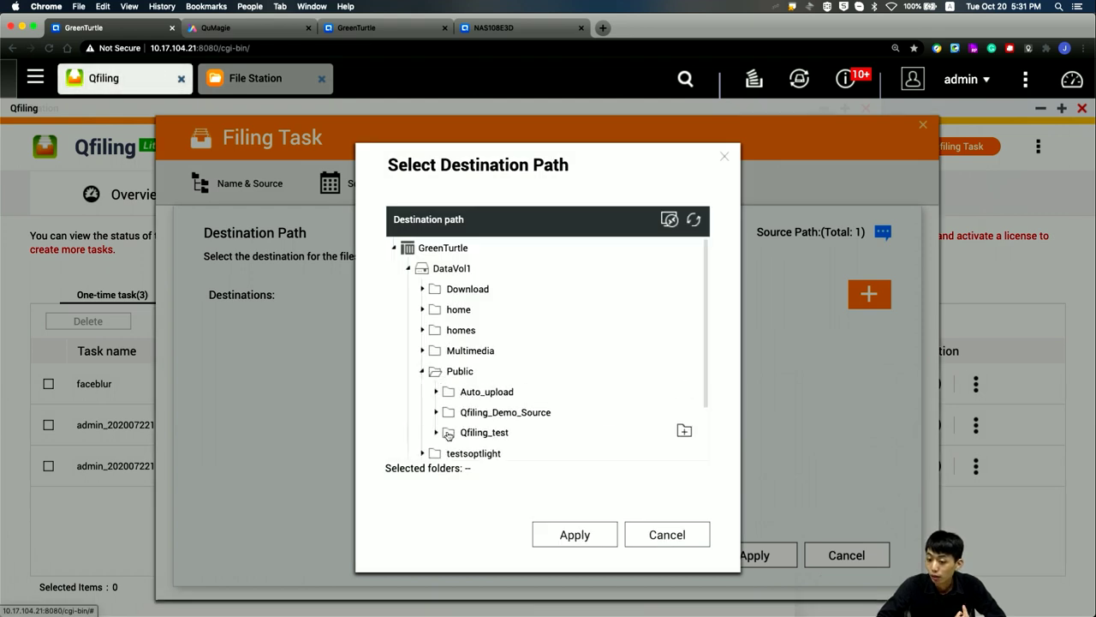
{"action": "left_click", "coordinate": [468, 439]}
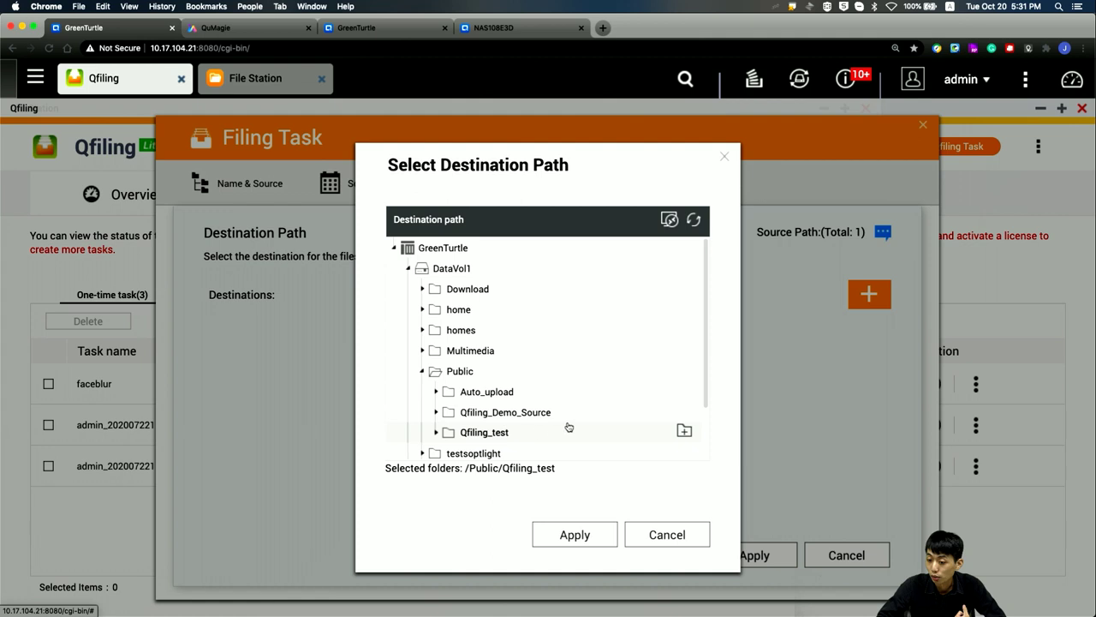
{"action": "left_click", "coordinate": [683, 432]}
{"action": "left_click", "coordinate": [564, 360]}
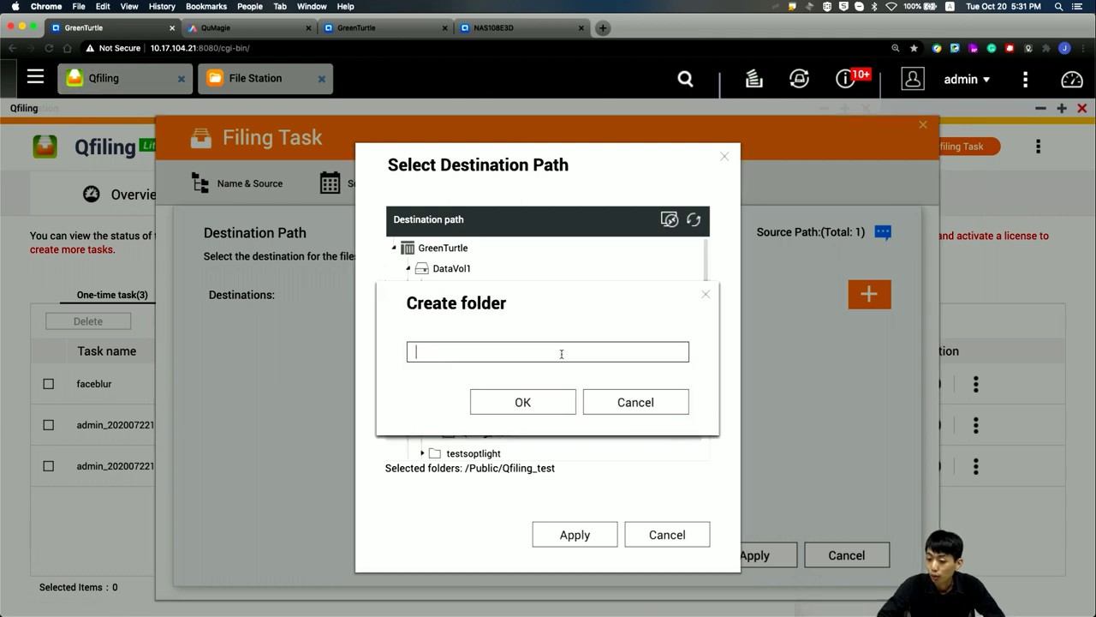
{"action": "type", "text": "re"}
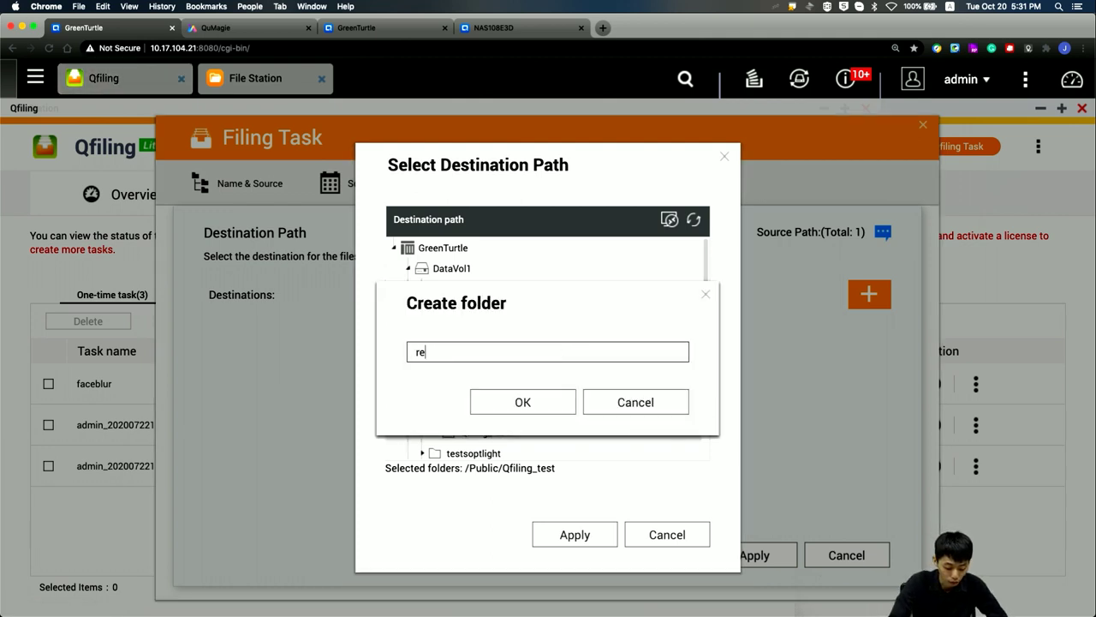
{"action": "type", "text": "altime"}
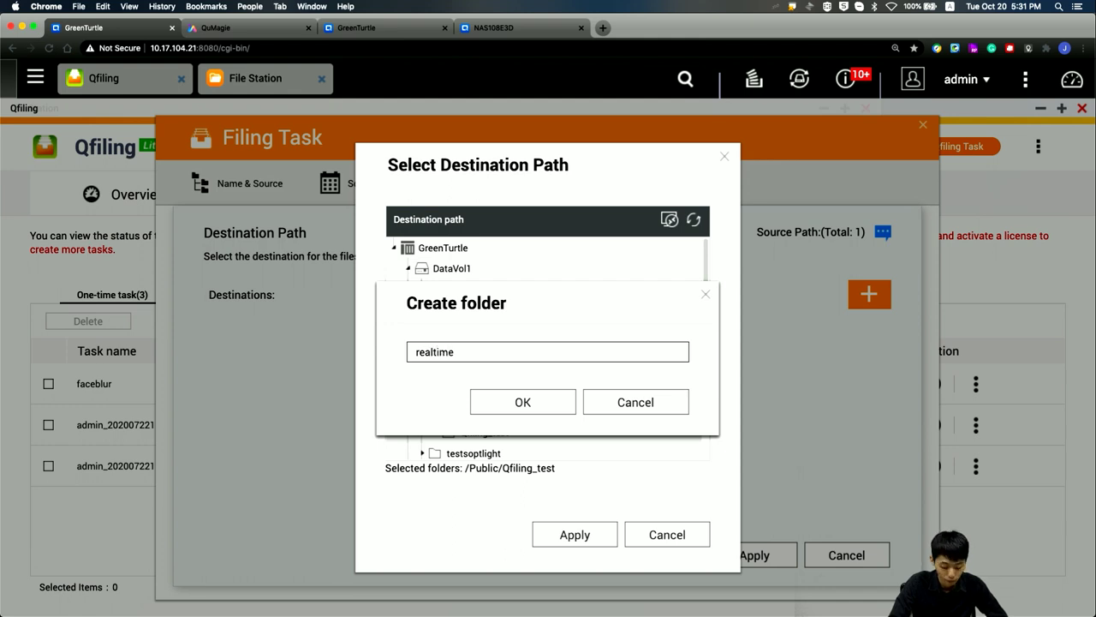
{"action": "type", "text": "_demo"}
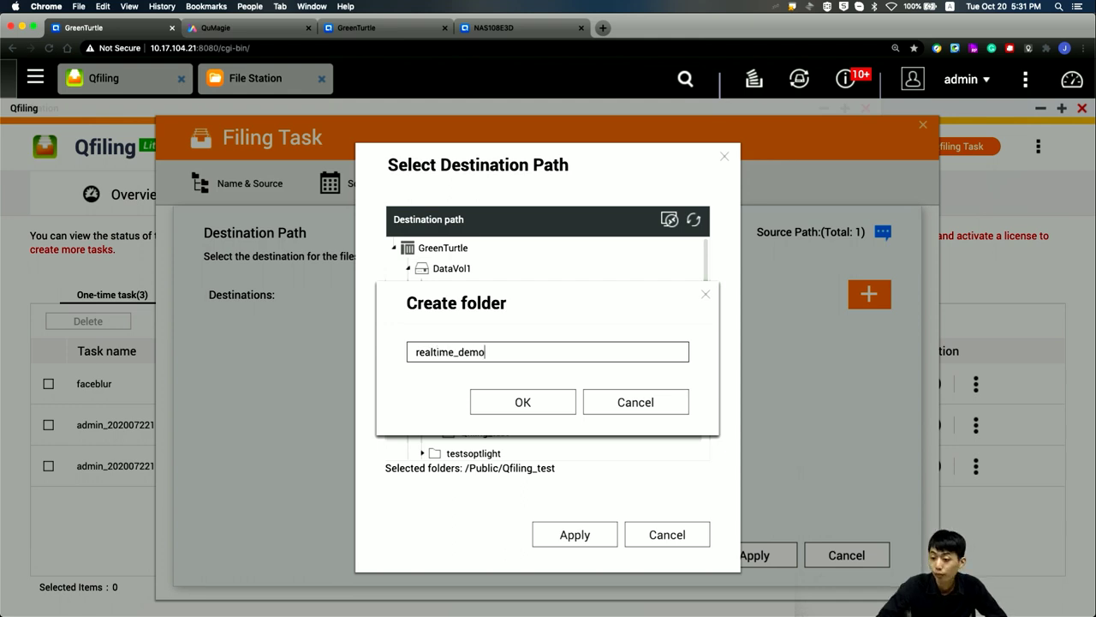
{"action": "left_click", "coordinate": [570, 403]}
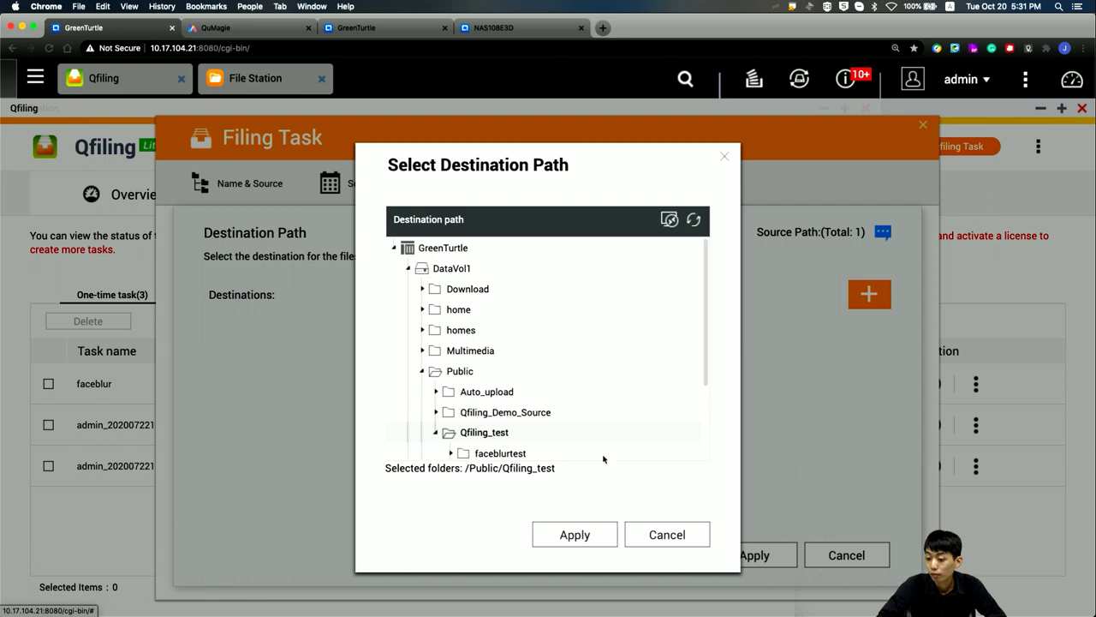
Select /Public/Qfiling_test/realtime_demo as the destination for the filed files
{"action": "scroll", "coordinate": [590, 443], "scroll_direction": "down", "scroll_amount": 2}
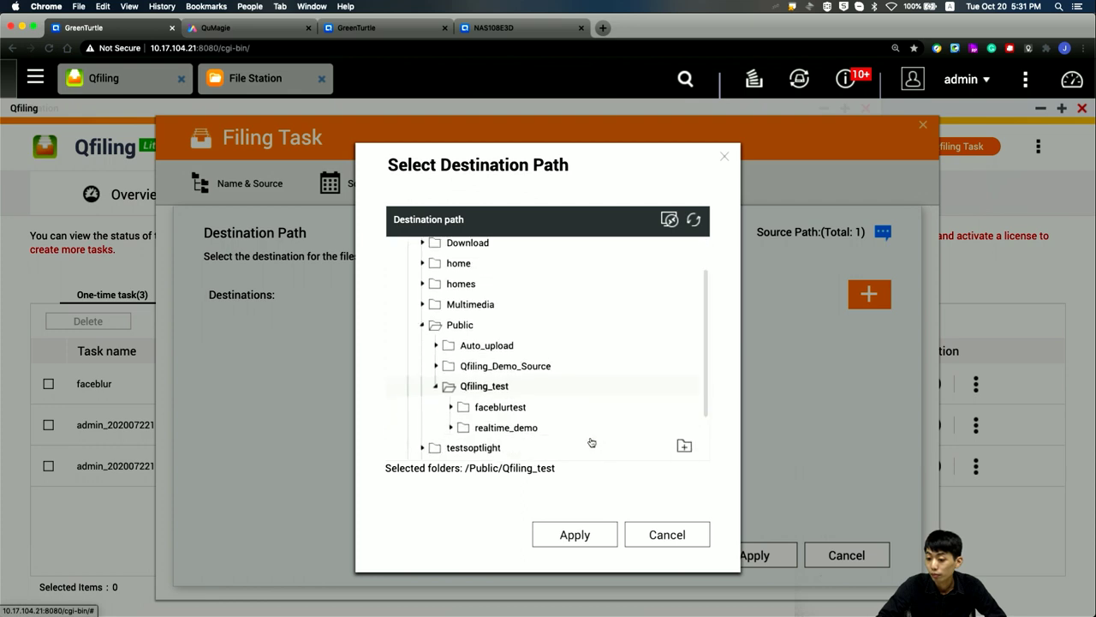
{"action": "left_click", "coordinate": [591, 426]}
{"action": "left_click", "coordinate": [575, 532]}
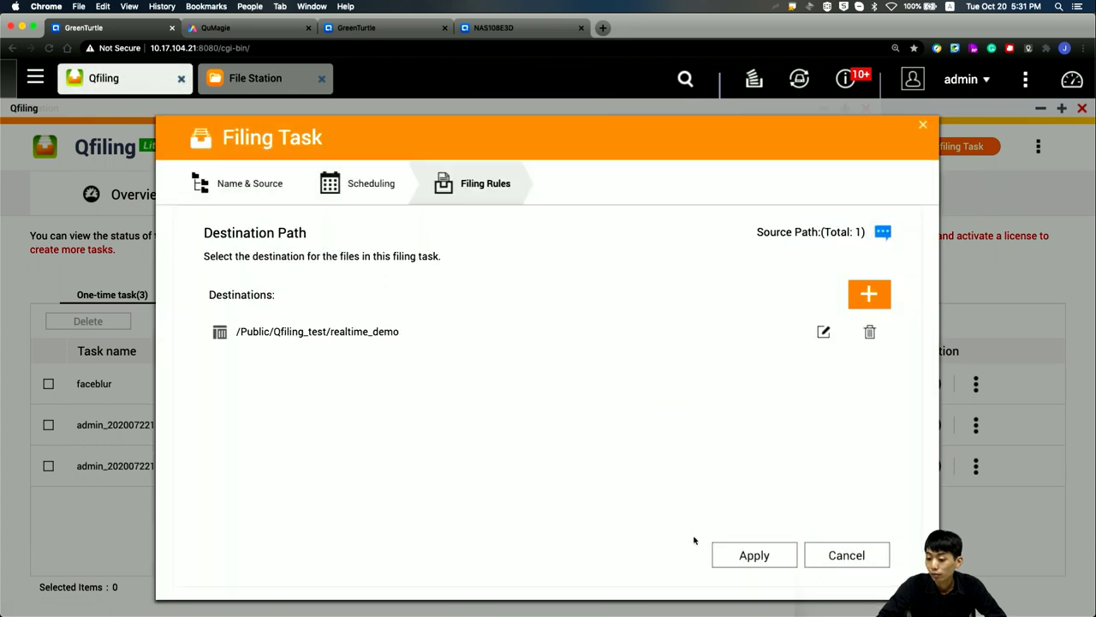
Apply the destination path and set Rule1's destination folder structure to follow the original folder structure
{"action": "left_click", "coordinate": [717, 552]}
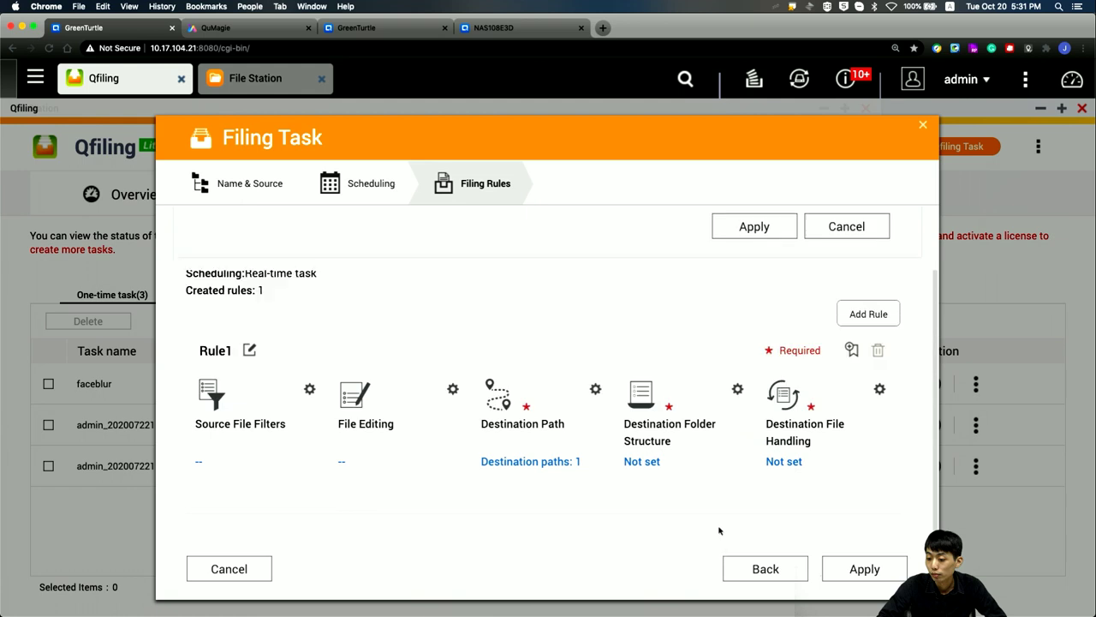
{"action": "left_click", "coordinate": [737, 390]}
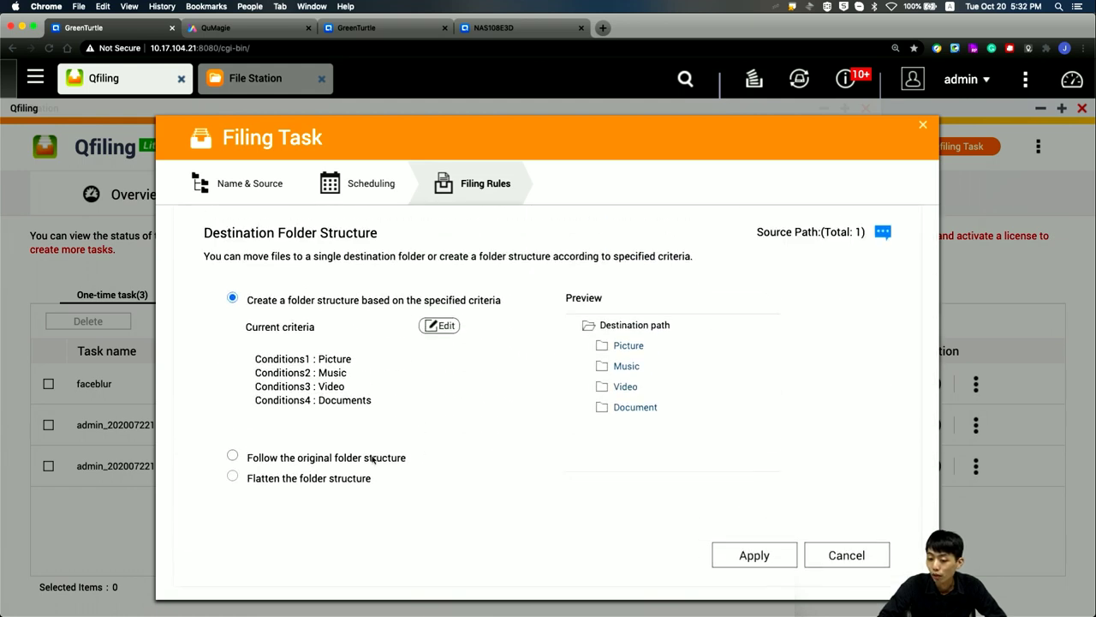
{"action": "left_click", "coordinate": [373, 457]}
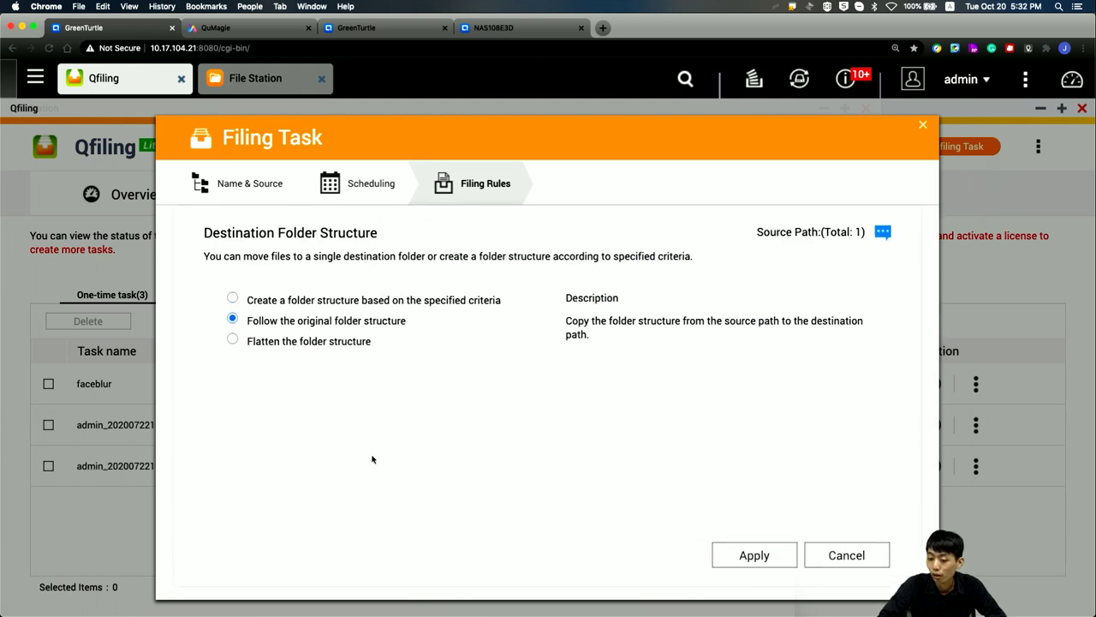
{"action": "left_click", "coordinate": [741, 552]}
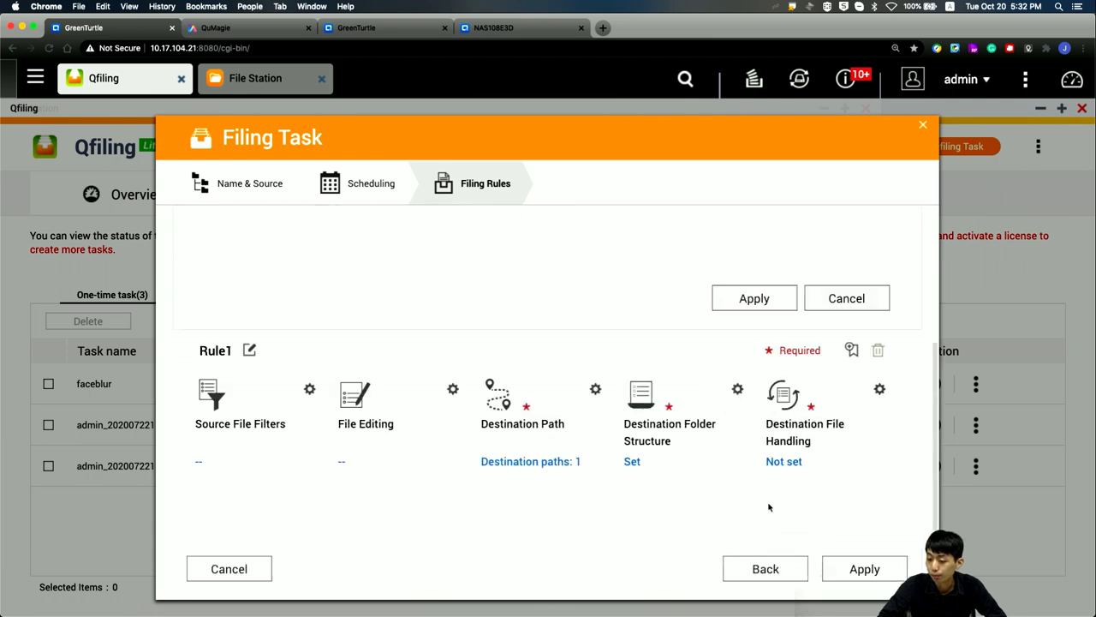
Apply Rule1's file handling as Skip the files, no data integrity check and Keep original file name, and create the filing task
{"action": "left_click", "coordinate": [879, 389]}
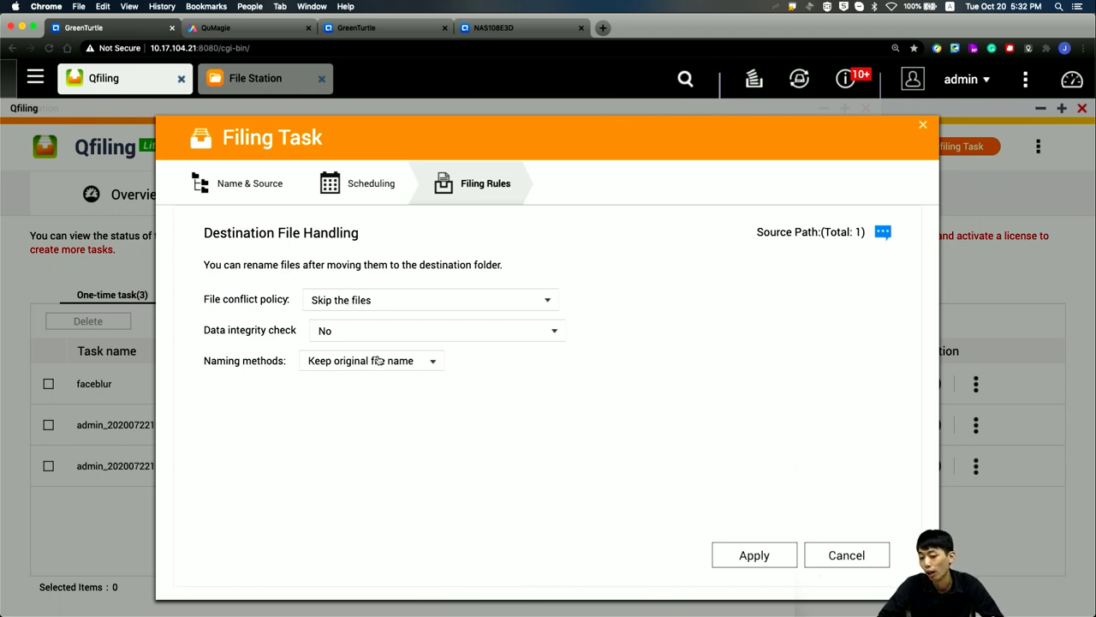
{"action": "left_click", "coordinate": [781, 559]}
{"action": "left_click", "coordinate": [859, 568]}
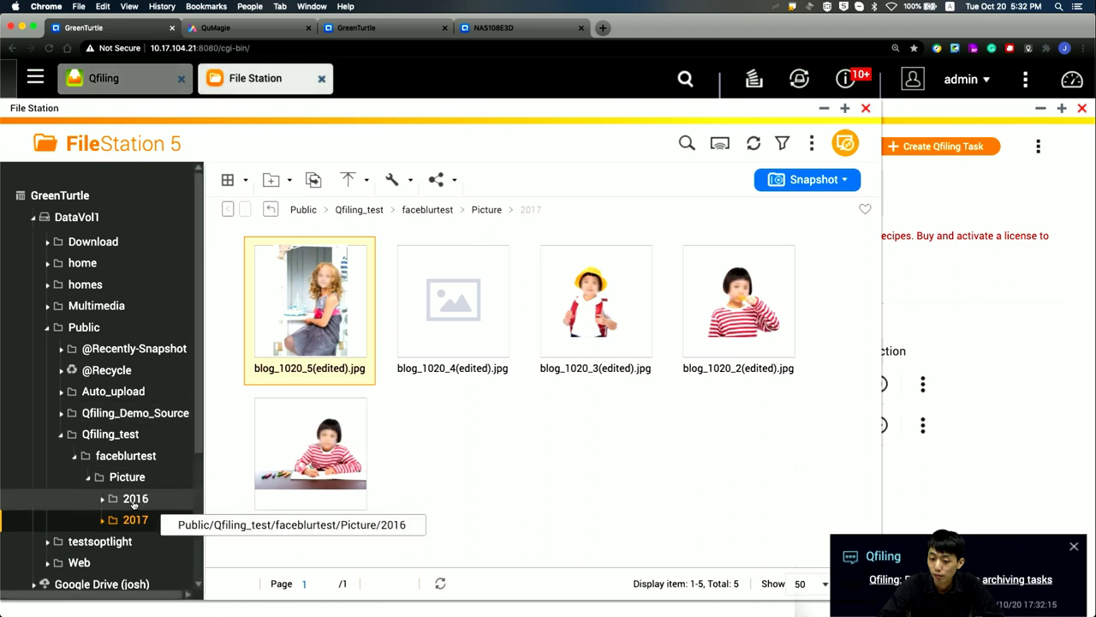
In File Station, copy IMG_3225.JPG from Public into Auto_upload, skipping duplicate files, and open that folder
{"action": "left_click", "coordinate": [131, 397]}
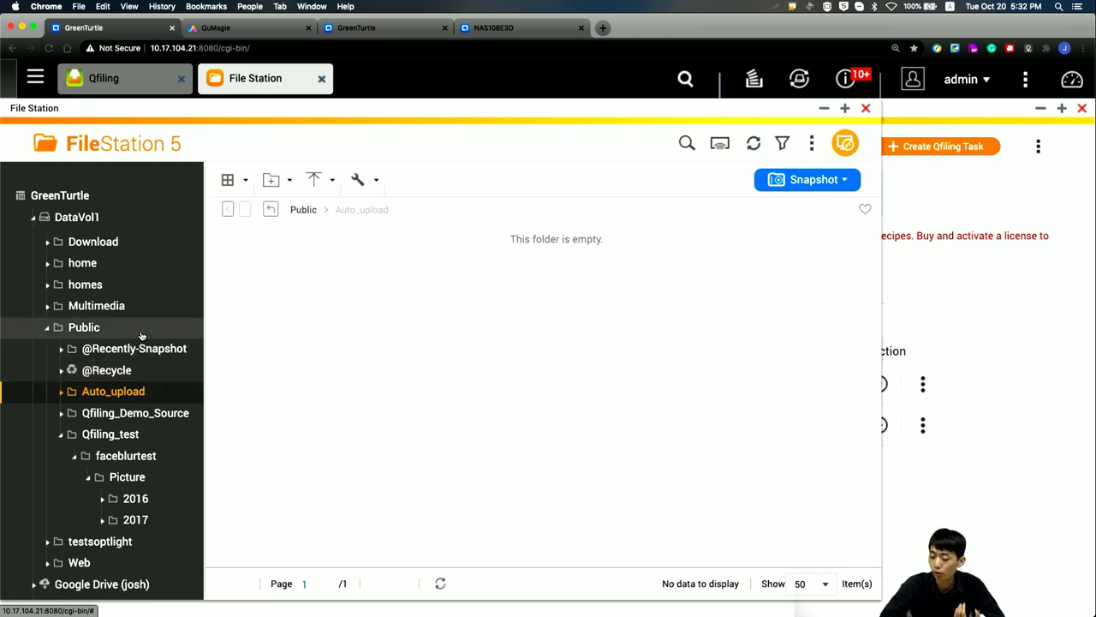
{"action": "left_click", "coordinate": [141, 335]}
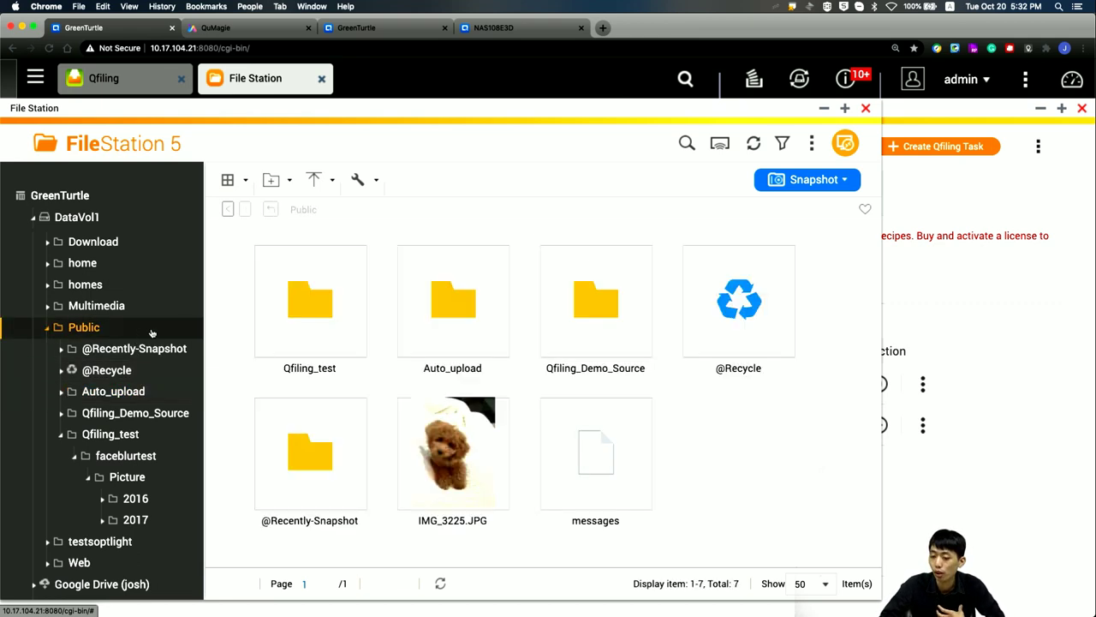
{"action": "left_click_drag", "start_coordinate": [496, 450], "coordinate": [468, 340]}
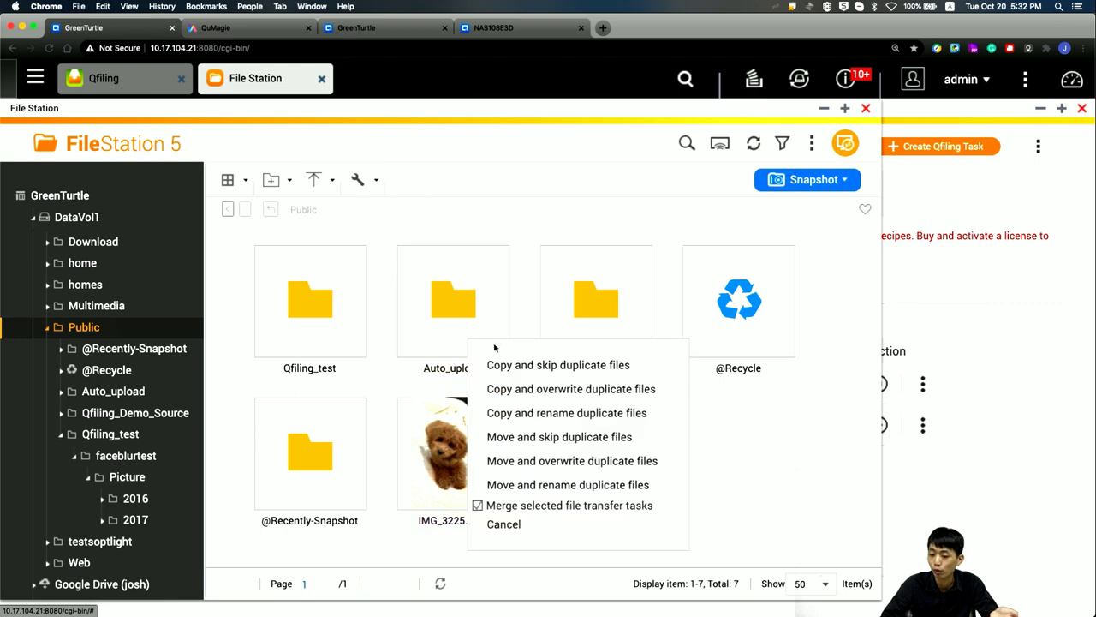
{"action": "left_click", "coordinate": [509, 369]}
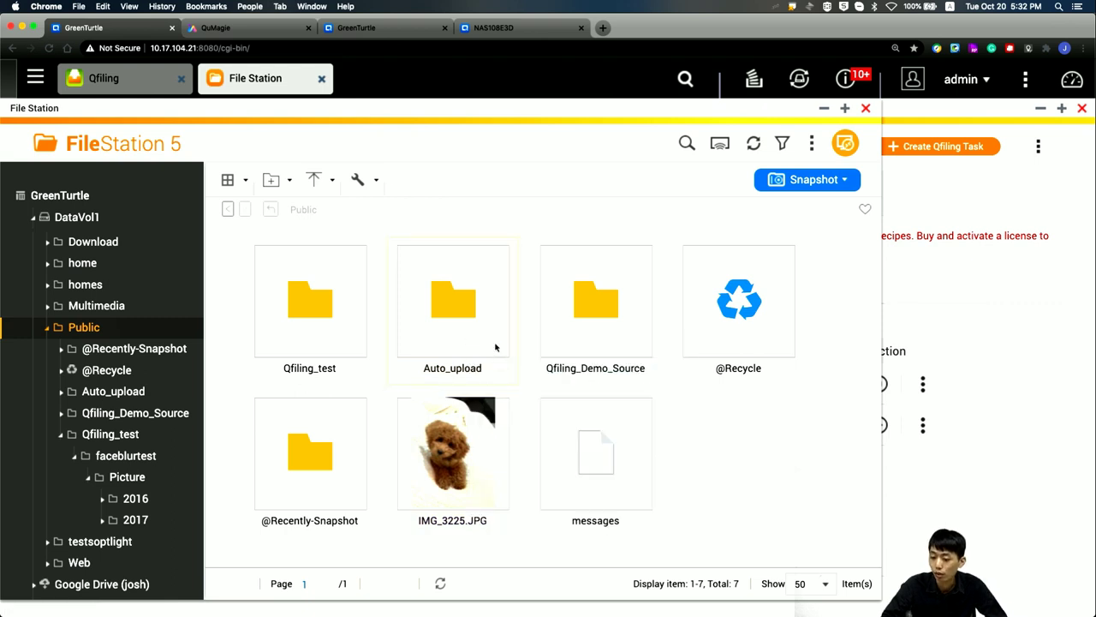
{"action": "double_click", "coordinate": [495, 346]}
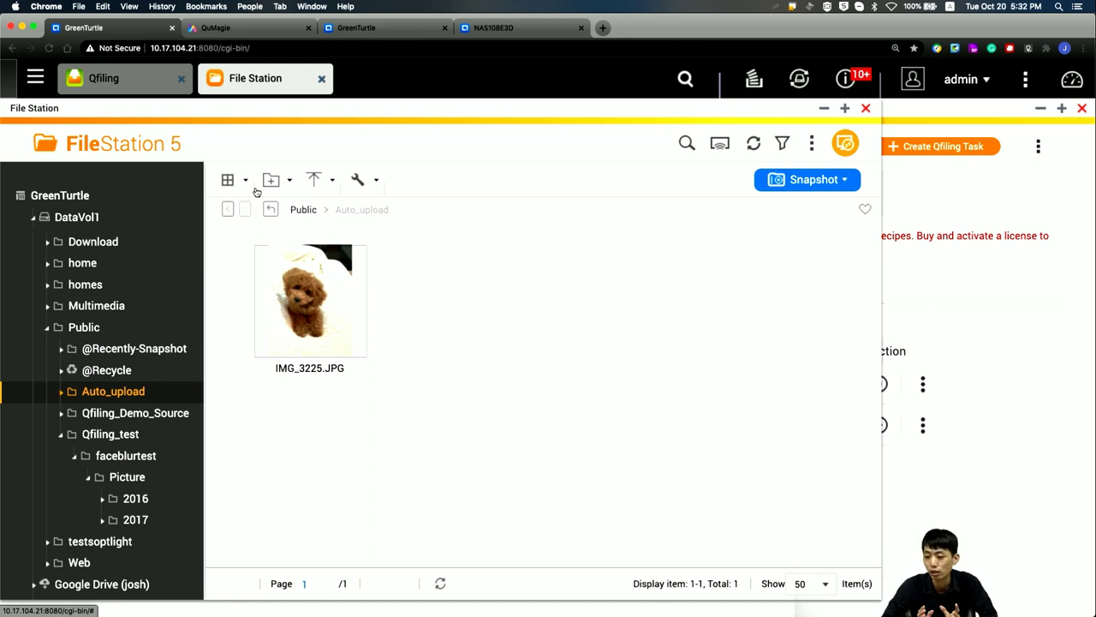
Switch to Qfiling and view the task logs of the real-time task autoupload_realtime
{"action": "left_click", "coordinate": [1054, 341]}
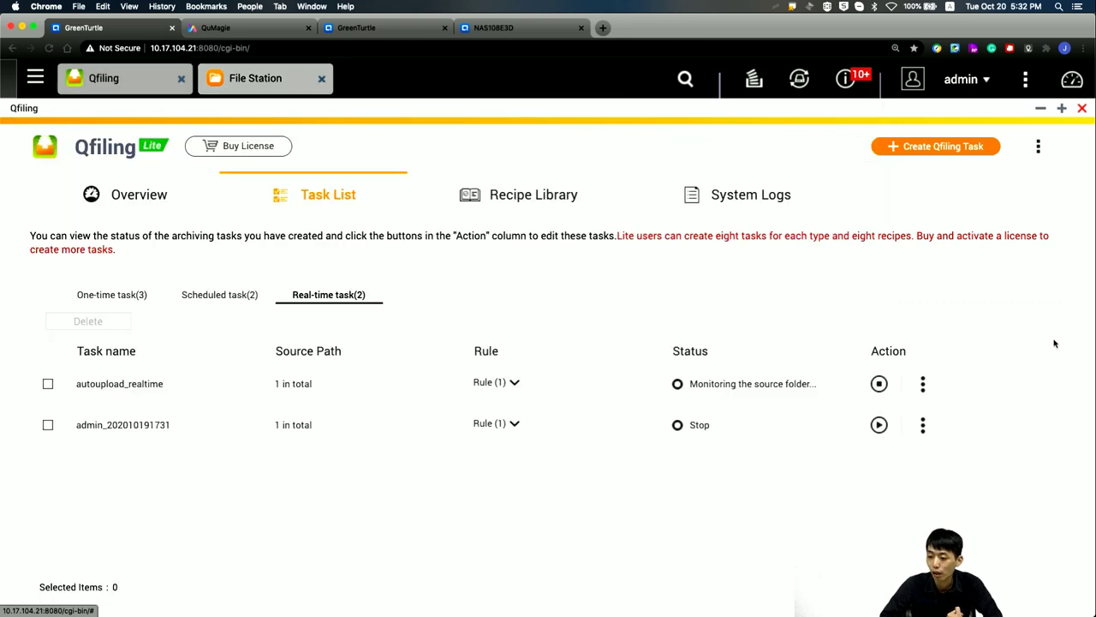
{"action": "left_click", "coordinate": [923, 387]}
{"action": "left_click", "coordinate": [961, 467]}
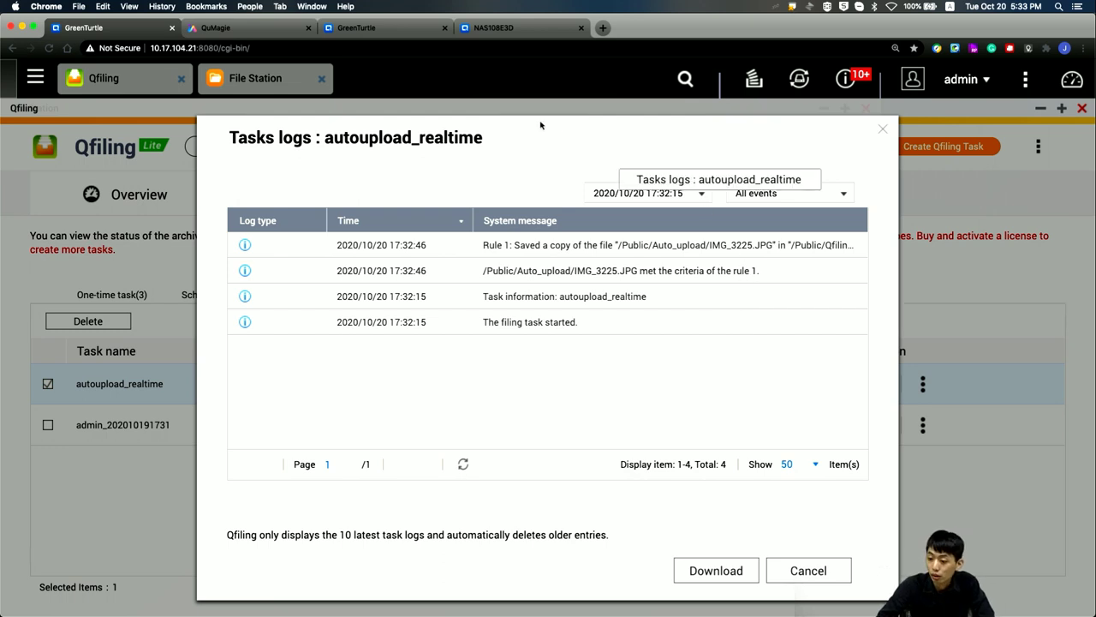
In File Station, check Public/Qfiling_test/realtime_demo/Auto_upload for the filed IMG_3225.JPG and preview it
{"action": "left_click", "coordinate": [286, 75]}
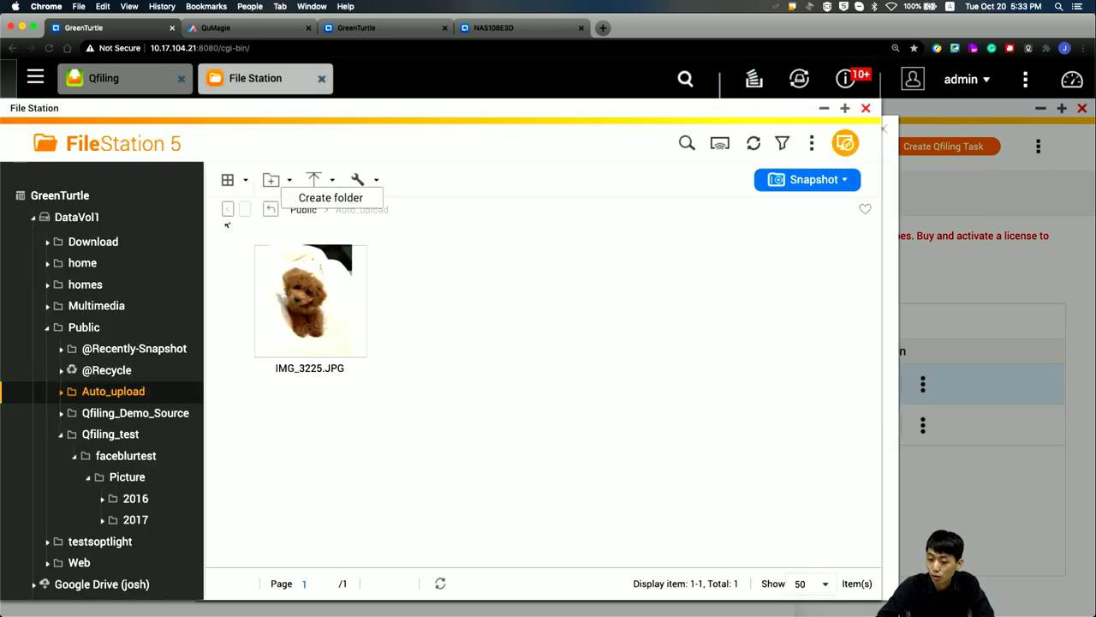
{"action": "left_click", "coordinate": [139, 435]}
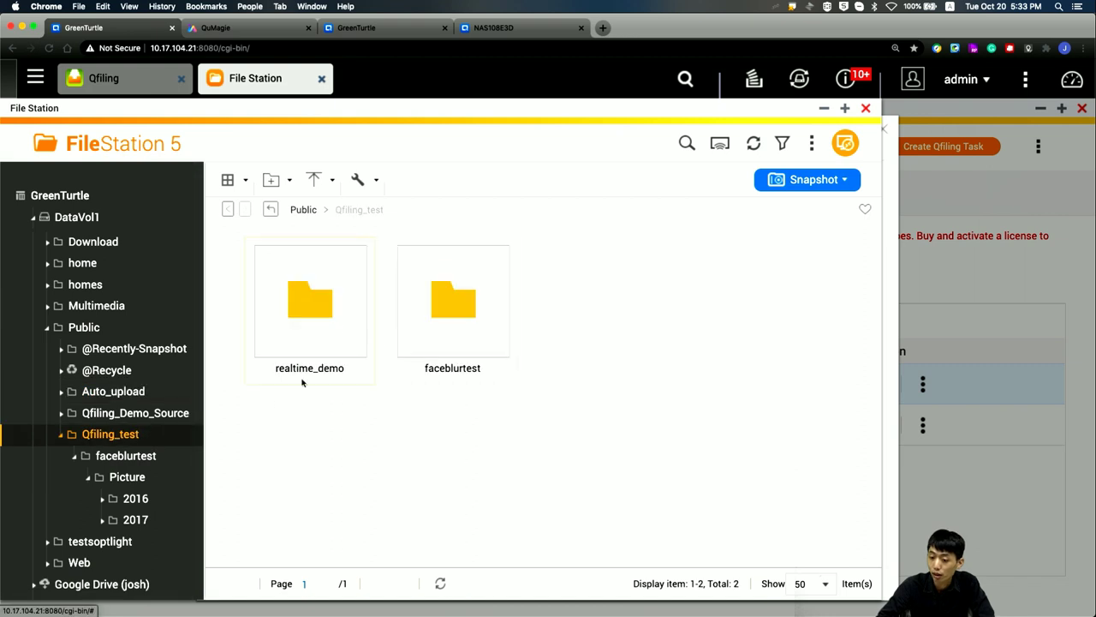
{"action": "double_click", "coordinate": [320, 351]}
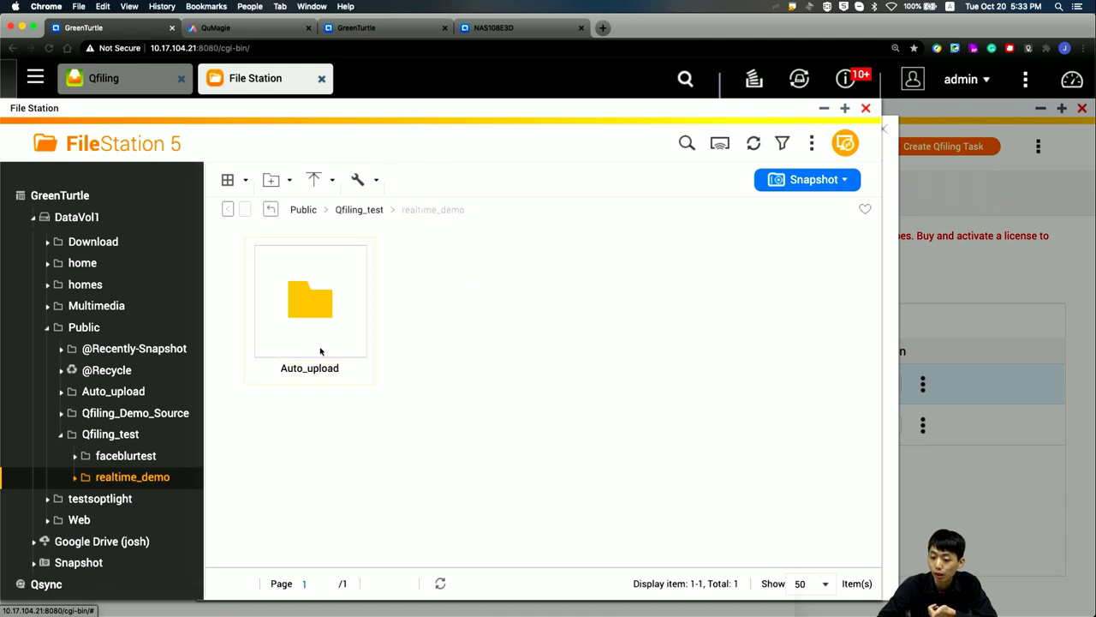
{"action": "double_click", "coordinate": [321, 351]}
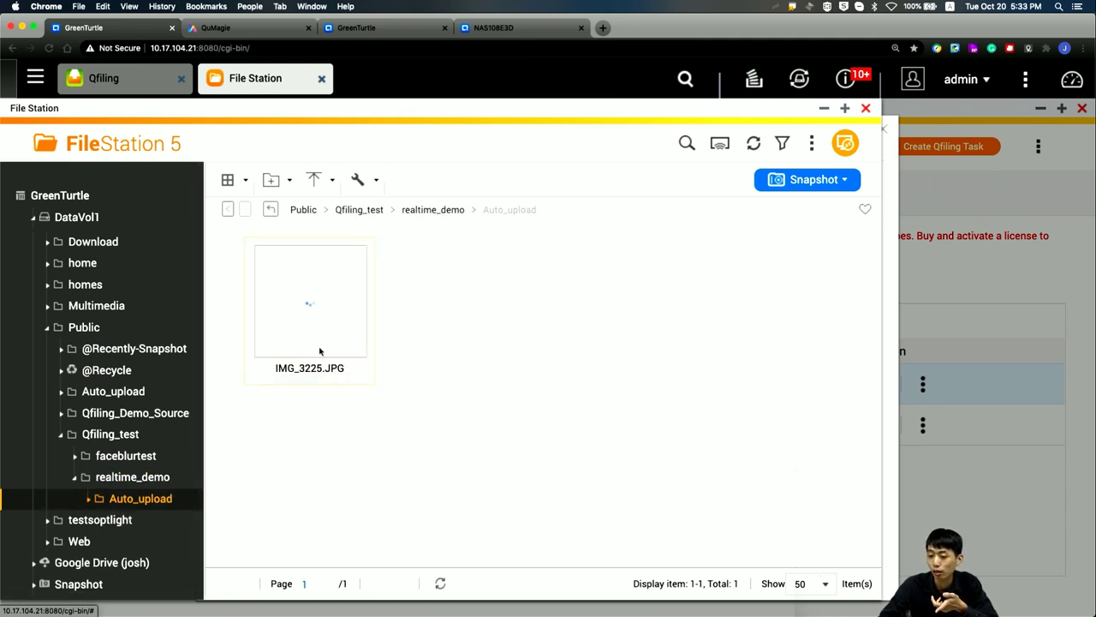
{"action": "mouse_move", "coordinate": [319, 351]}
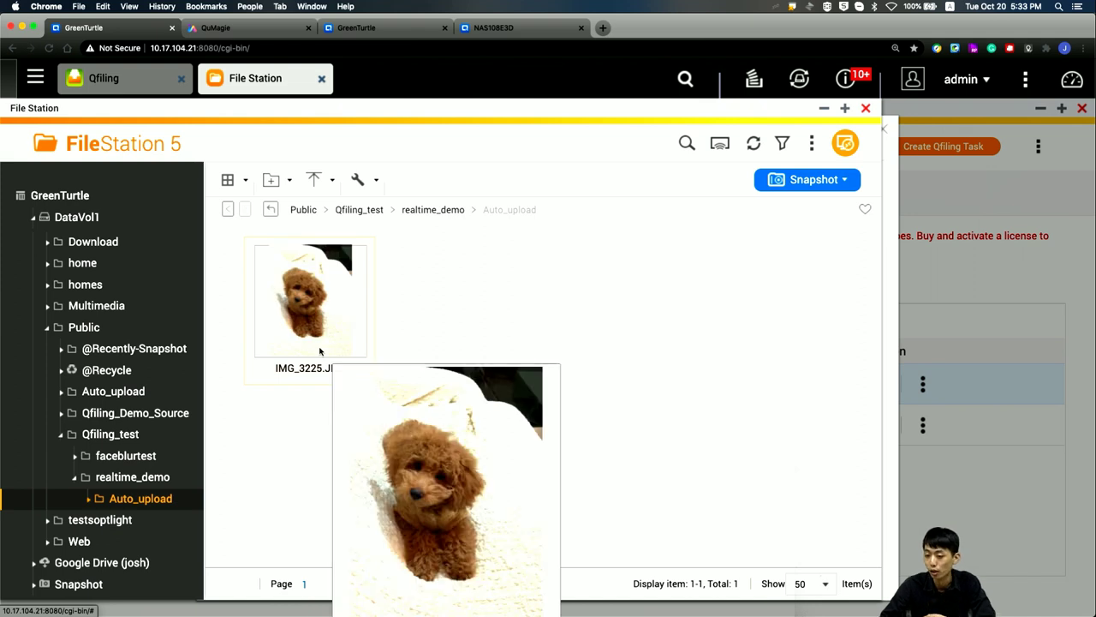